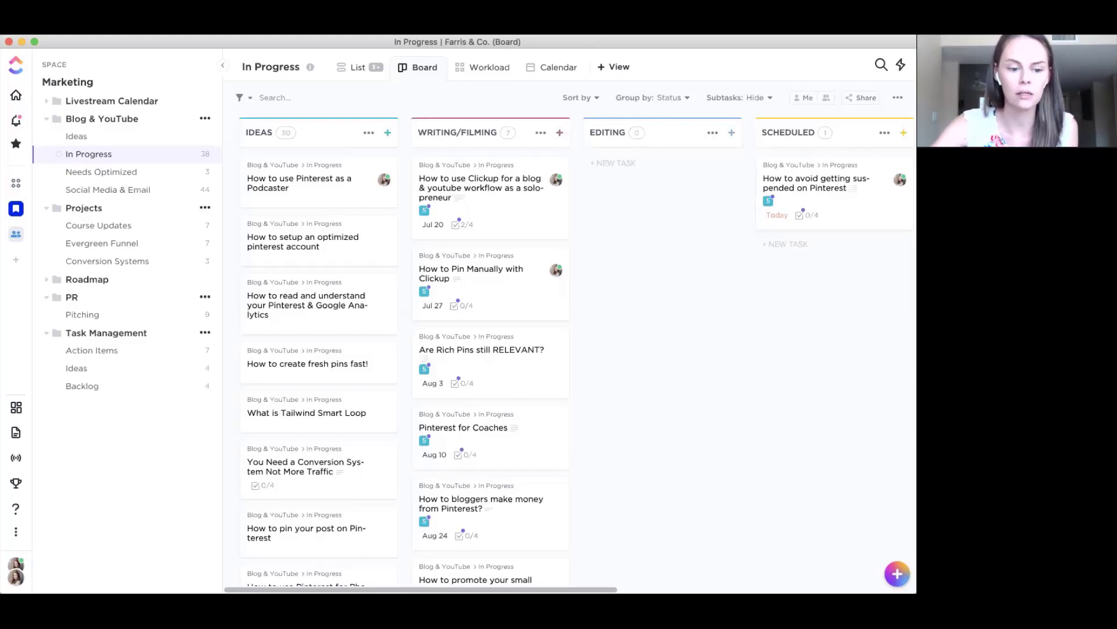
- Check the workspace settings menu and the In Progress list view, then return to the board
{"action": "left_click", "coordinate": [7, 569]}
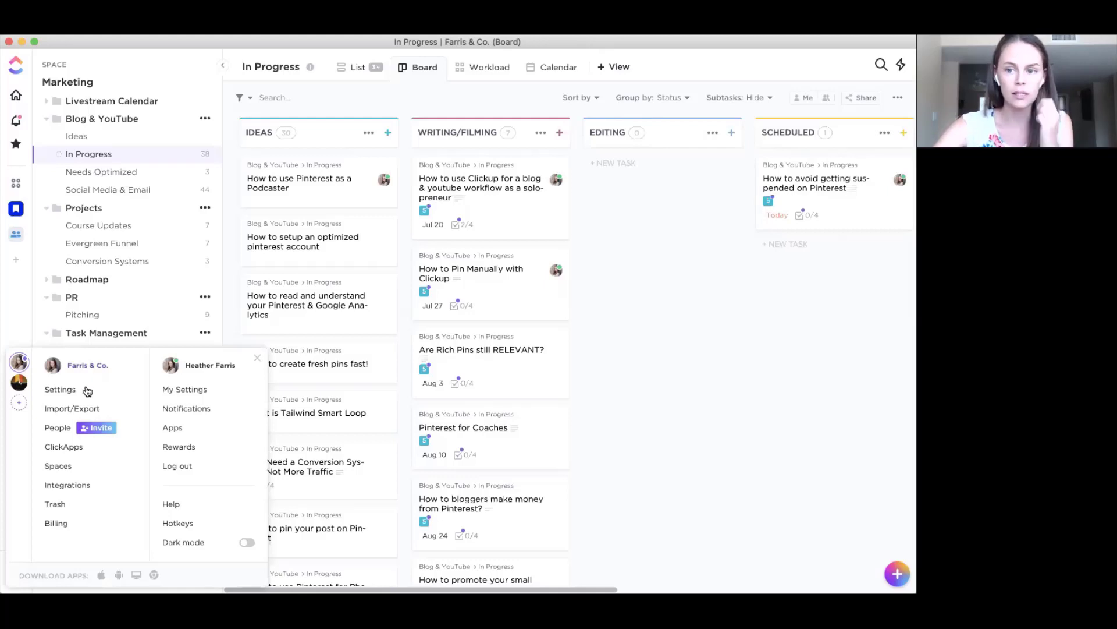
{"action": "left_click", "coordinate": [615, 394]}
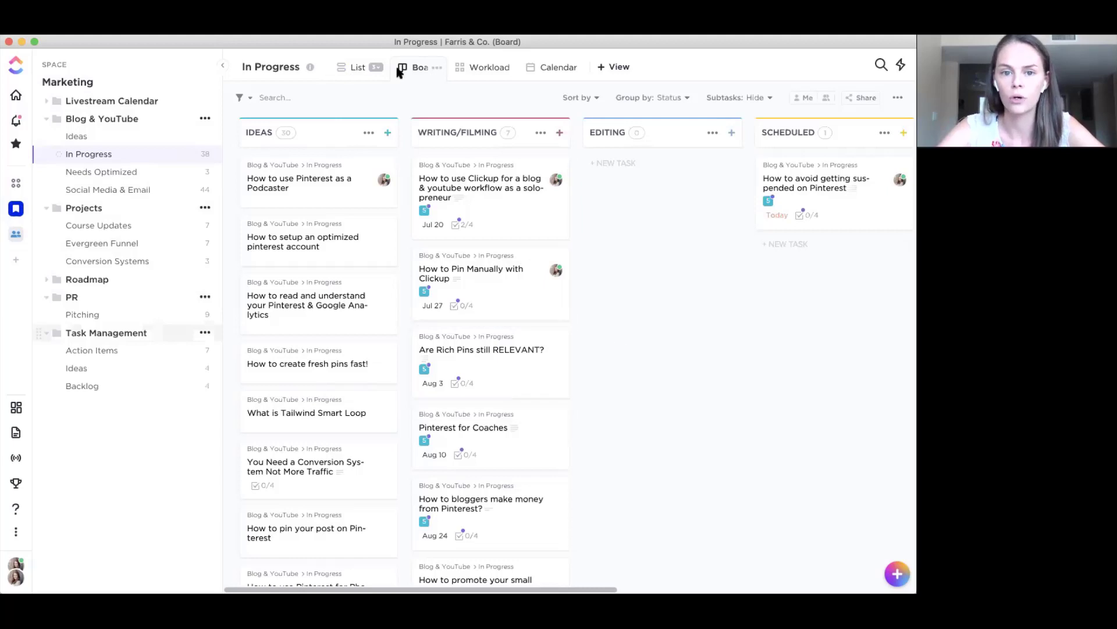
{"action": "left_click", "coordinate": [347, 70]}
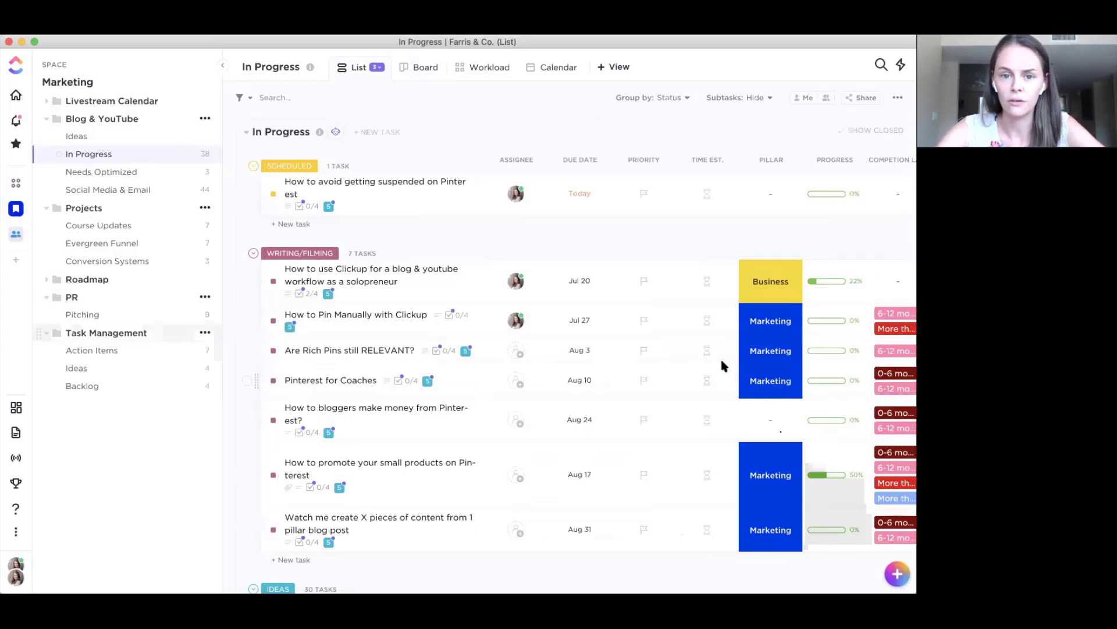
{"action": "left_click", "coordinate": [428, 75]}
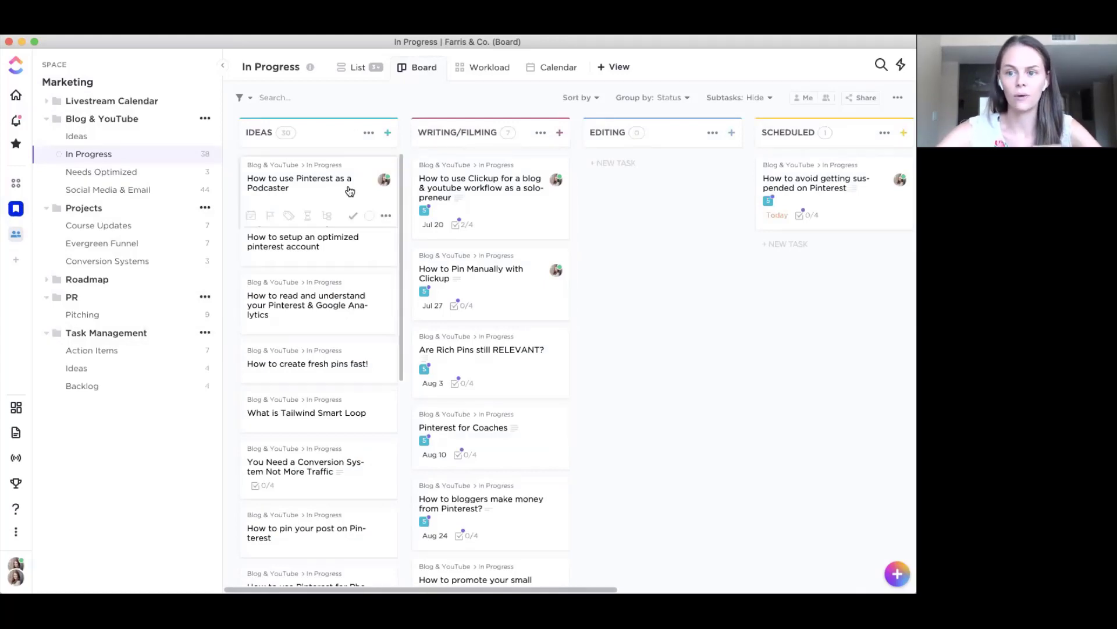
- Inspect the IDEAS column's status editor and status templates, closing it without changes
{"action": "scroll", "coordinate": [349, 191], "scroll_direction": "down", "scroll_amount": 4}
{"action": "scroll", "coordinate": [291, 157], "scroll_direction": "up", "scroll_amount": 4}
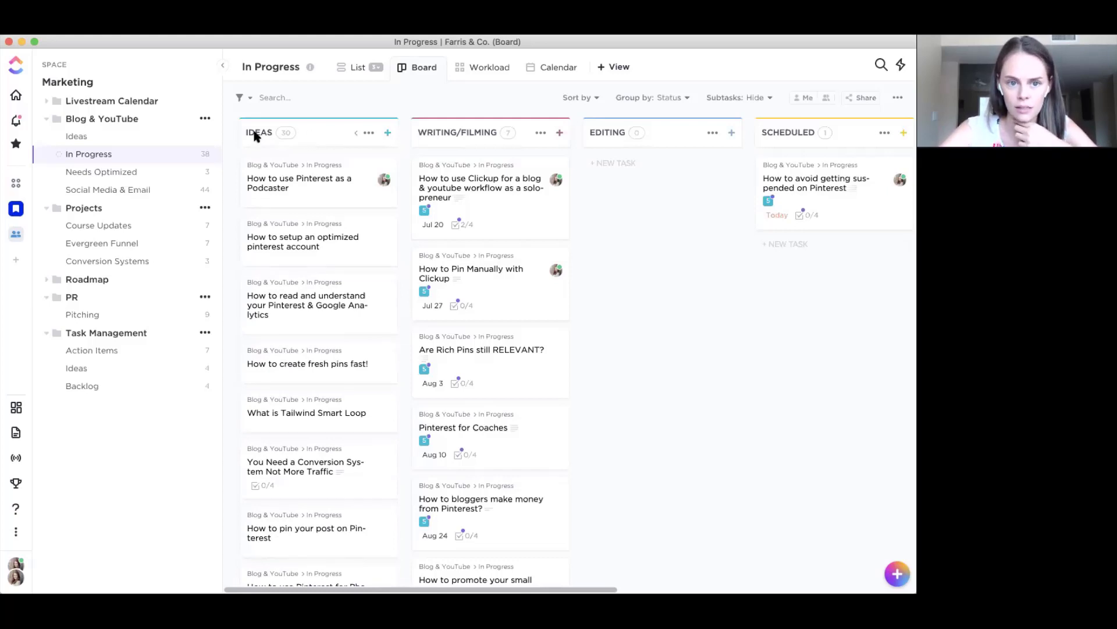
{"action": "left_click", "coordinate": [369, 132]}
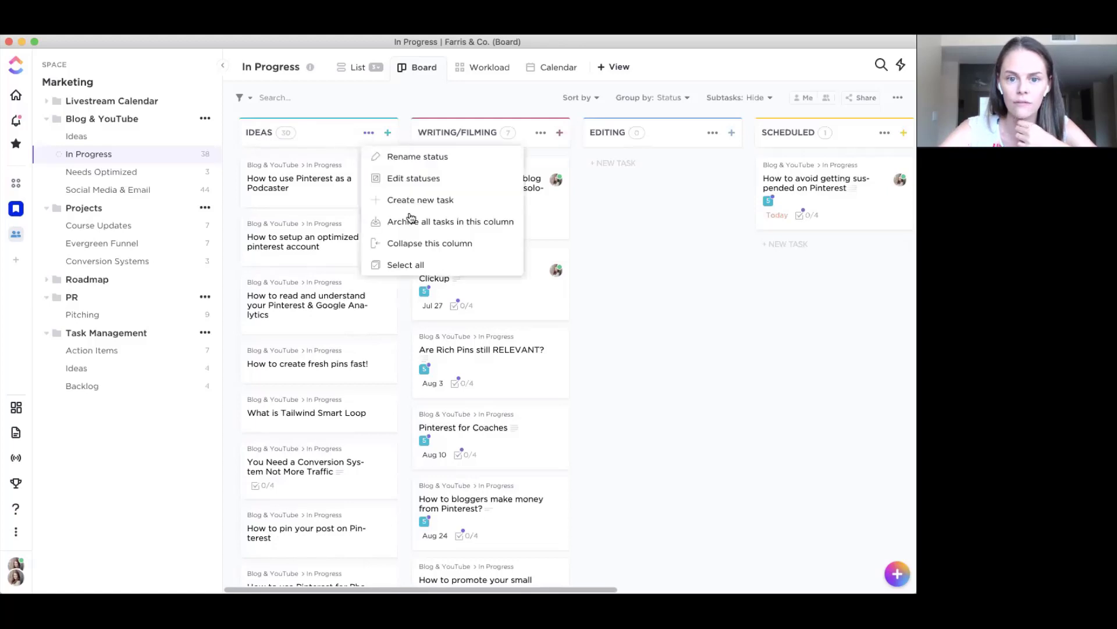
{"action": "left_click", "coordinate": [414, 179]}
{"action": "left_click", "coordinate": [419, 182]}
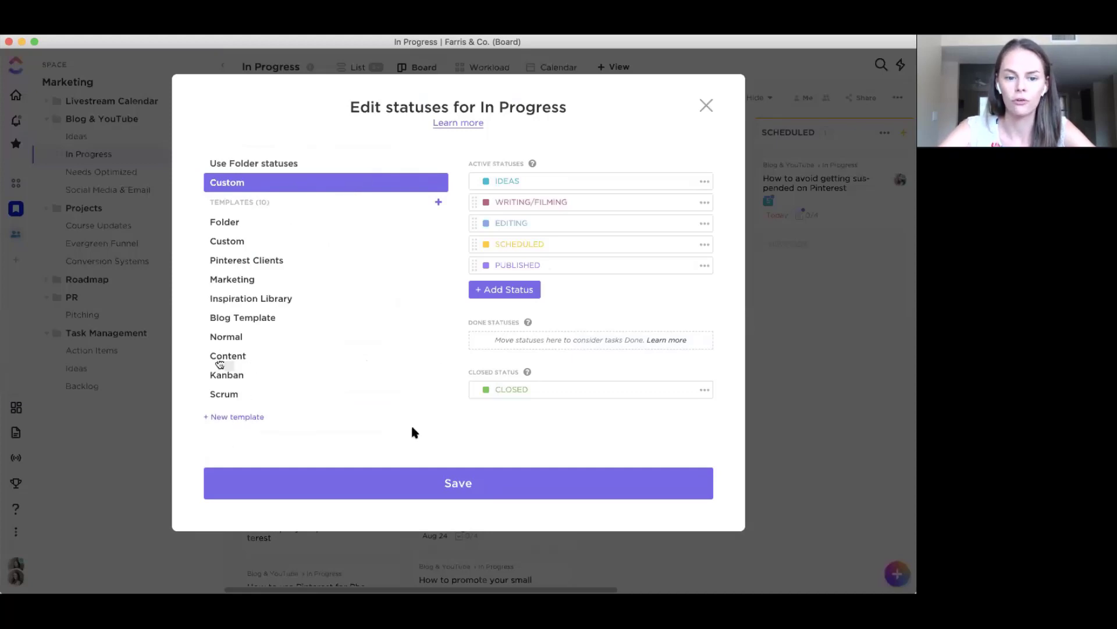
{"action": "left_click", "coordinate": [706, 106]}
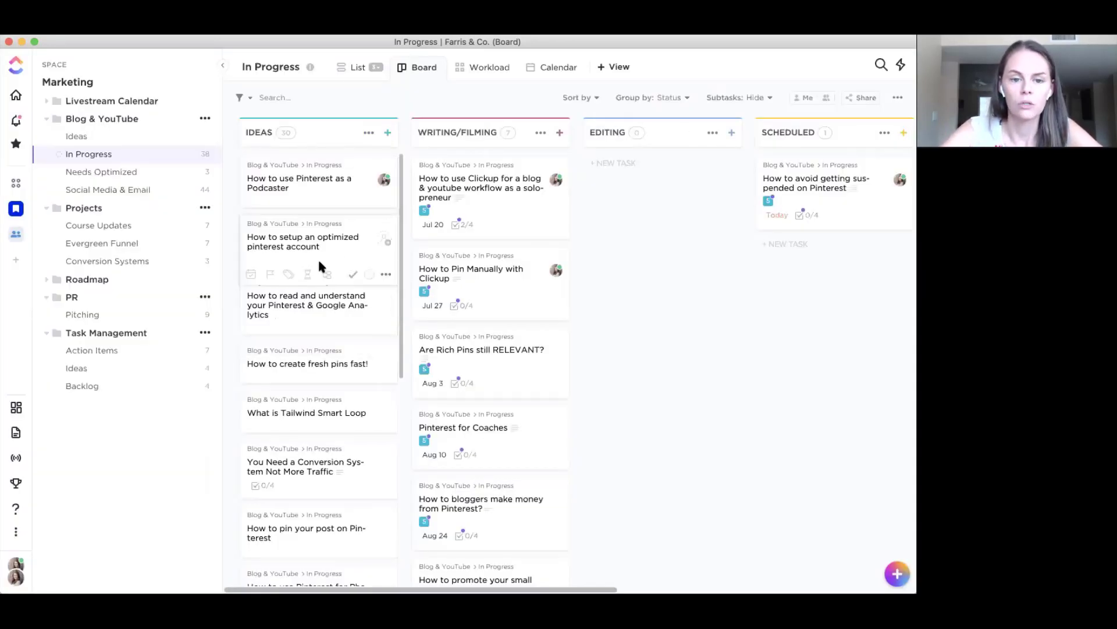
- Add a task named 'Test' at the bottom of the IDEAS column, making 31 ideas
{"action": "scroll", "coordinate": [320, 261], "scroll_direction": "down", "scroll_amount": 3}
{"action": "scroll", "coordinate": [322, 267], "scroll_direction": "down", "scroll_amount": 5}
{"action": "scroll", "coordinate": [322, 267], "scroll_direction": "up", "scroll_amount": 15}
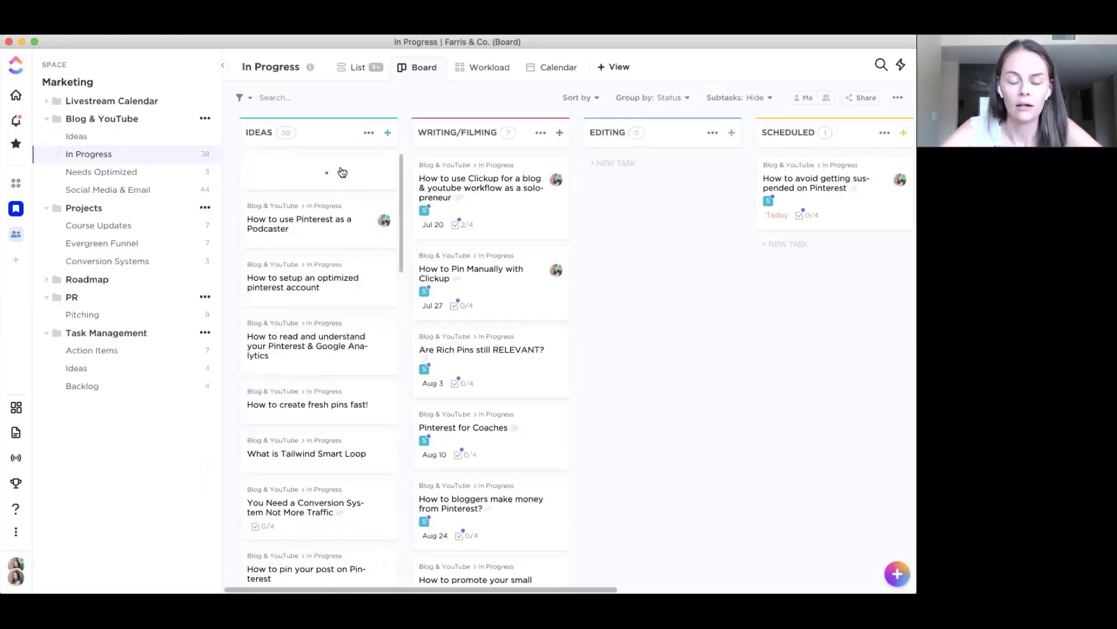
{"action": "scroll", "coordinate": [340, 211], "scroll_direction": "down", "scroll_amount": 10}
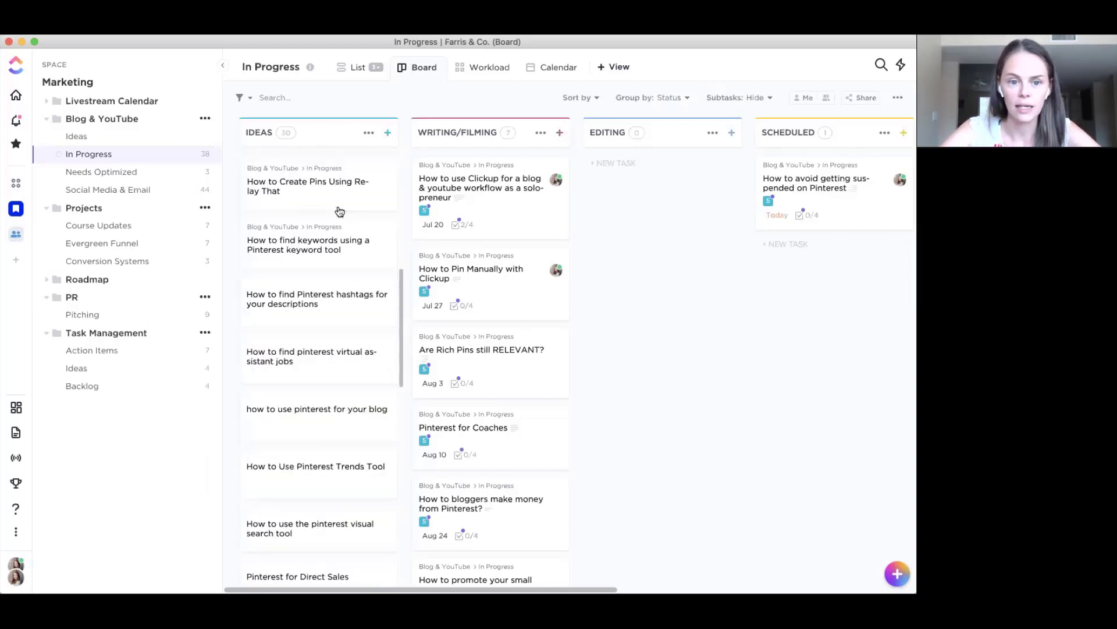
{"action": "scroll", "coordinate": [326, 266], "scroll_direction": "down", "scroll_amount": 10}
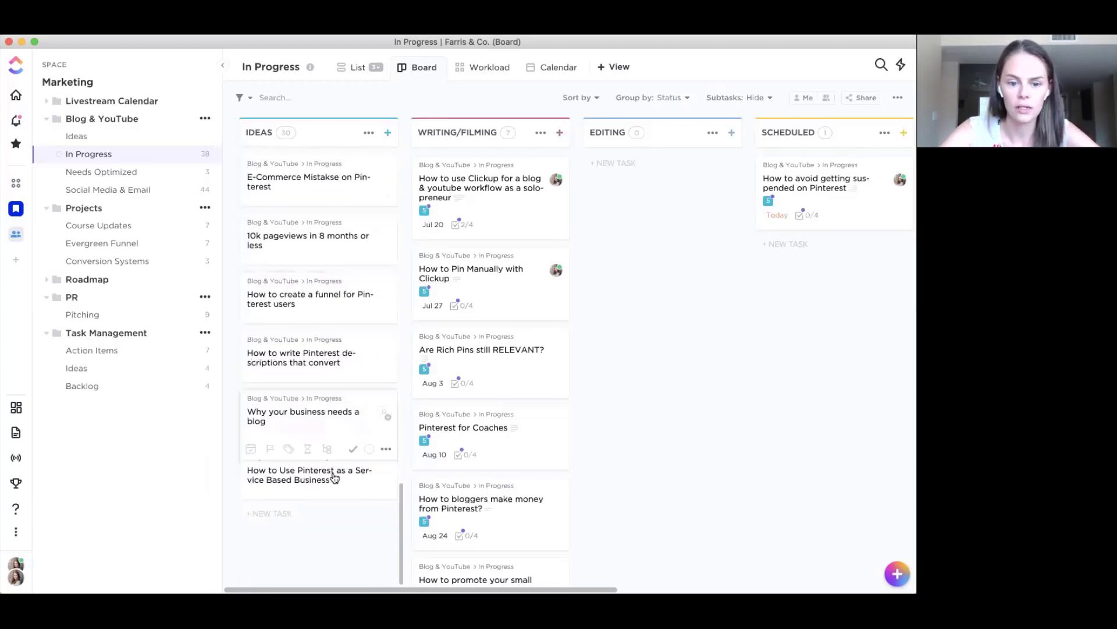
{"action": "scroll", "coordinate": [291, 181], "scroll_direction": "up", "scroll_amount": 3}
{"action": "scroll", "coordinate": [291, 181], "scroll_direction": "down", "scroll_amount": 3}
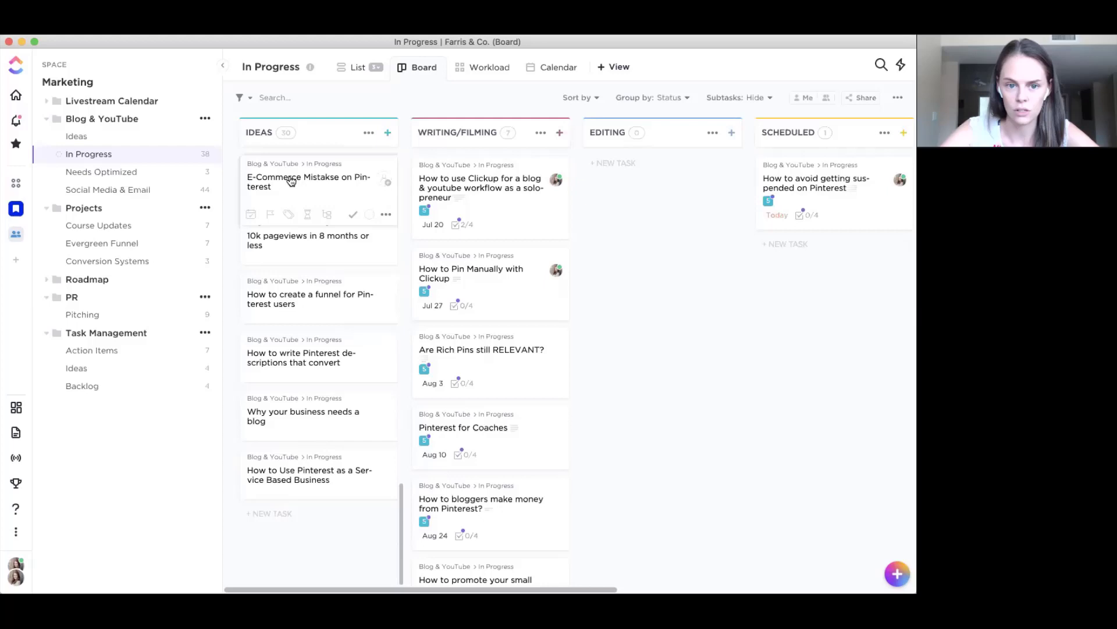
{"action": "scroll", "coordinate": [291, 181], "scroll_direction": "up", "scroll_amount": 10}
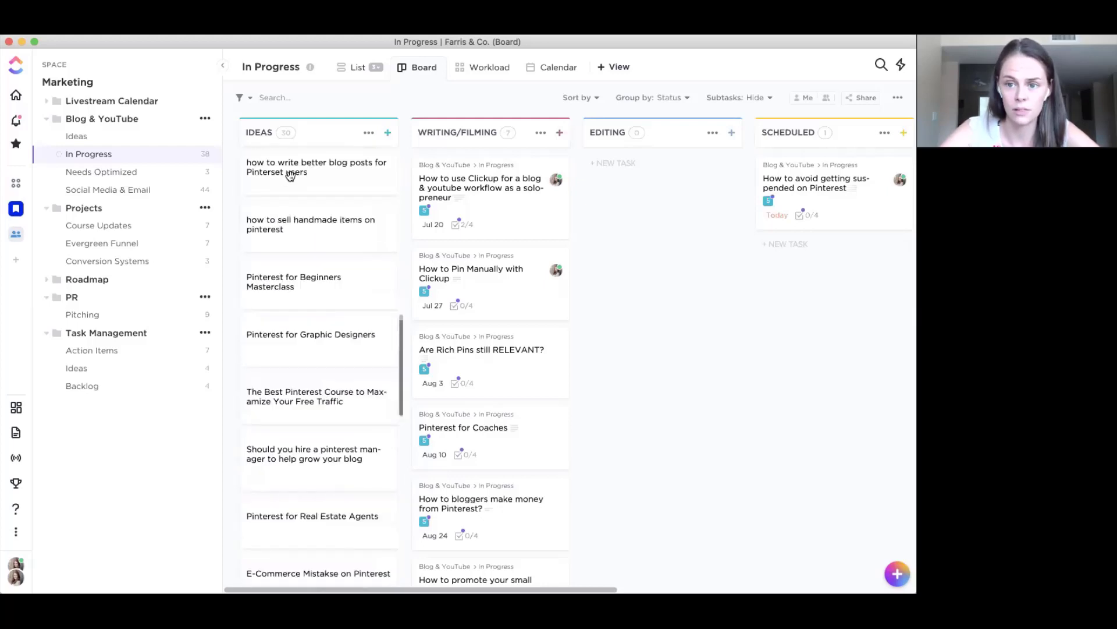
{"action": "scroll", "coordinate": [289, 175], "scroll_direction": "down", "scroll_amount": 10}
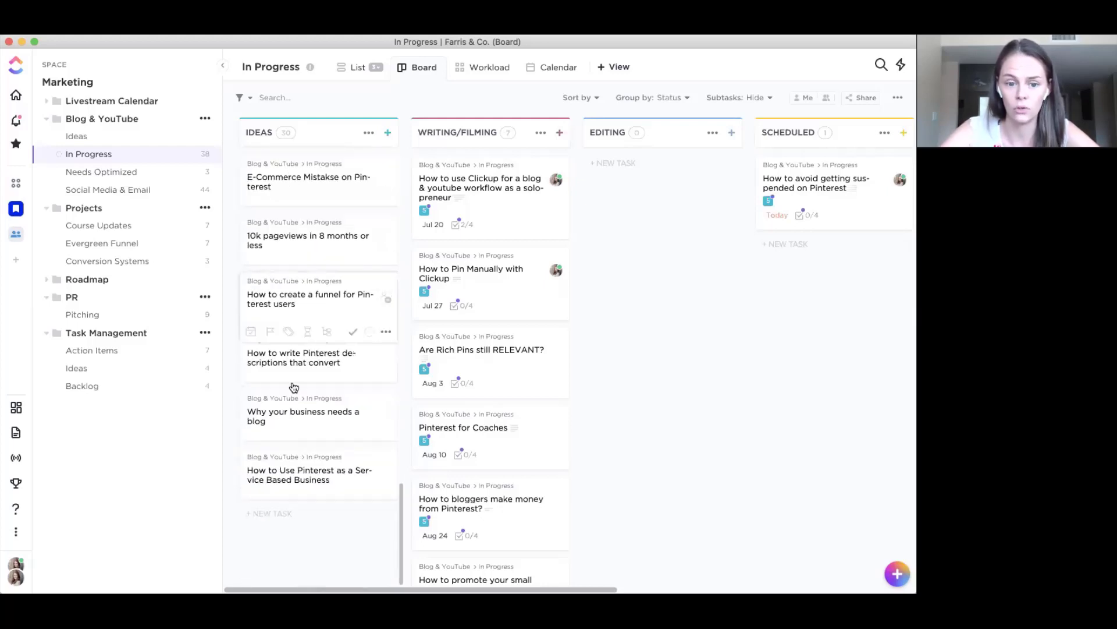
{"action": "left_click", "coordinate": [273, 516]}
{"action": "type", "text": "Test"}
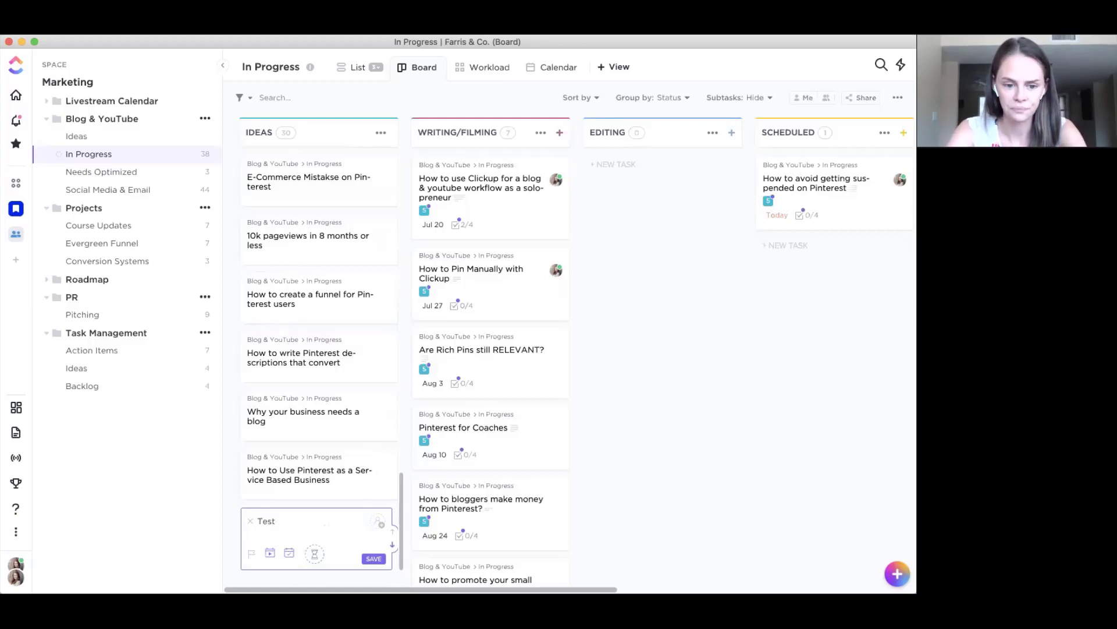
{"action": "key", "text": "Return"}
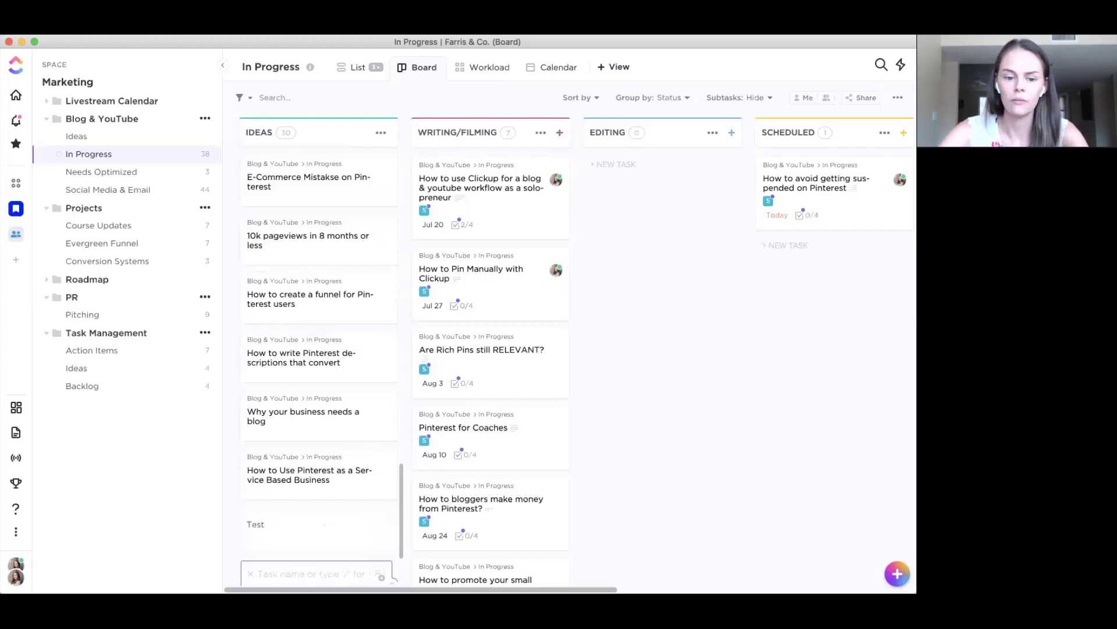
{"action": "scroll", "coordinate": [292, 362], "scroll_direction": "down", "scroll_amount": 3}
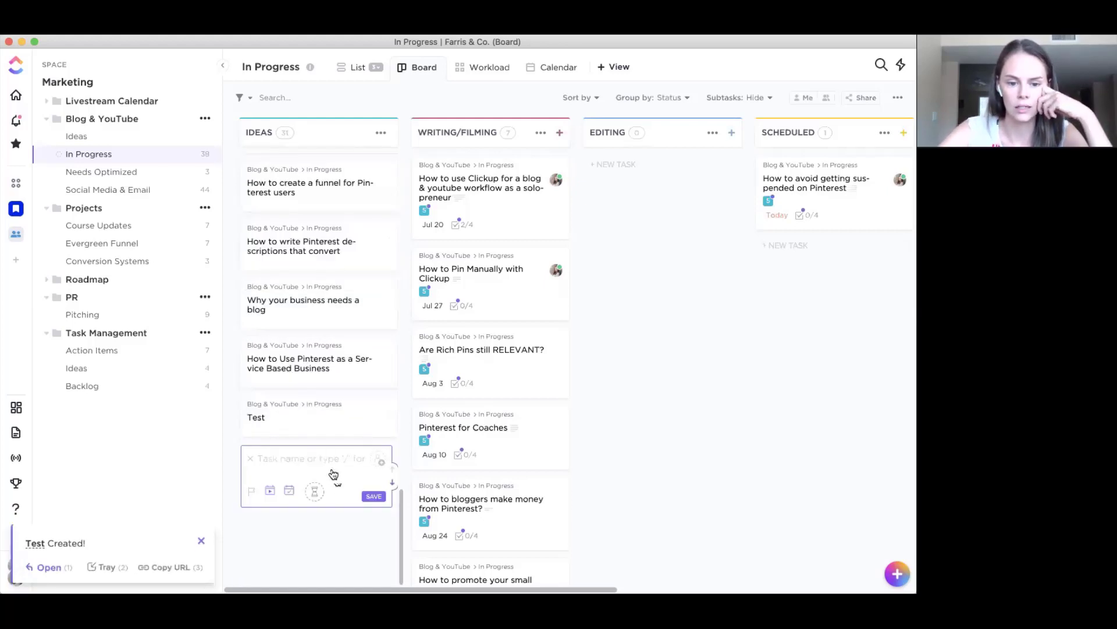
{"action": "scroll", "coordinate": [319, 415], "scroll_direction": "up", "scroll_amount": 10}
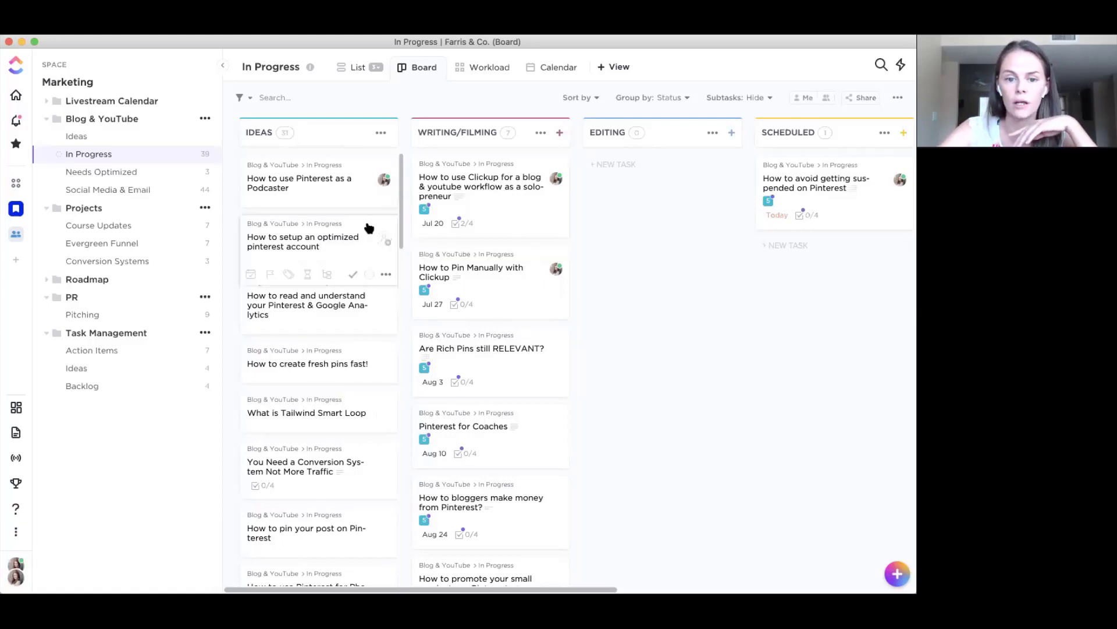
- Open the blog & YouTube workflow task, expand its full description, and glance at its options menu
{"action": "left_click", "coordinate": [506, 193]}
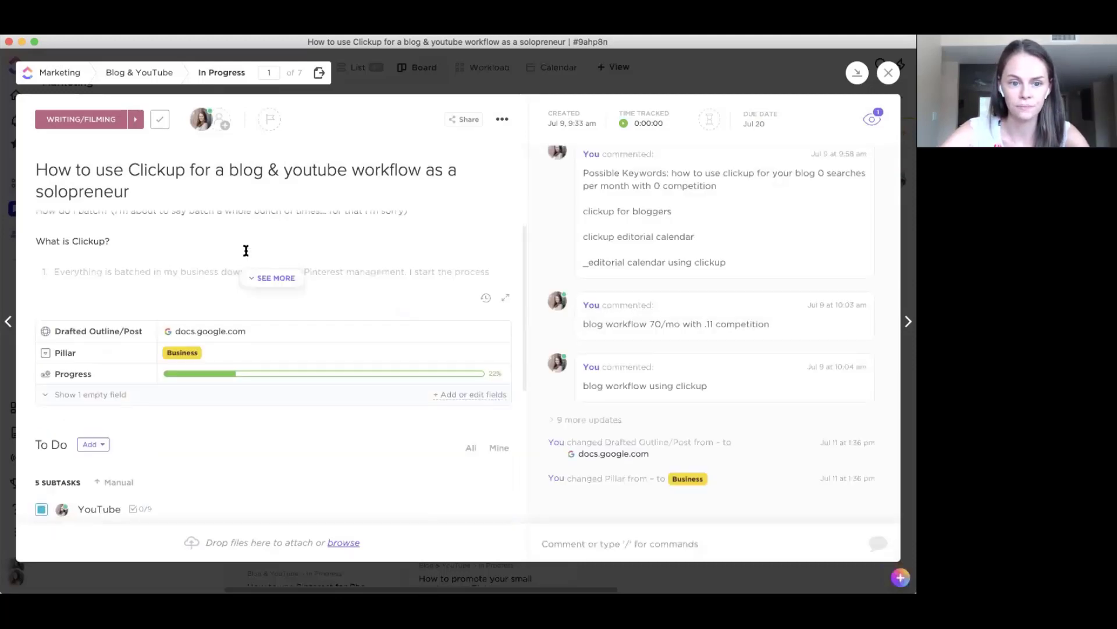
{"action": "left_click", "coordinate": [277, 322]}
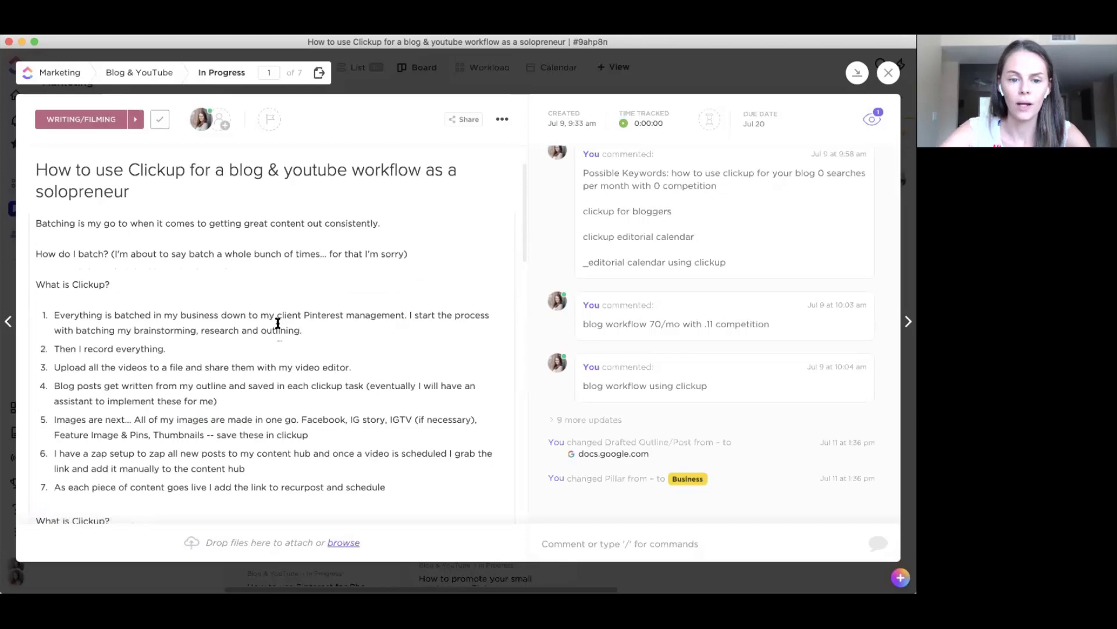
{"action": "scroll", "coordinate": [278, 324], "scroll_direction": "down", "scroll_amount": 15}
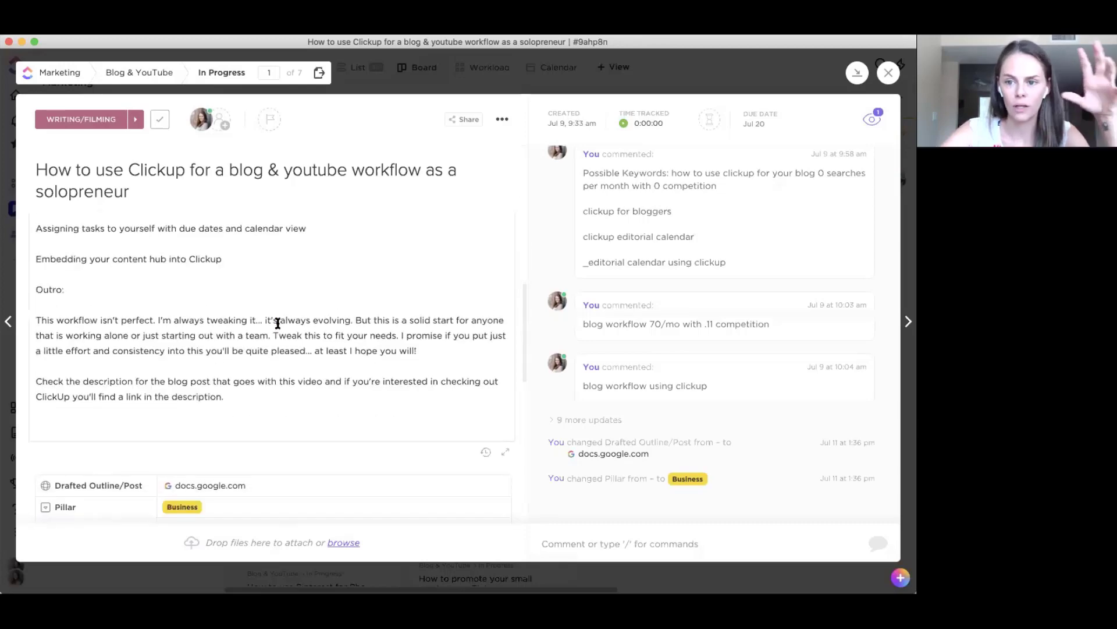
{"action": "scroll", "coordinate": [277, 323], "scroll_direction": "down", "scroll_amount": 5}
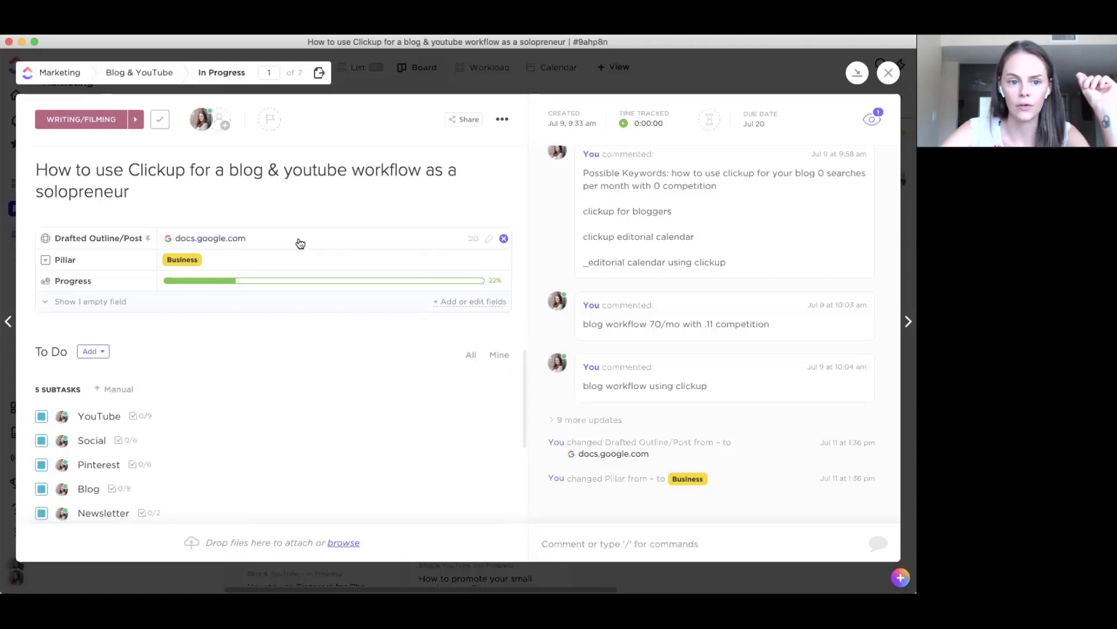
{"action": "left_click", "coordinate": [502, 118]}
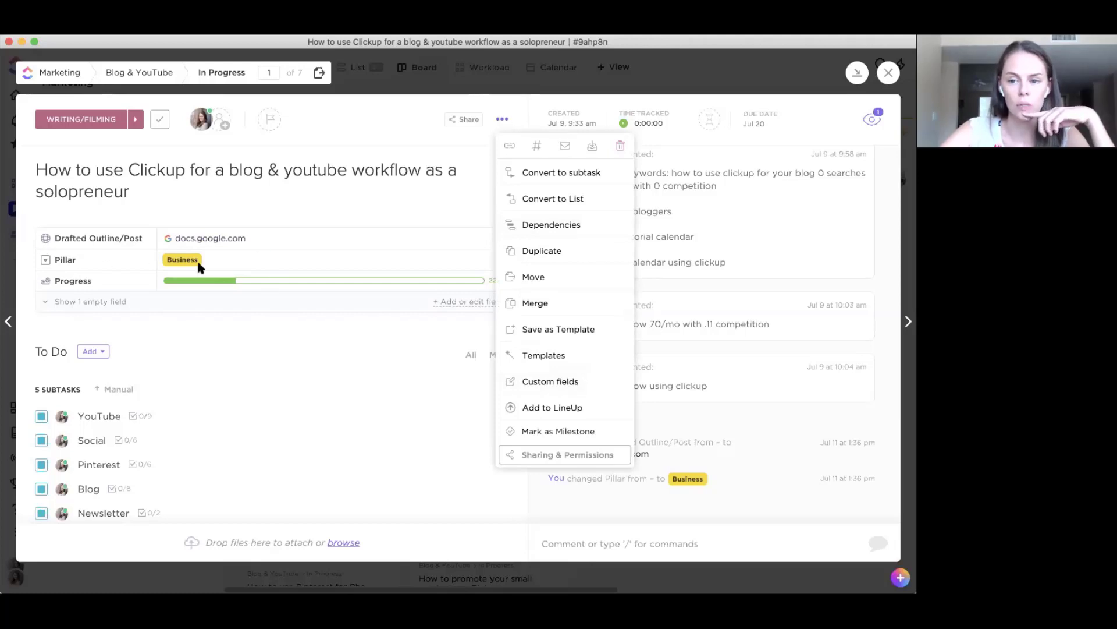
{"action": "left_click", "coordinate": [181, 245]}
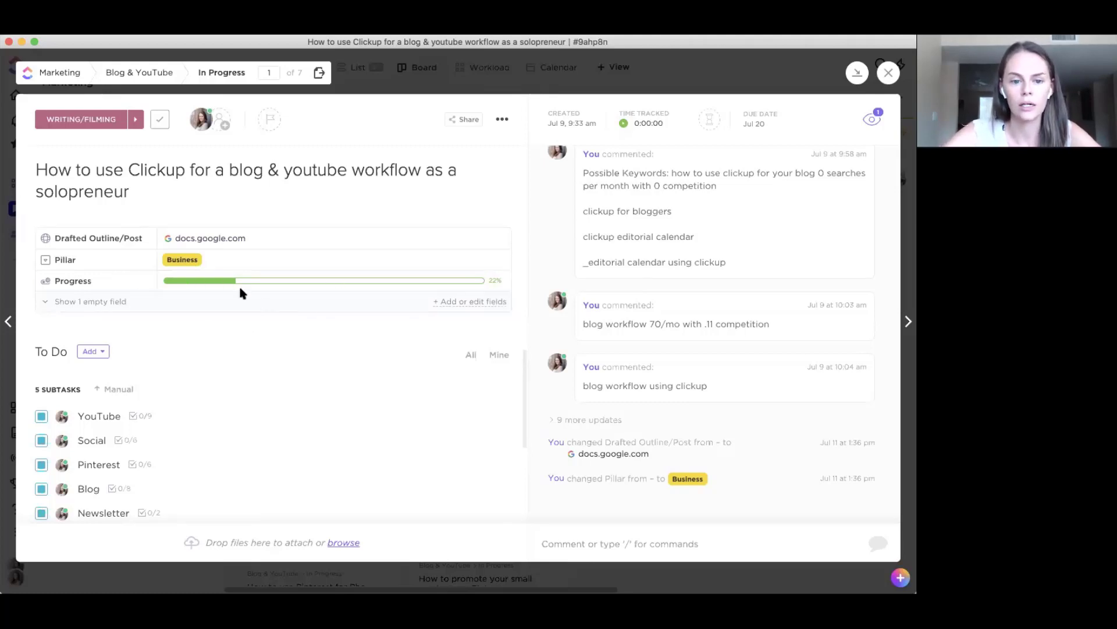
- Tick 'Film video and drop in folder for editor' in Content Workflow, making 3 of 4 done
{"action": "scroll", "coordinate": [345, 284], "scroll_direction": "down", "scroll_amount": 2}
{"action": "scroll", "coordinate": [344, 283], "scroll_direction": "down", "scroll_amount": 3}
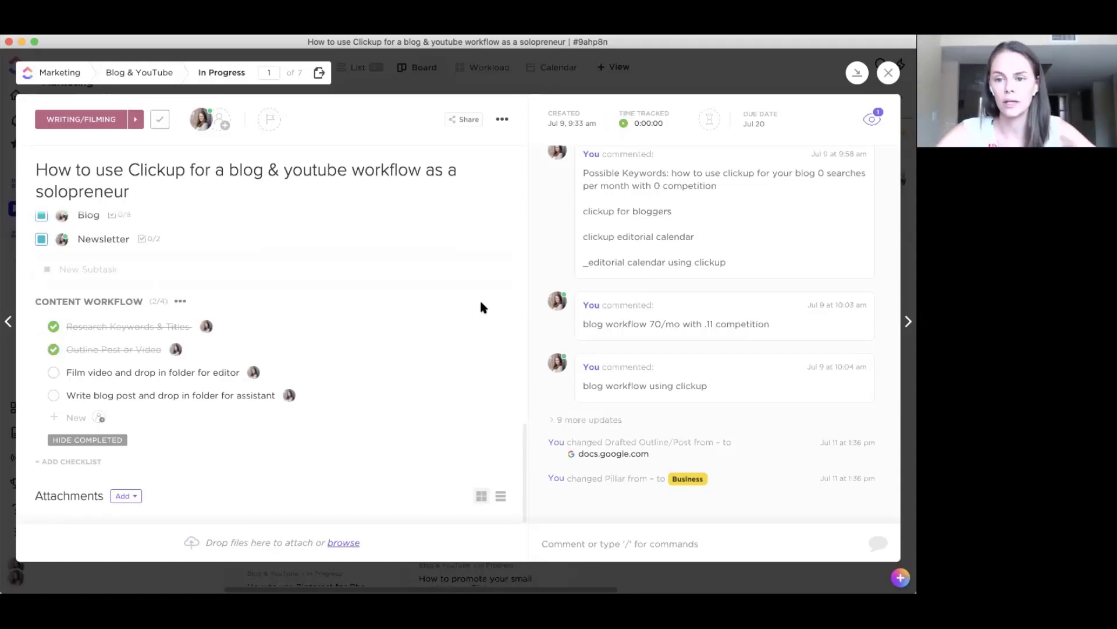
{"action": "scroll", "coordinate": [480, 270], "scroll_direction": "up", "scroll_amount": 1}
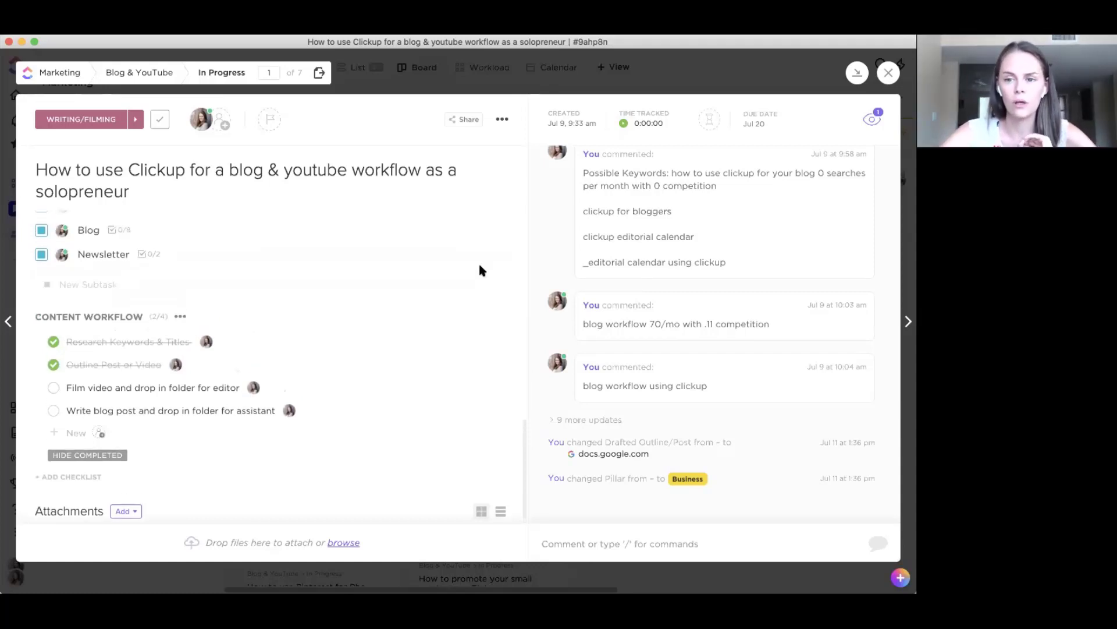
{"action": "scroll", "coordinate": [481, 270], "scroll_direction": "down", "scroll_amount": 1}
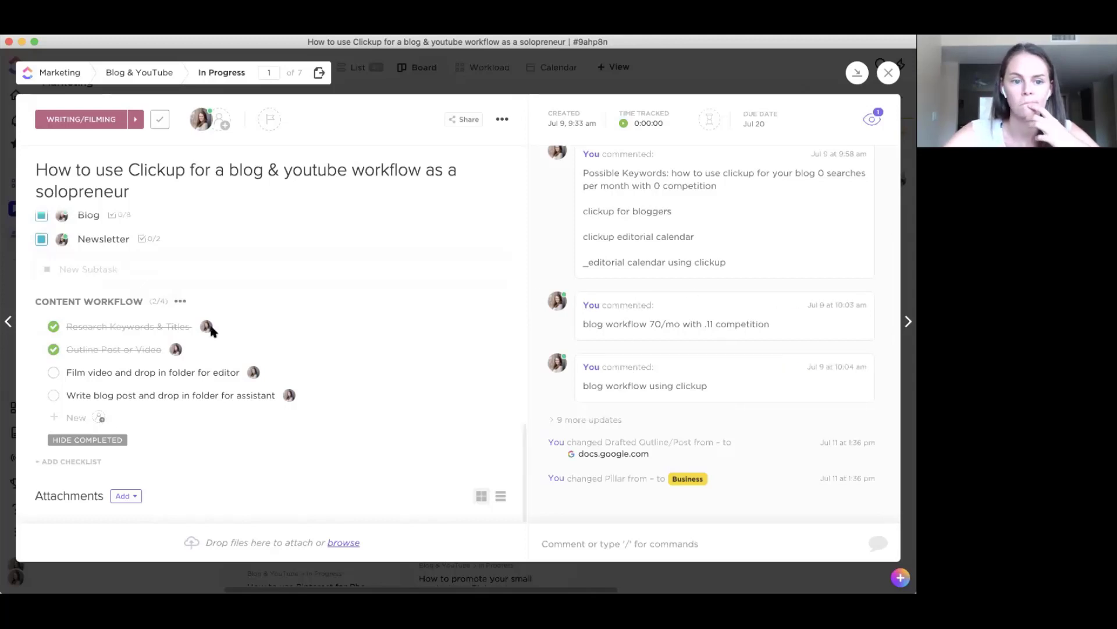
{"action": "scroll", "coordinate": [209, 327], "scroll_direction": "up", "scroll_amount": 6}
{"action": "scroll", "coordinate": [85, 289], "scroll_direction": "down", "scroll_amount": 4}
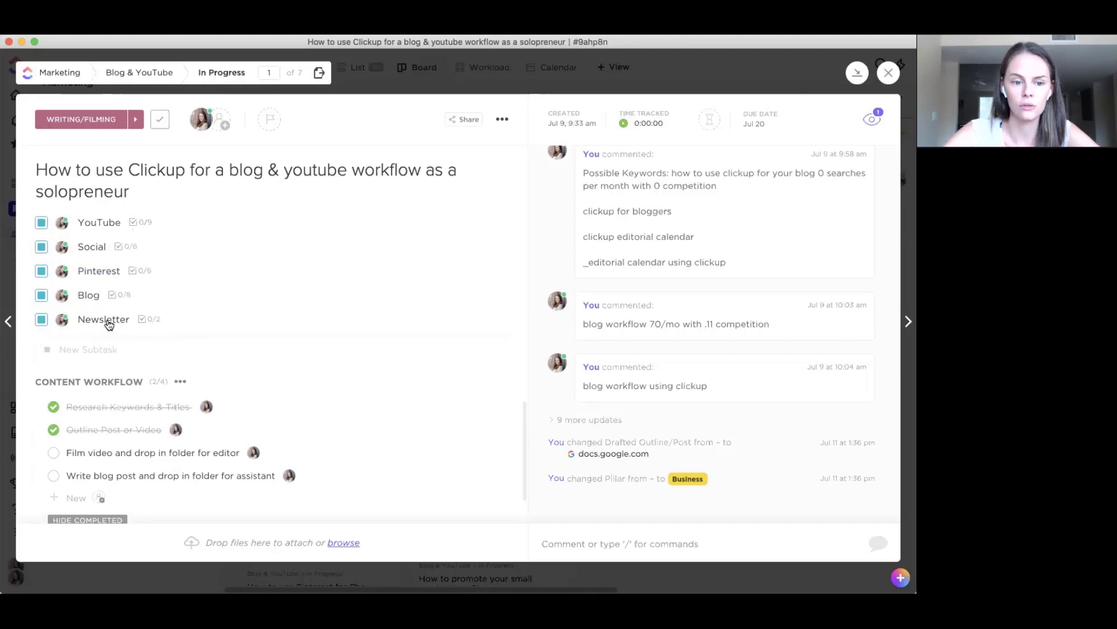
{"action": "scroll", "coordinate": [120, 349], "scroll_direction": "down", "scroll_amount": 2}
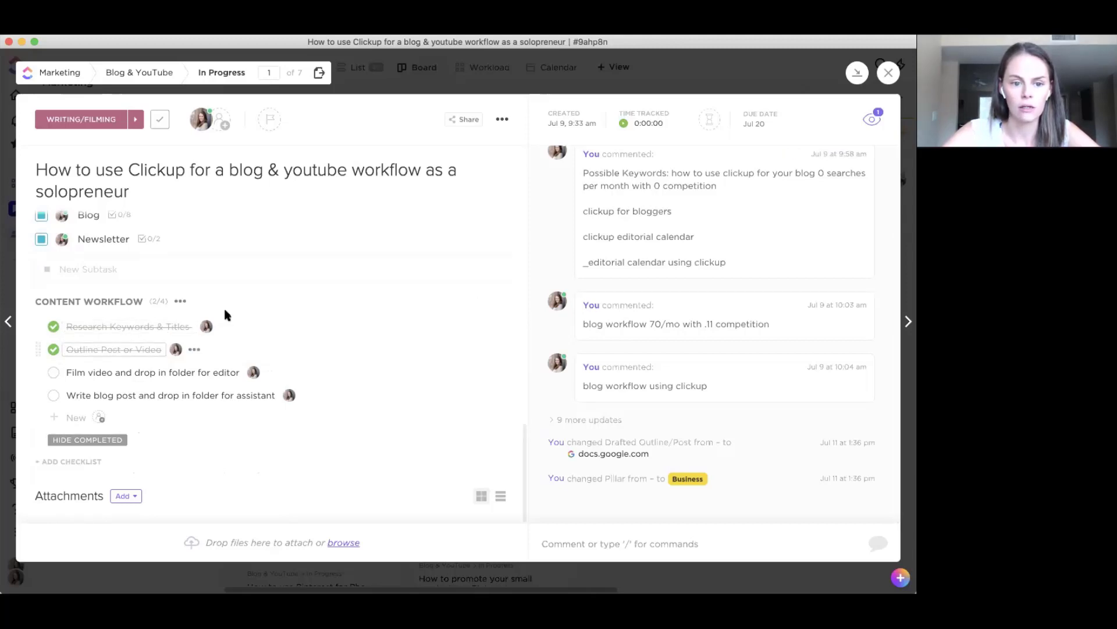
{"action": "scroll", "coordinate": [223, 306], "scroll_direction": "up", "scroll_amount": 10}
{"action": "scroll", "coordinate": [218, 384], "scroll_direction": "down", "scroll_amount": 5}
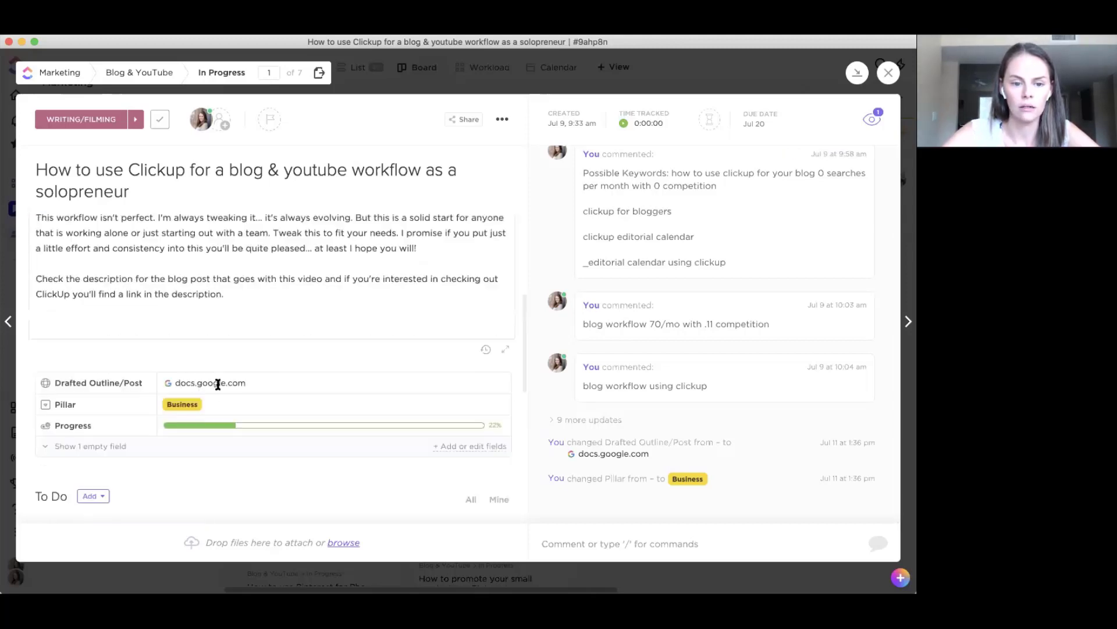
{"action": "scroll", "coordinate": [225, 367], "scroll_direction": "down", "scroll_amount": 5}
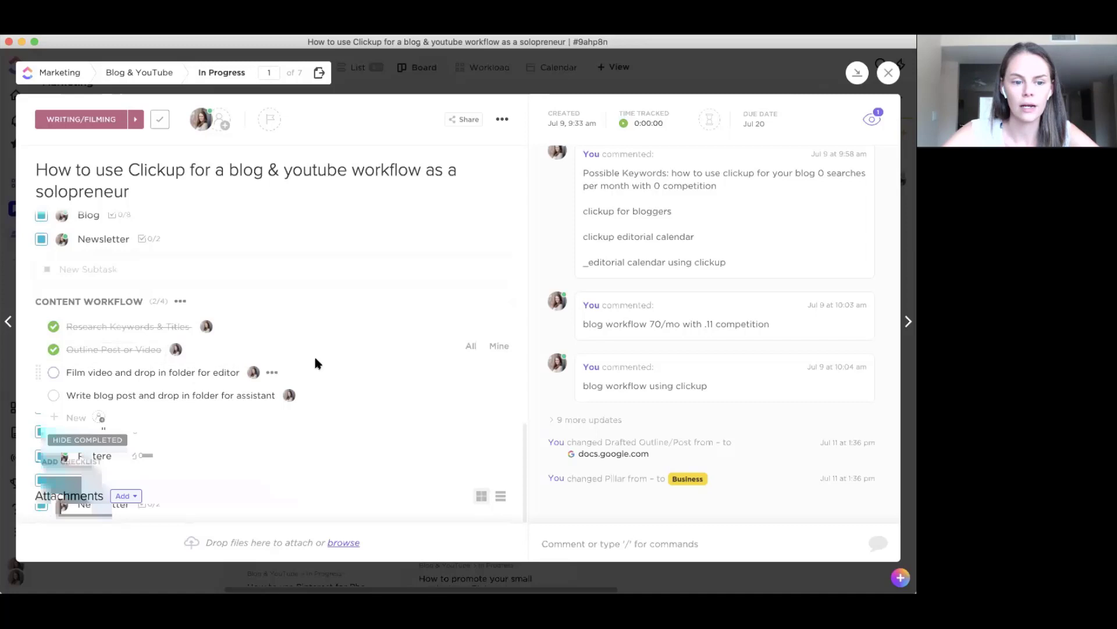
{"action": "scroll", "coordinate": [278, 362], "scroll_direction": "up", "scroll_amount": 3}
{"action": "scroll", "coordinate": [275, 359], "scroll_direction": "up", "scroll_amount": 5}
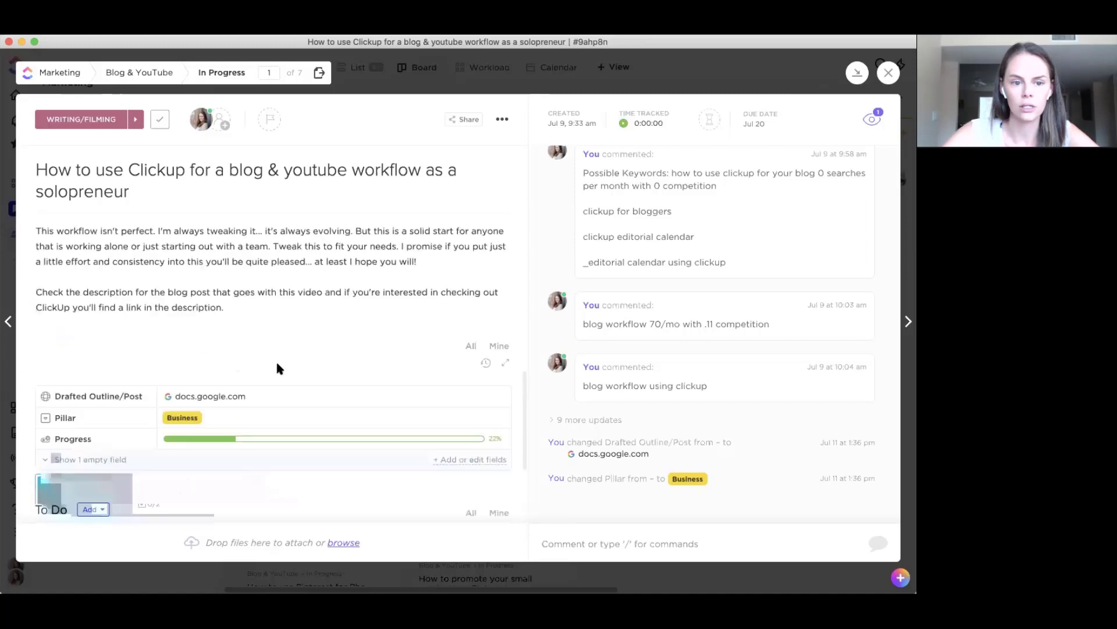
{"action": "scroll", "coordinate": [210, 429], "scroll_direction": "down", "scroll_amount": 5}
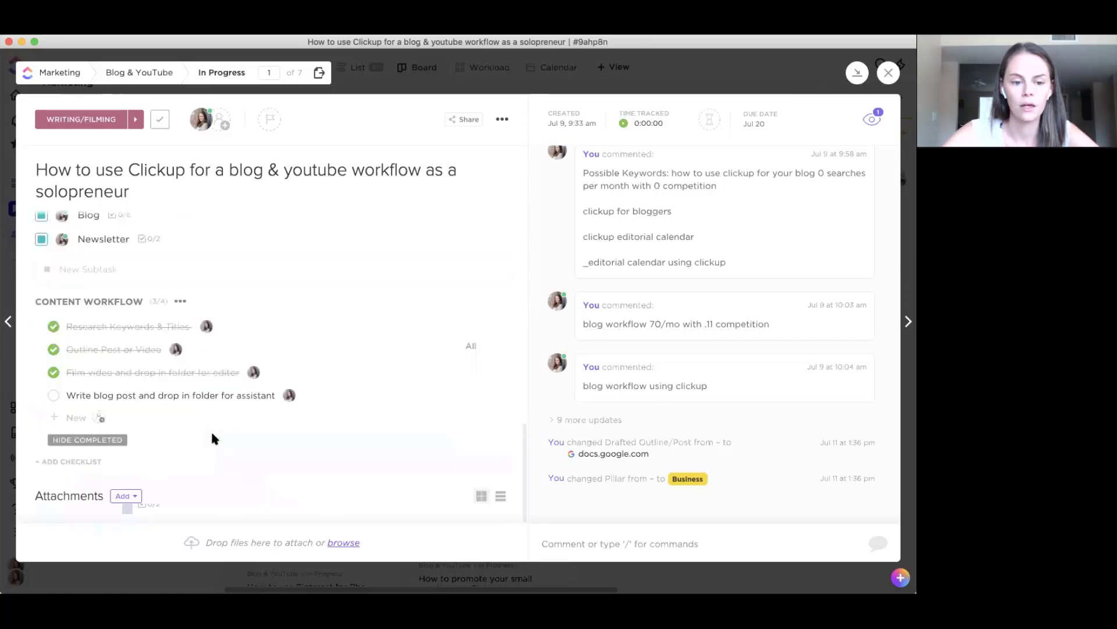
{"action": "left_click", "coordinate": [159, 395]}
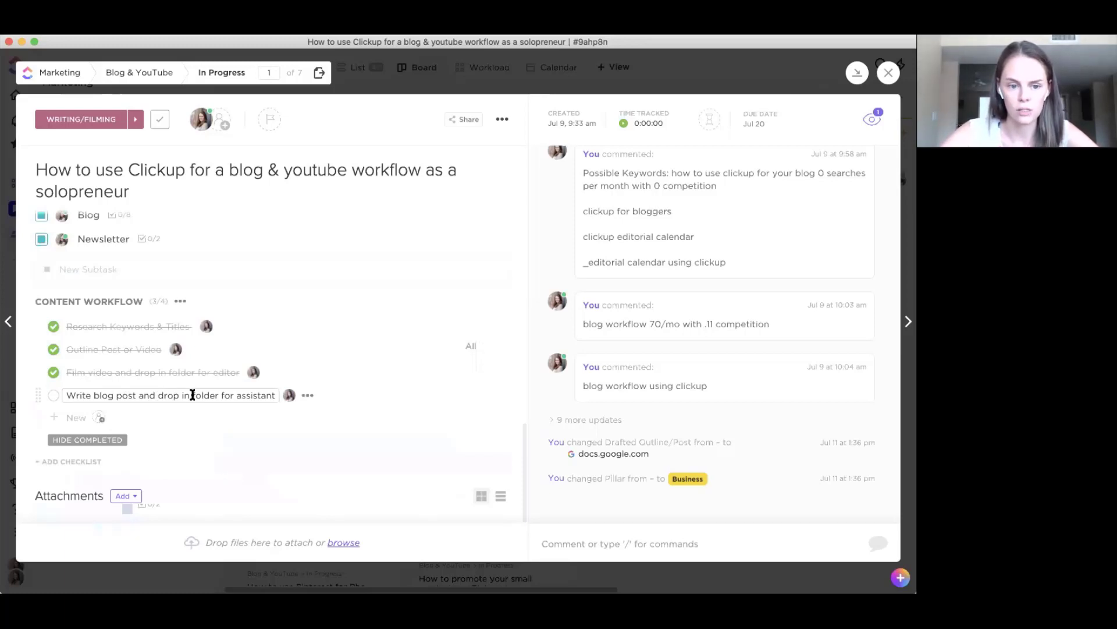
{"action": "scroll", "coordinate": [192, 390], "scroll_direction": "up", "scroll_amount": 5}
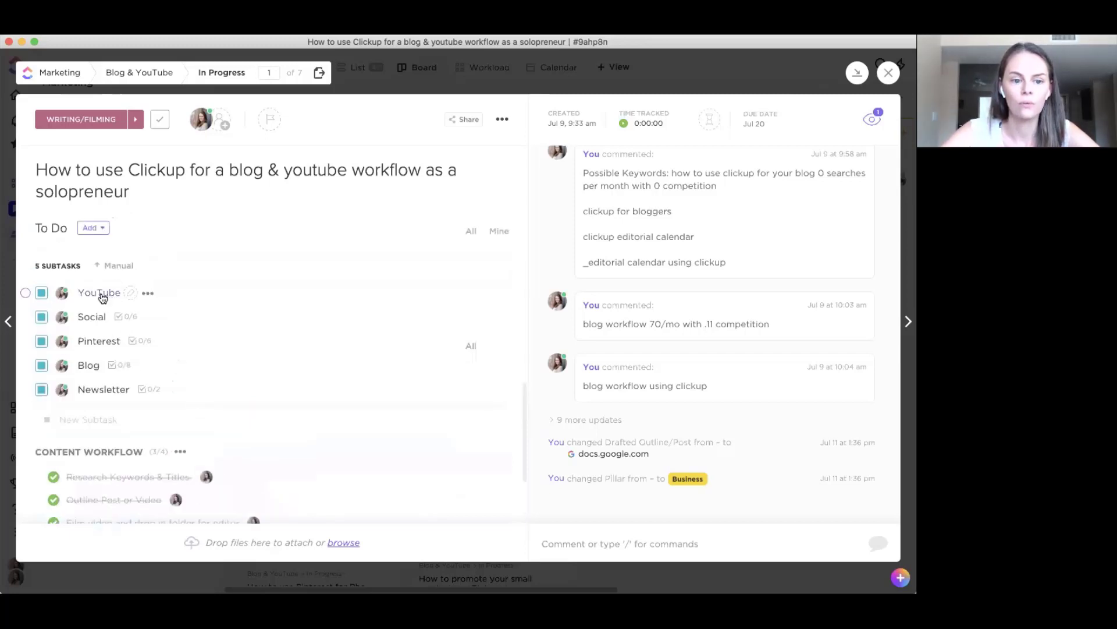
{"action": "scroll", "coordinate": [96, 296], "scroll_direction": "up", "scroll_amount": 3}
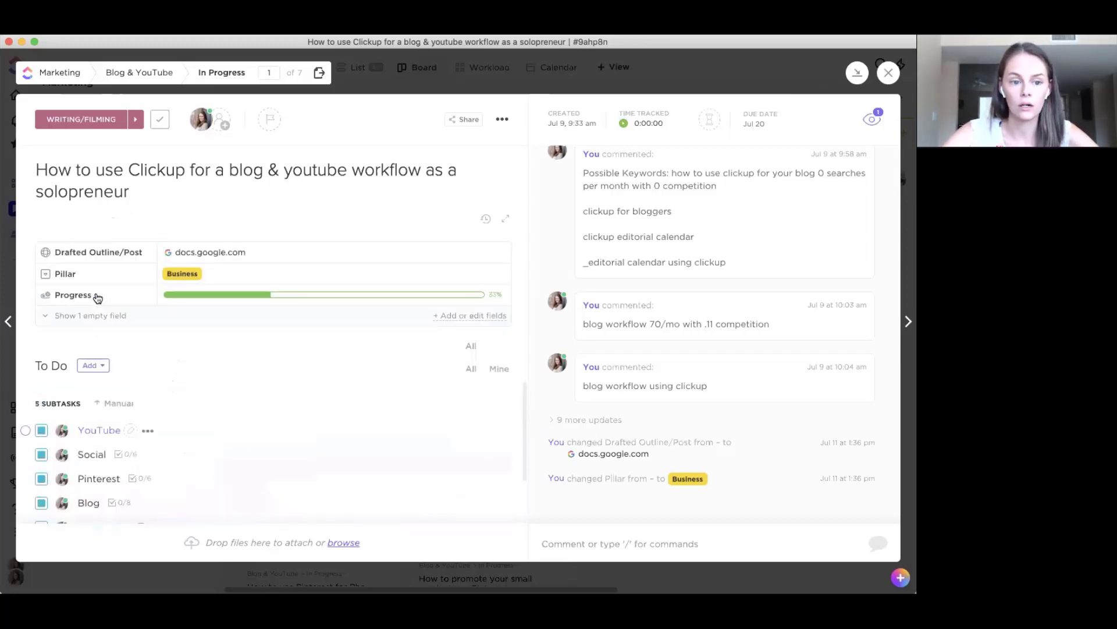
{"action": "scroll", "coordinate": [95, 262], "scroll_direction": "down", "scroll_amount": 5}
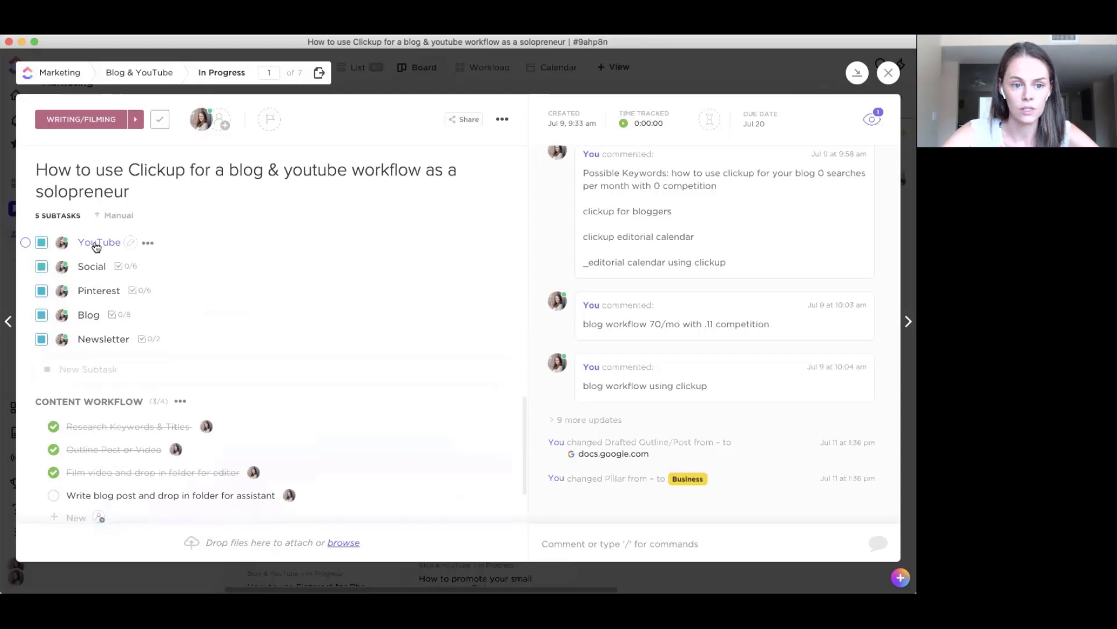
{"action": "scroll", "coordinate": [180, 263], "scroll_direction": "up", "scroll_amount": 10}
{"action": "scroll", "coordinate": [222, 365], "scroll_direction": "up", "scroll_amount": 5}
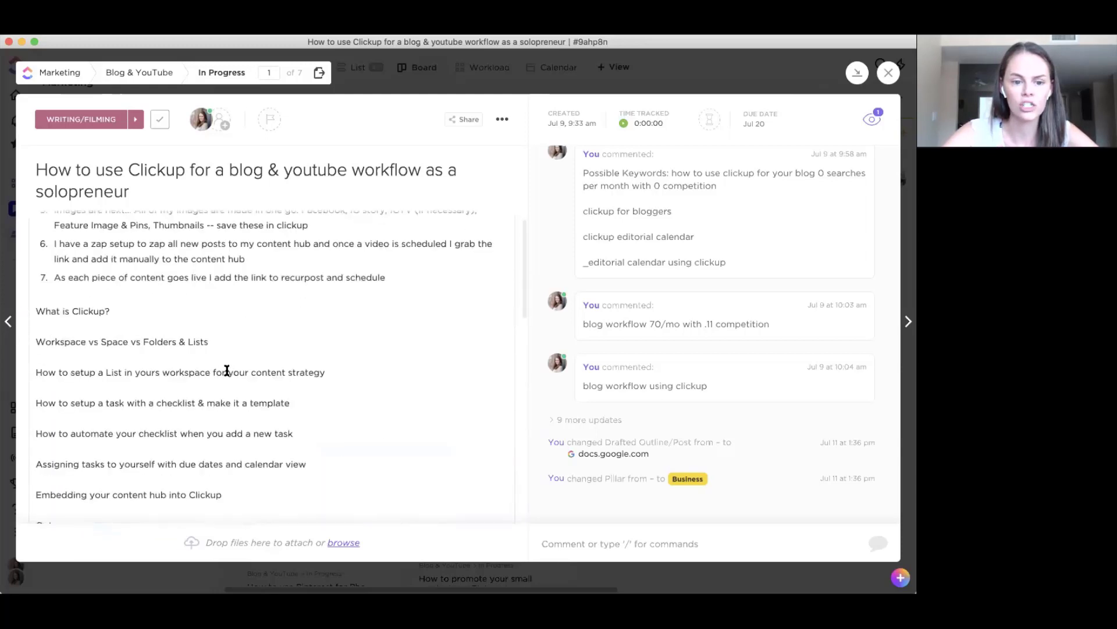
{"action": "scroll", "coordinate": [225, 369], "scroll_direction": "down", "scroll_amount": 12}
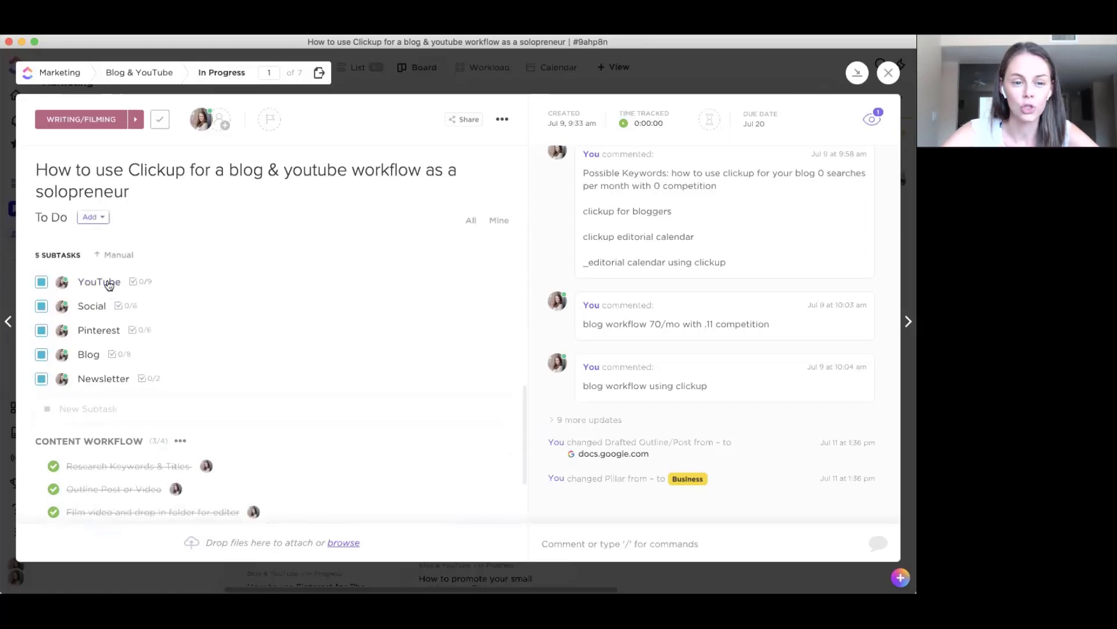
{"action": "left_click", "coordinate": [108, 282]}
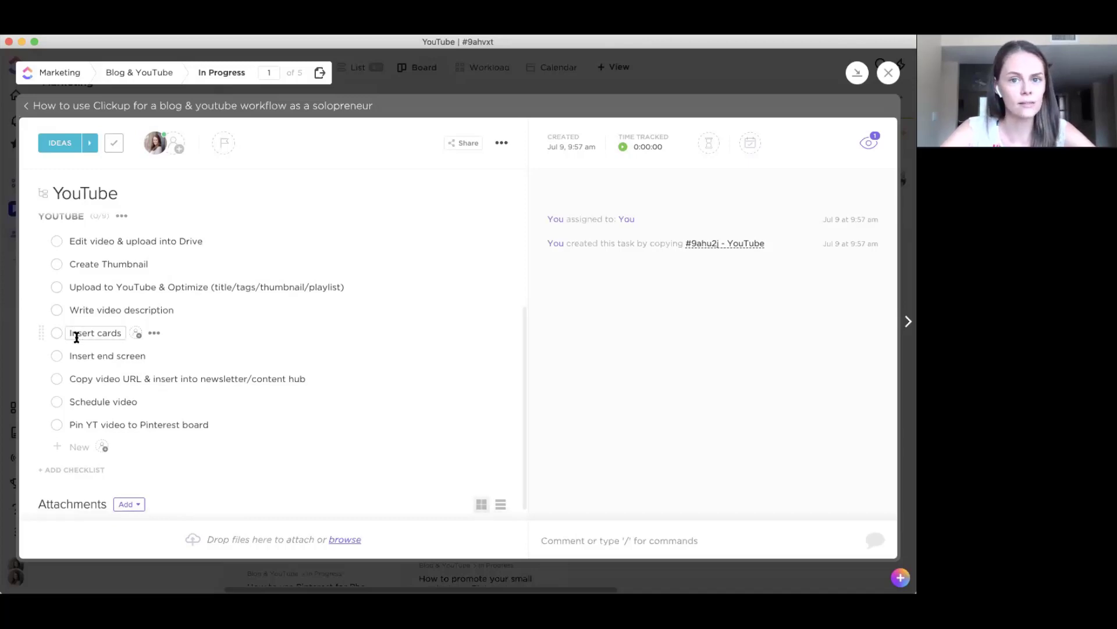
{"action": "scroll", "coordinate": [77, 337], "scroll_direction": "down", "scroll_amount": 1}
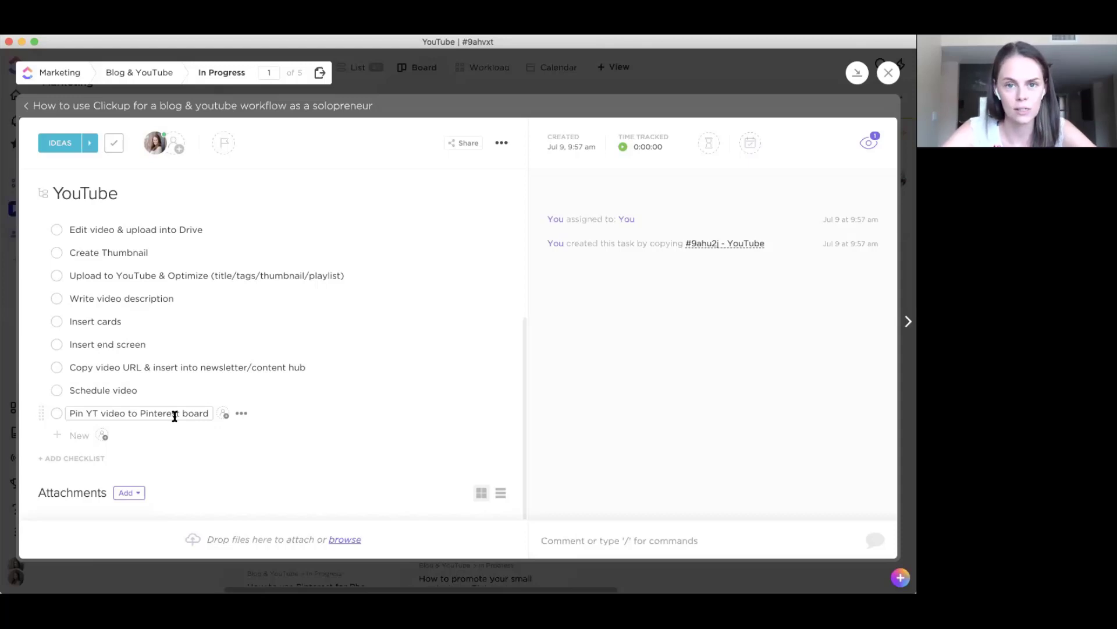
{"action": "scroll", "coordinate": [155, 325], "scroll_direction": "up", "scroll_amount": 2}
{"action": "scroll", "coordinate": [155, 324], "scroll_direction": "down", "scroll_amount": 2}
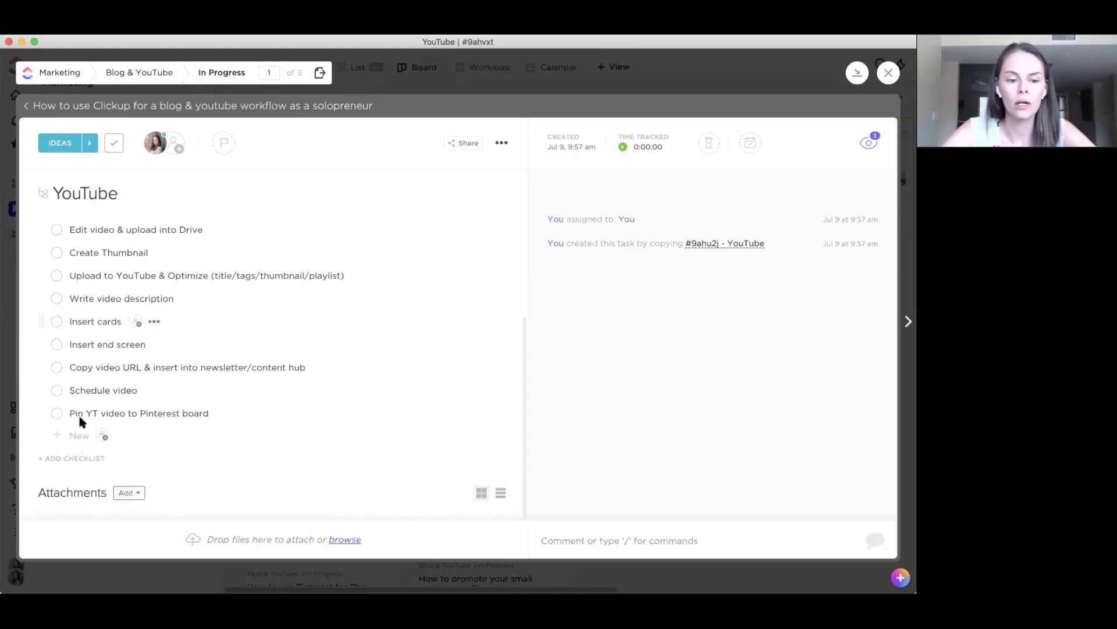
{"action": "scroll", "coordinate": [169, 407], "scroll_direction": "up", "scroll_amount": 5}
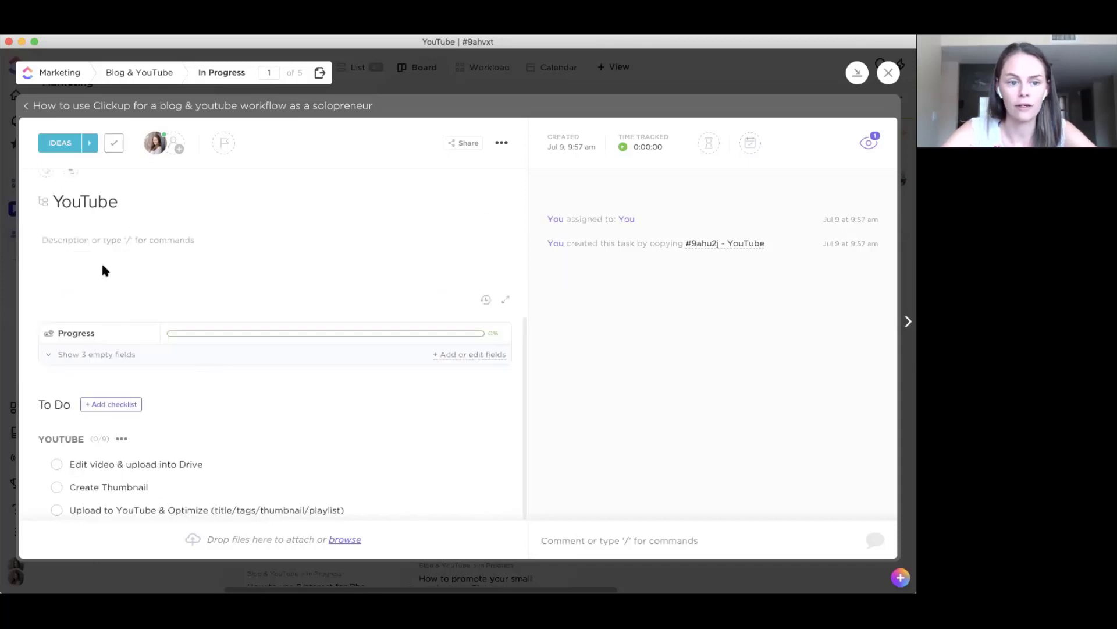
{"action": "left_click", "coordinate": [29, 106]}
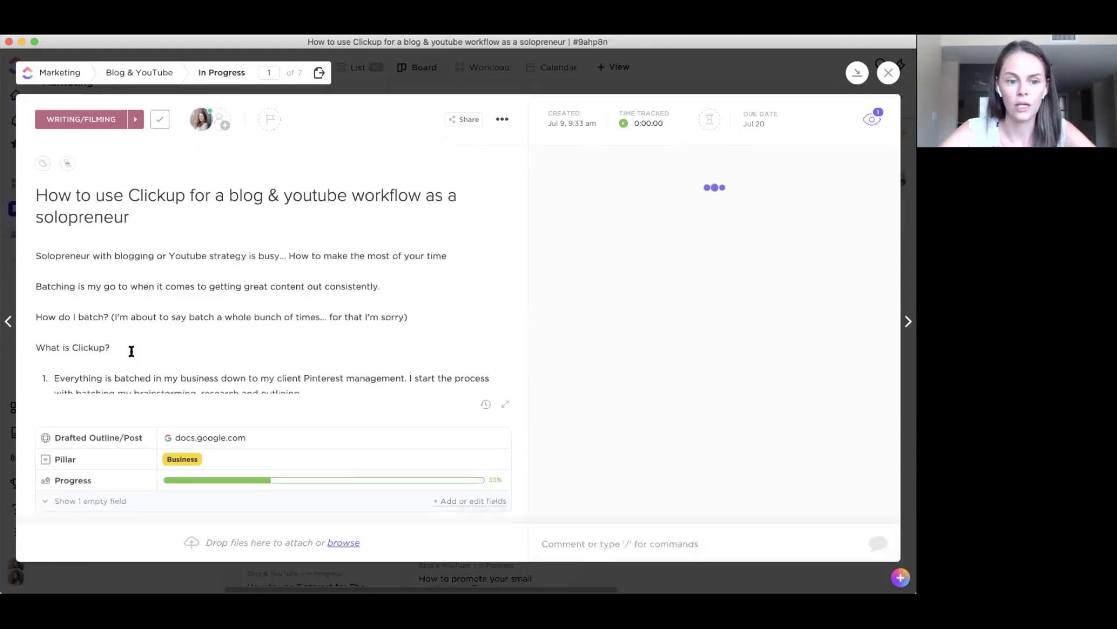
{"action": "scroll", "coordinate": [130, 351], "scroll_direction": "down", "scroll_amount": 10}
{"action": "scroll", "coordinate": [131, 351], "scroll_direction": "up", "scroll_amount": 4}
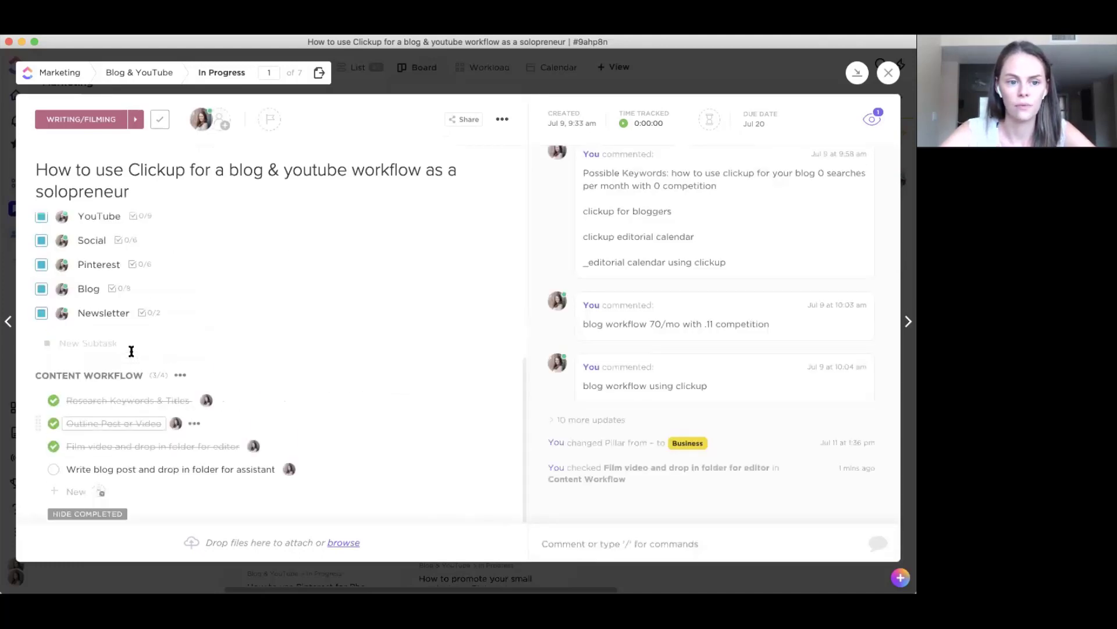
- Open the Social subtask and drag 'Share video to FB' to the end of the (YT) Social To Do checklist
{"action": "left_click", "coordinate": [91, 328]}
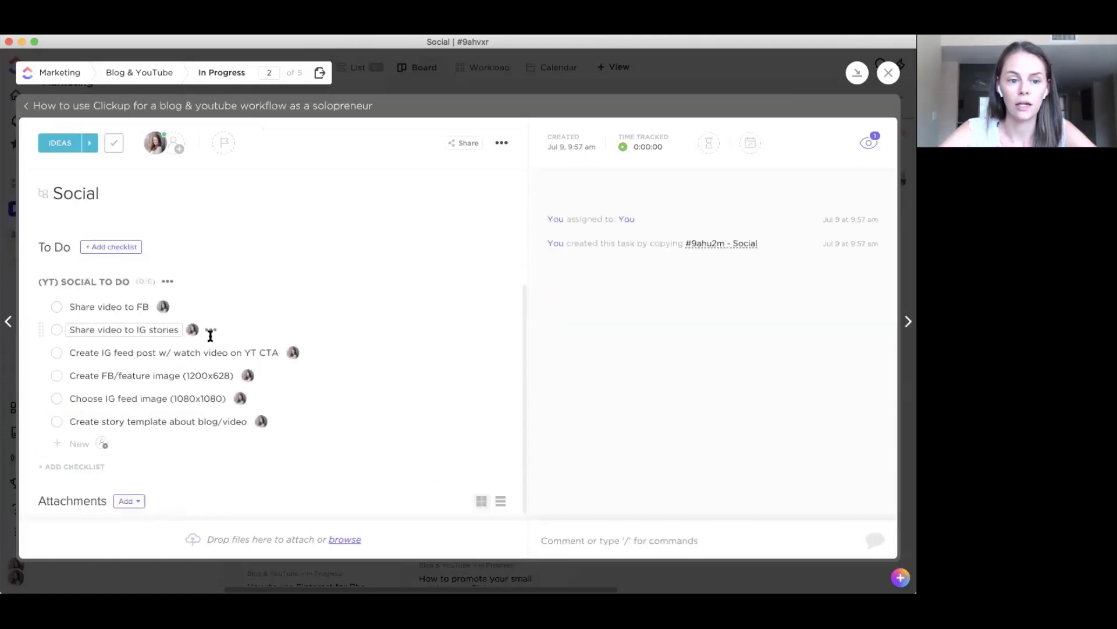
{"action": "left_click", "coordinate": [89, 306]}
{"action": "left_click", "coordinate": [96, 351]}
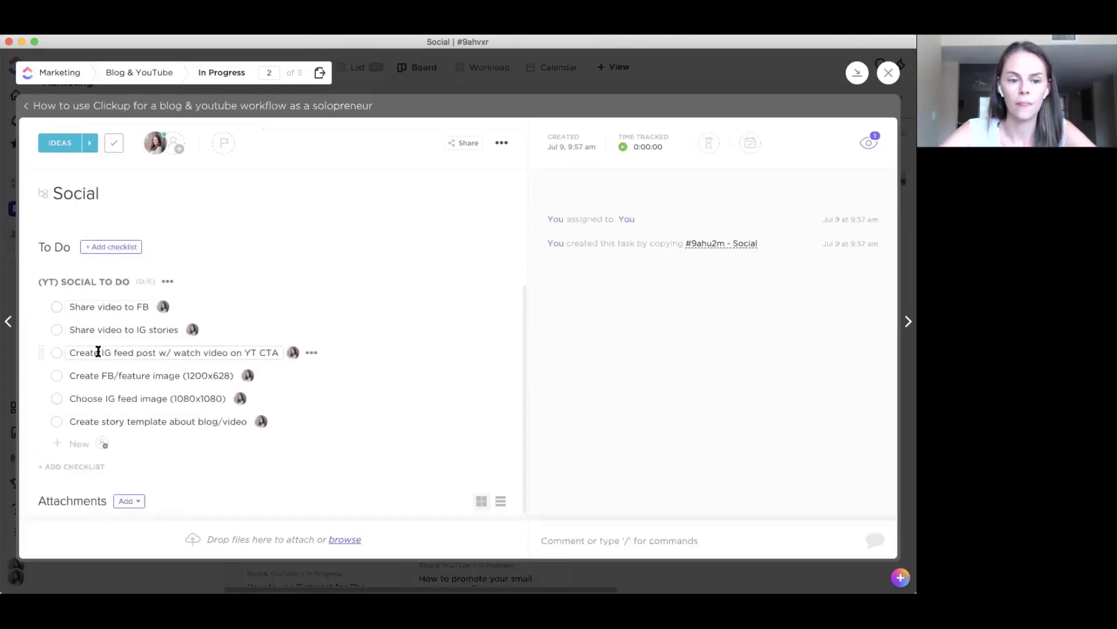
{"action": "left_click", "coordinate": [101, 395]}
{"action": "left_click", "coordinate": [175, 375]}
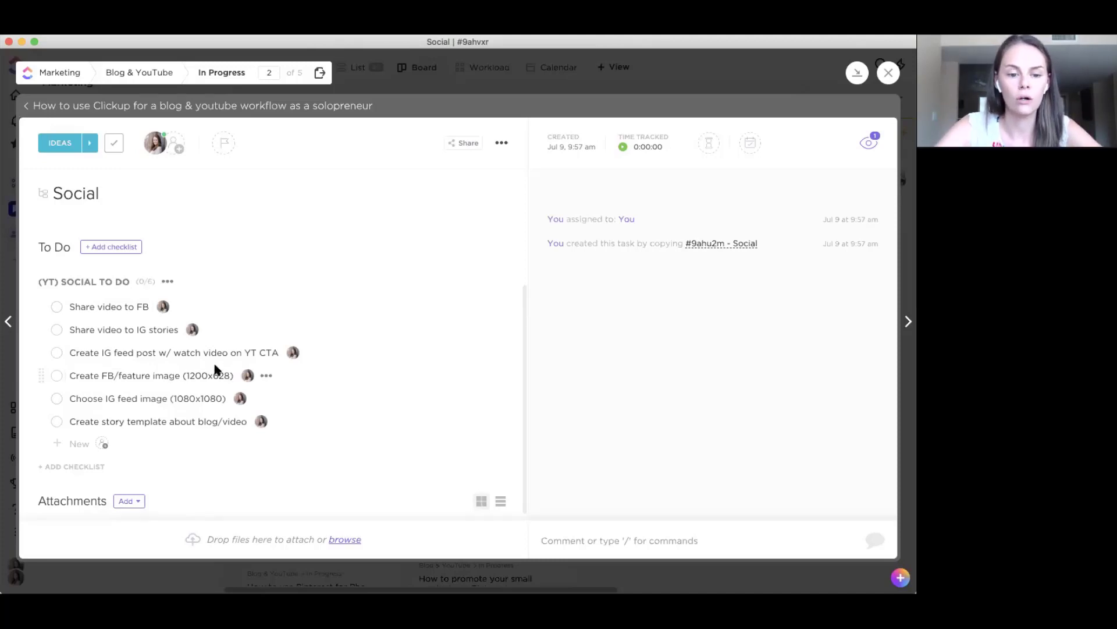
{"action": "left_click", "coordinate": [164, 398]}
{"action": "left_click", "coordinate": [122, 421]}
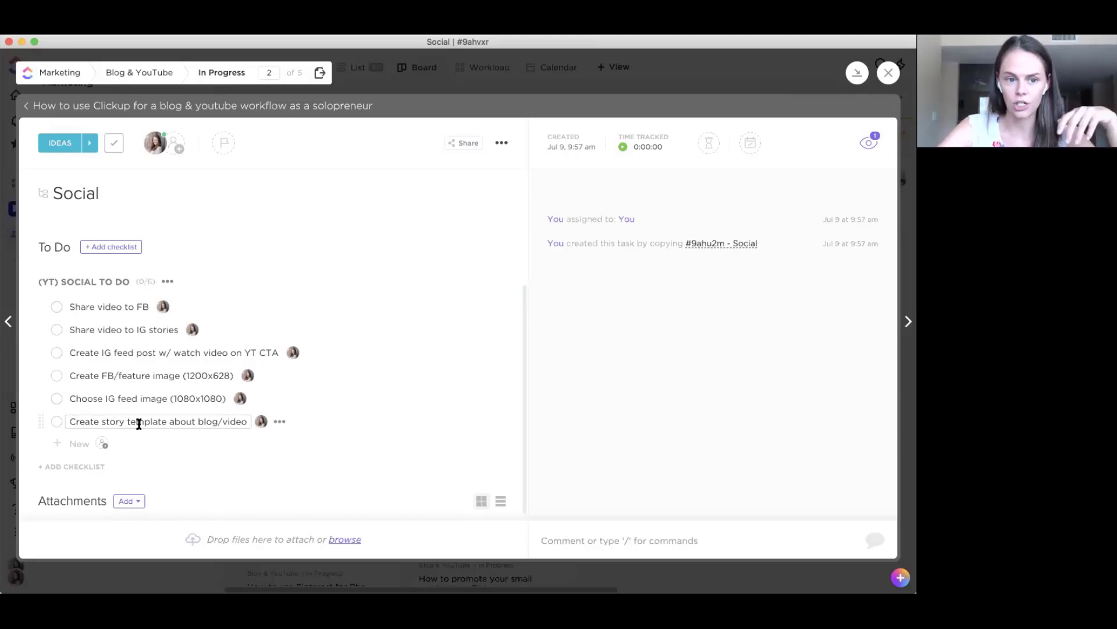
{"action": "left_click_drag", "start_coordinate": [40, 307], "coordinate": [46, 424]}
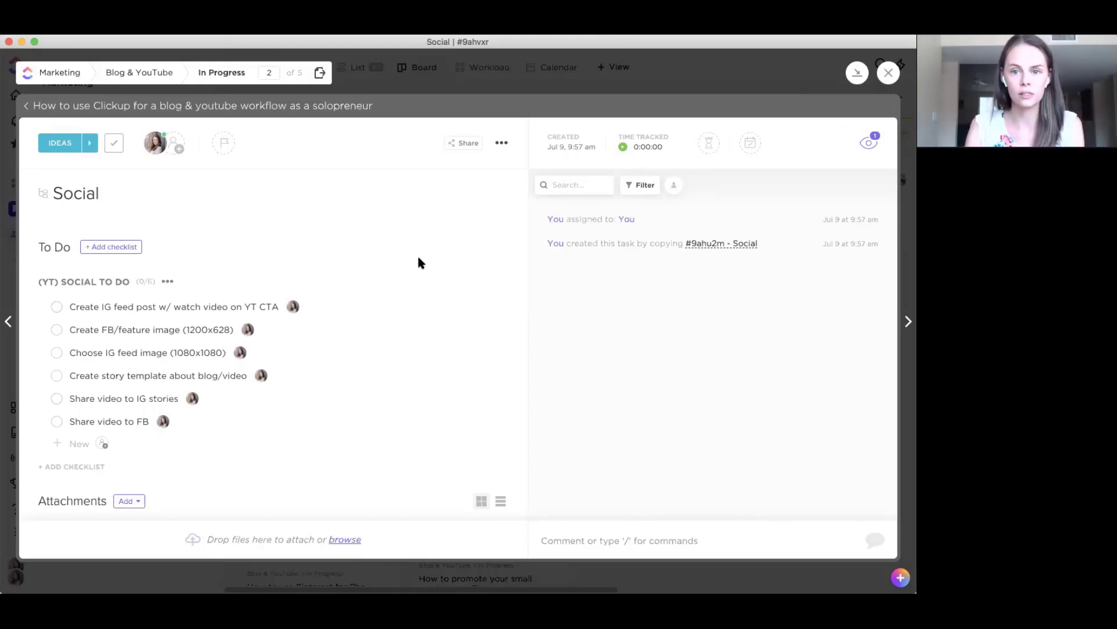
{"action": "scroll", "coordinate": [92, 278], "scroll_direction": "down", "scroll_amount": 1}
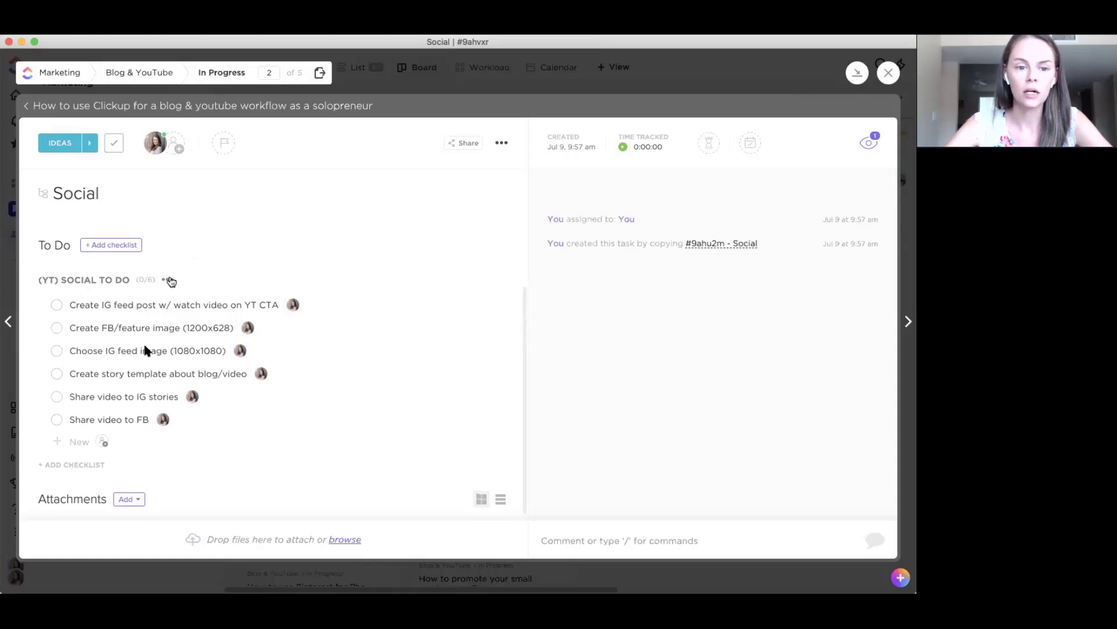
- Start saving the Social checklist as a template, browse existing templates, and close without saving
{"action": "left_click", "coordinate": [170, 280]}
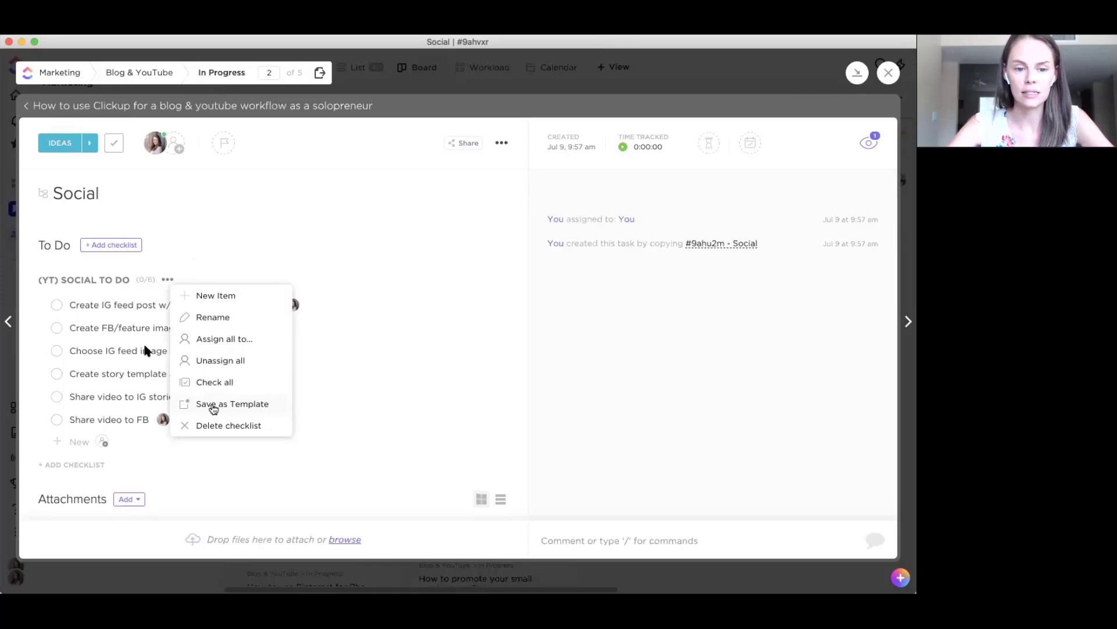
{"action": "left_click", "coordinate": [213, 409]}
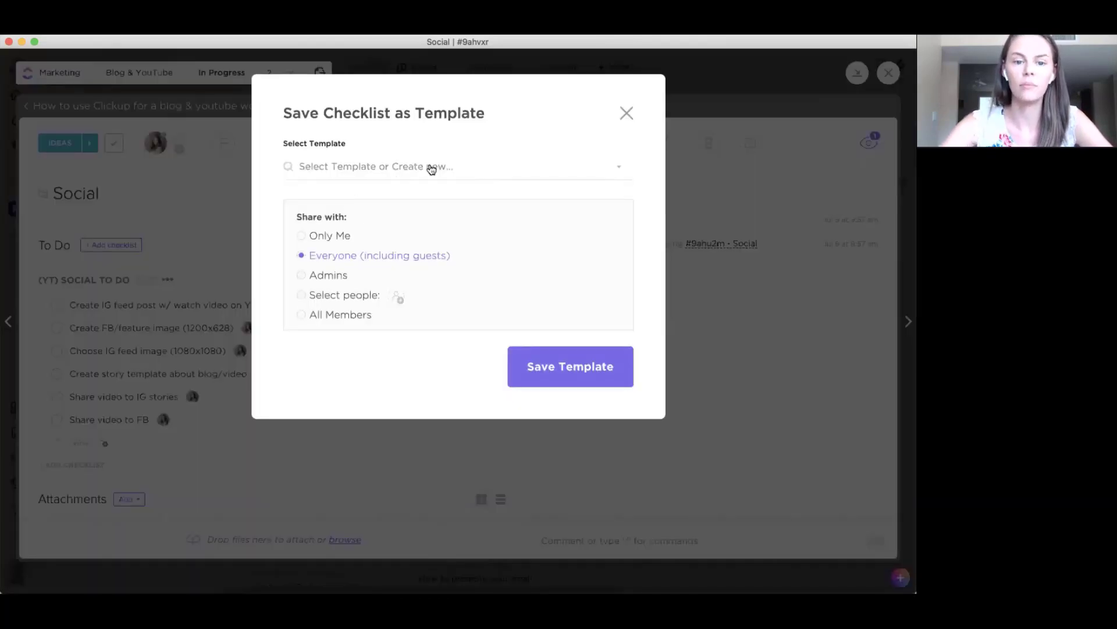
{"action": "left_click", "coordinate": [619, 166]}
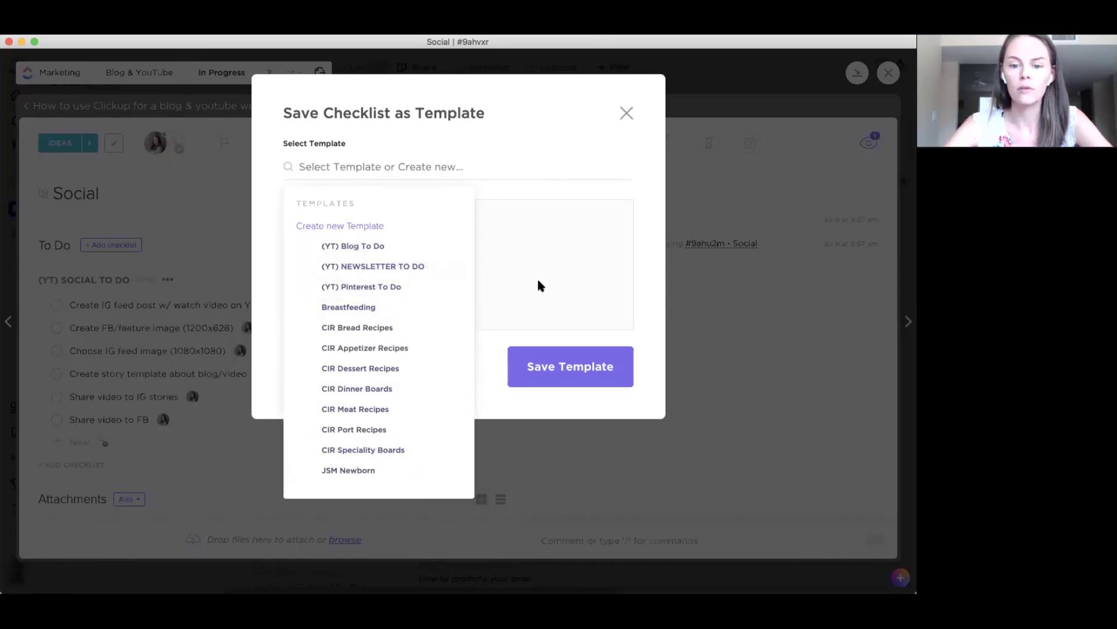
{"action": "left_click", "coordinate": [628, 114]}
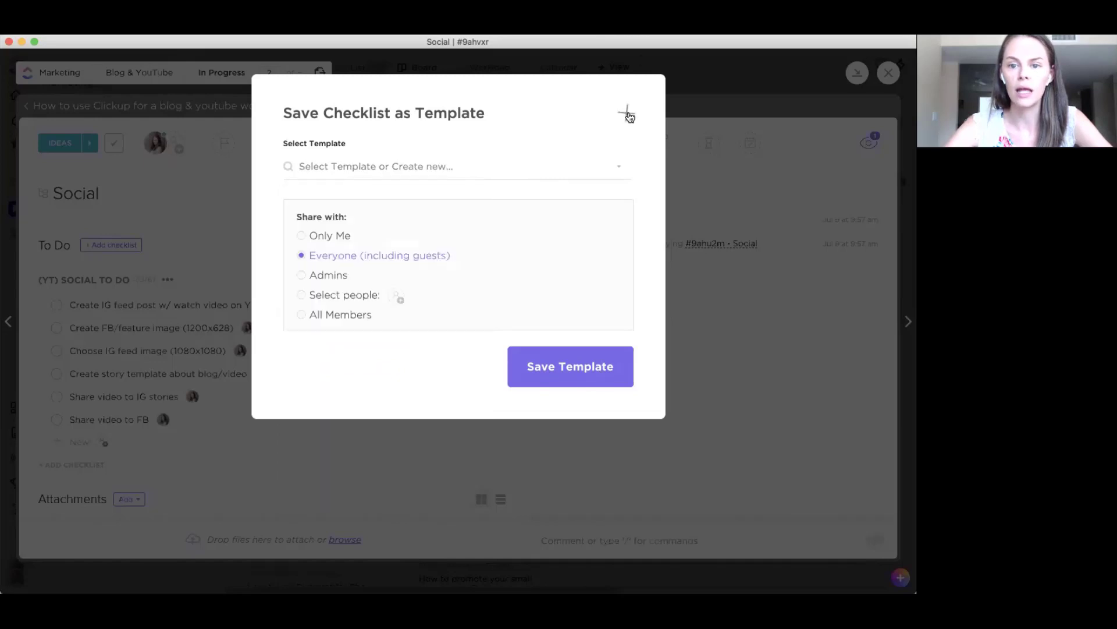
{"action": "left_click", "coordinate": [628, 115]}
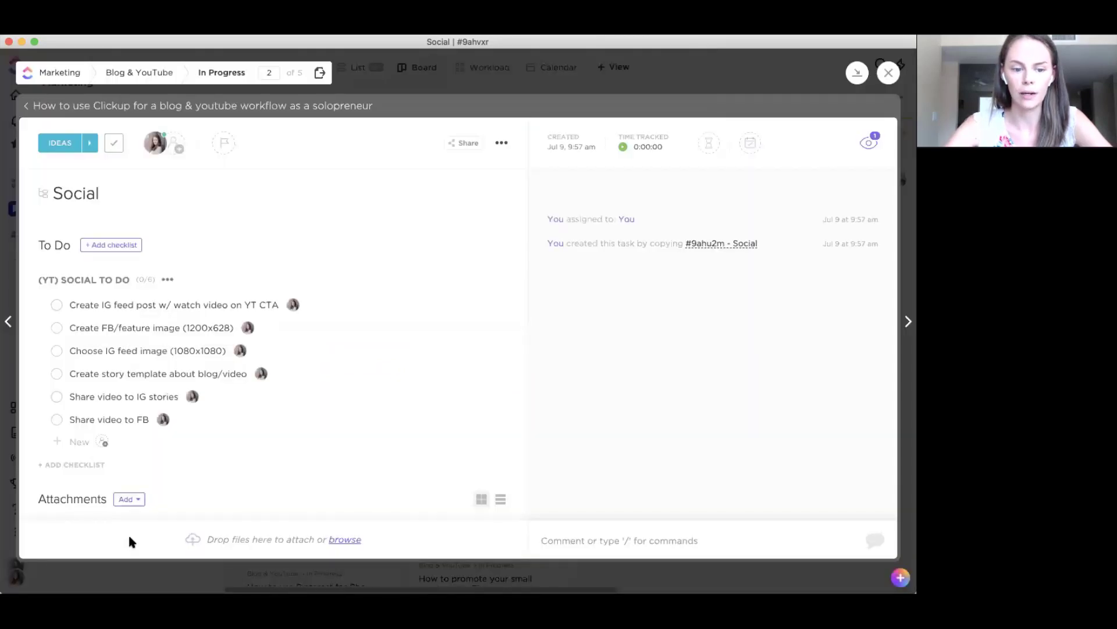
- Add a new checklist to the Social task containing a 'Test' item
{"action": "left_click", "coordinate": [73, 464]}
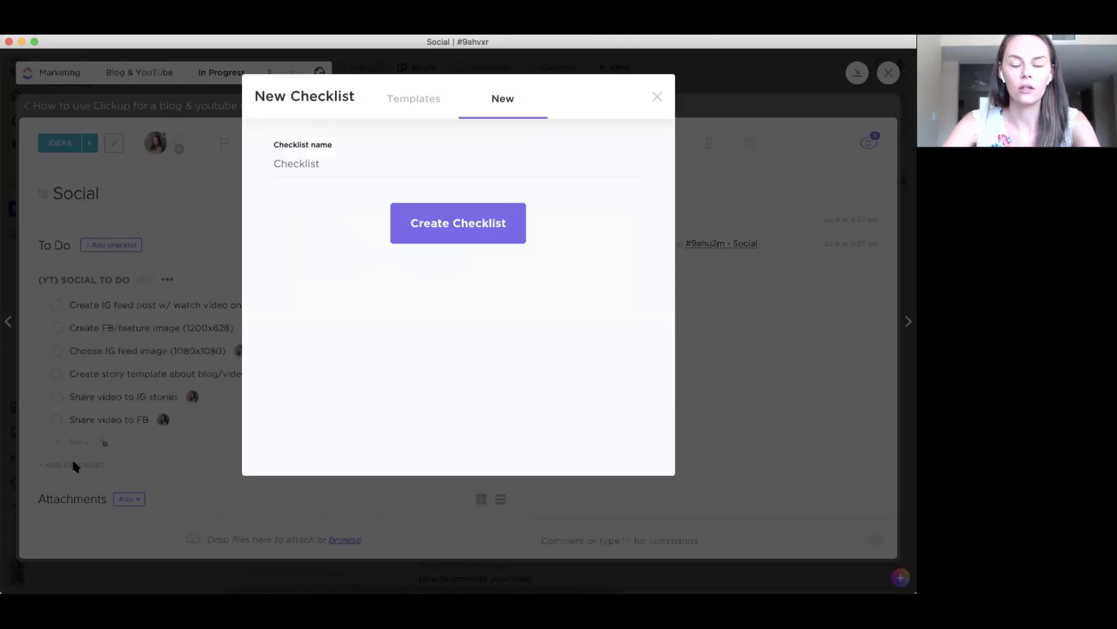
{"action": "left_click", "coordinate": [477, 235]}
{"action": "scroll", "coordinate": [236, 436], "scroll_direction": "down", "scroll_amount": 2}
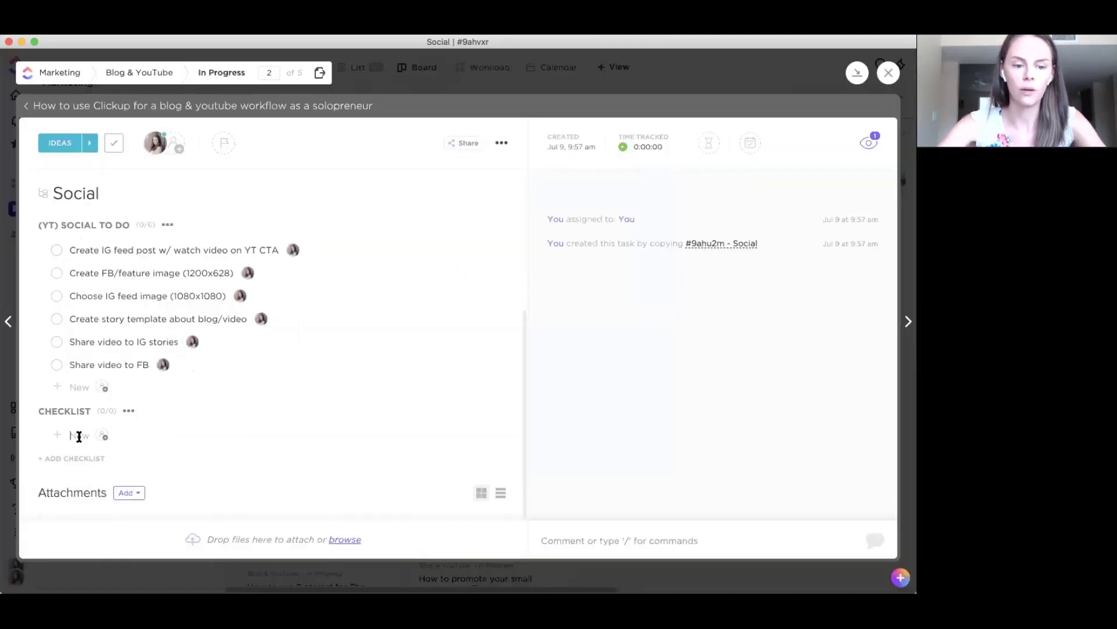
{"action": "type", "text": "T"}
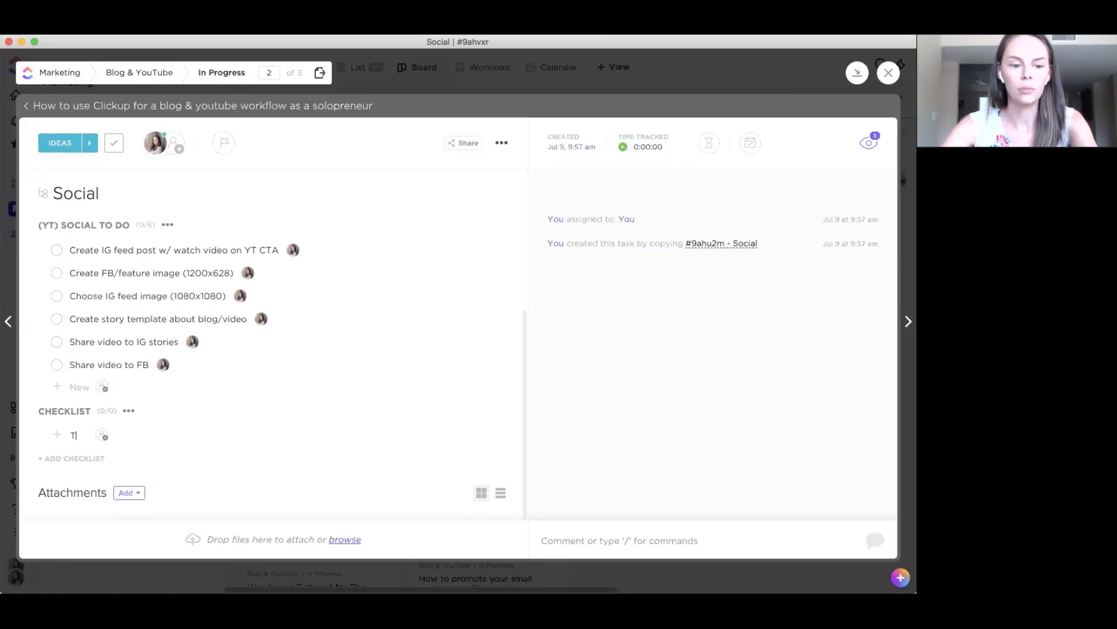
{"action": "type", "text": "Estest"}
{"action": "key", "text": "Return"}
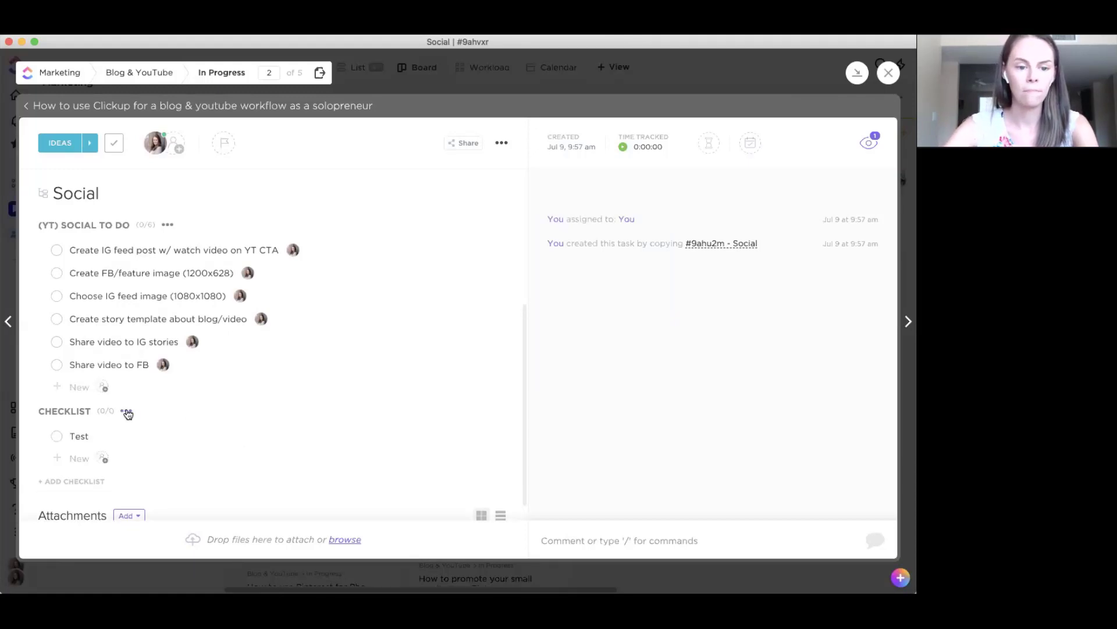
- Save that checklist as a new template named '(YT) Test'
{"action": "left_click", "coordinate": [127, 412]}
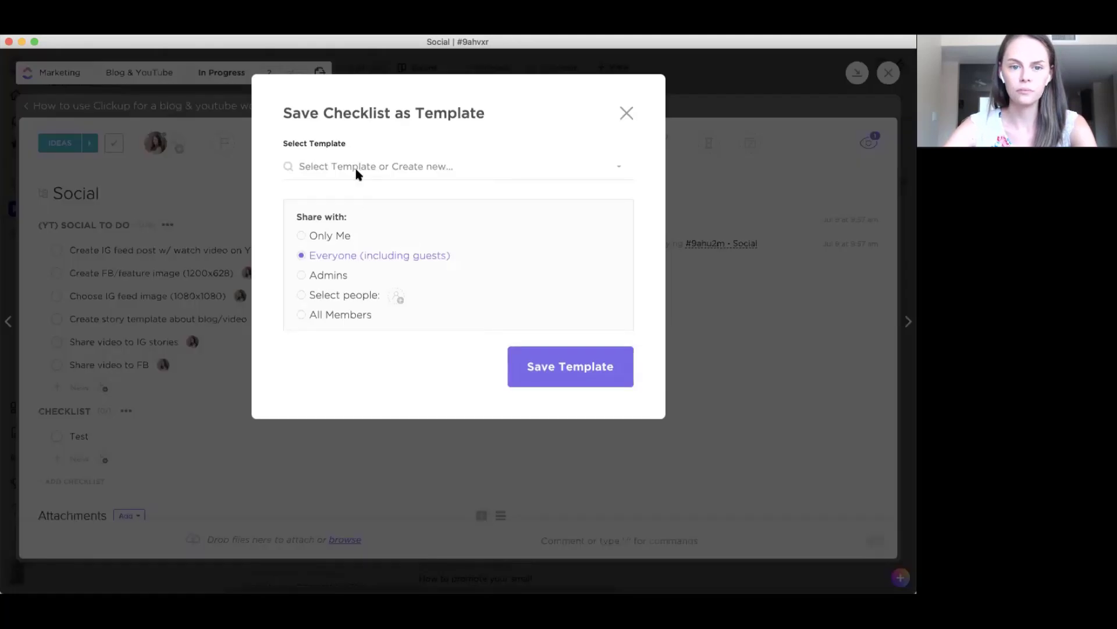
{"action": "left_click", "coordinate": [356, 173]}
{"action": "type", "text": "(YT"}
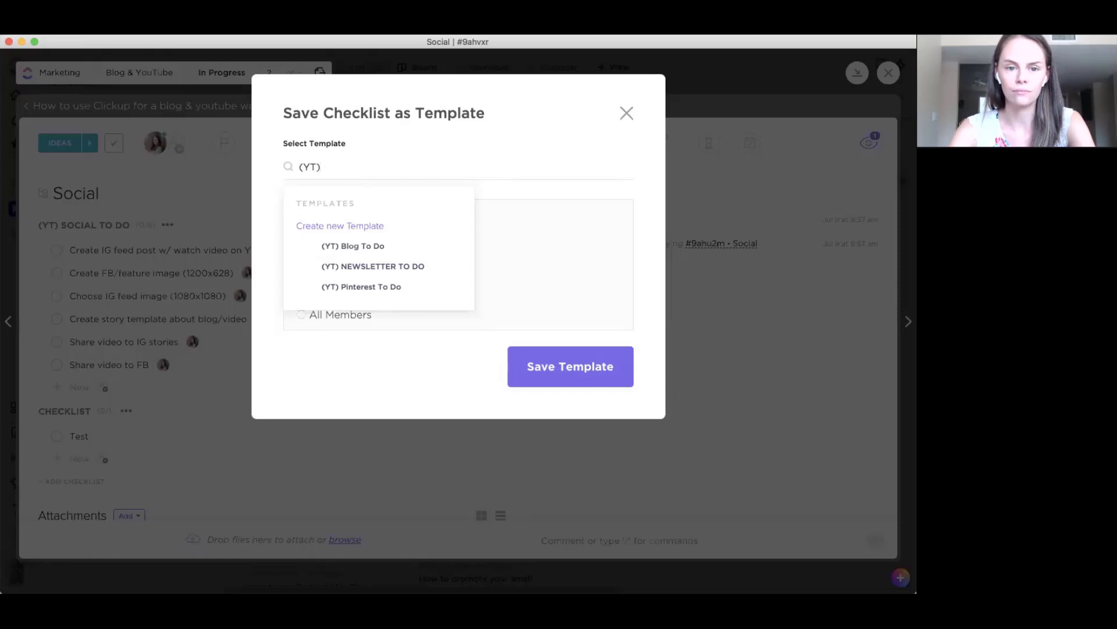
{"action": "type", "text": ") Test"}
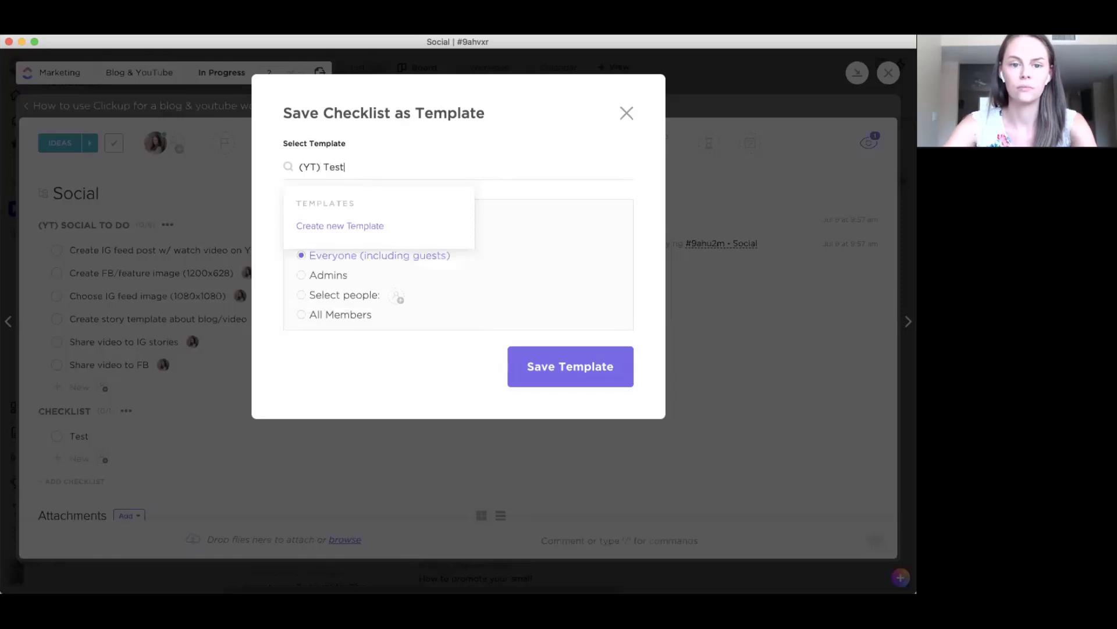
{"action": "left_click", "coordinate": [339, 225]}
{"action": "left_click", "coordinate": [564, 365]}
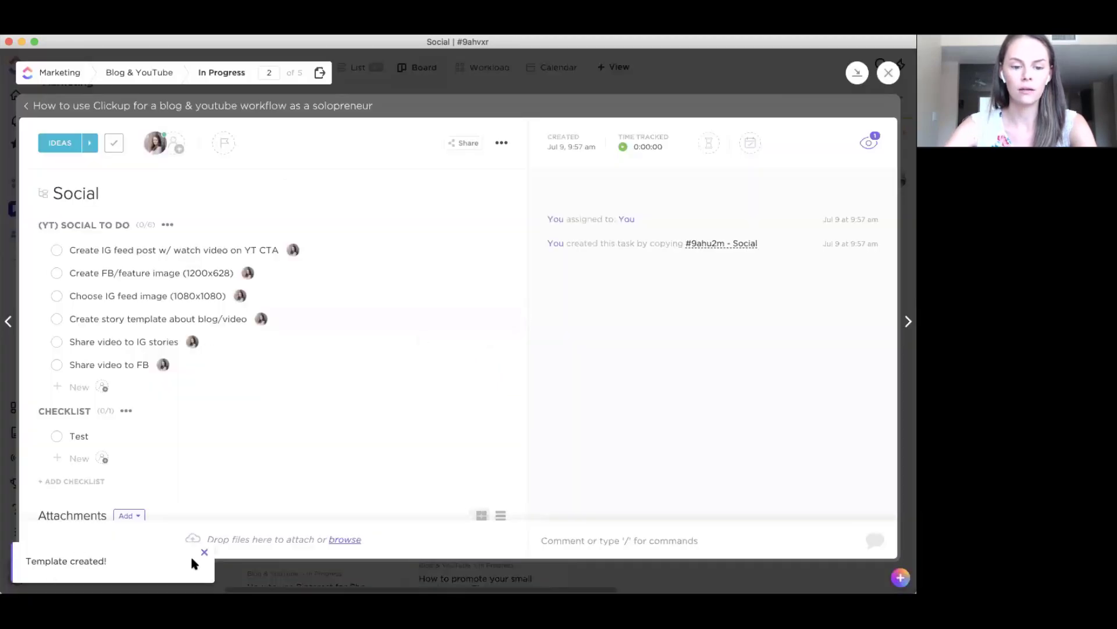
{"action": "left_click", "coordinate": [204, 552]}
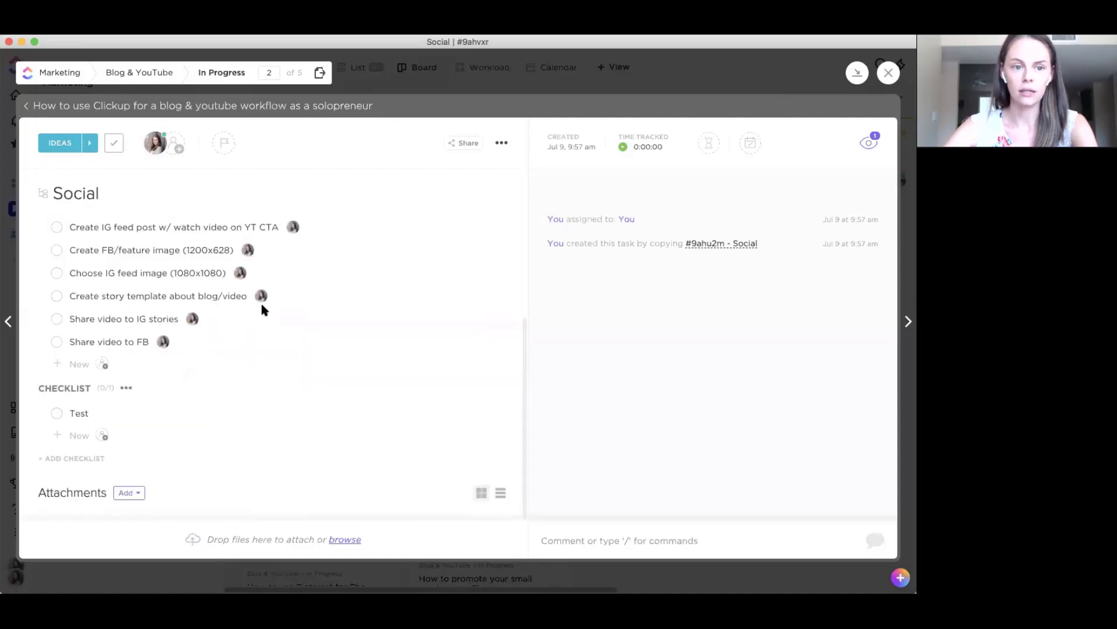
- Delete the Test checklist and confirm '(YT) Test' appears among the checklist templates
{"action": "left_click", "coordinate": [127, 388]}
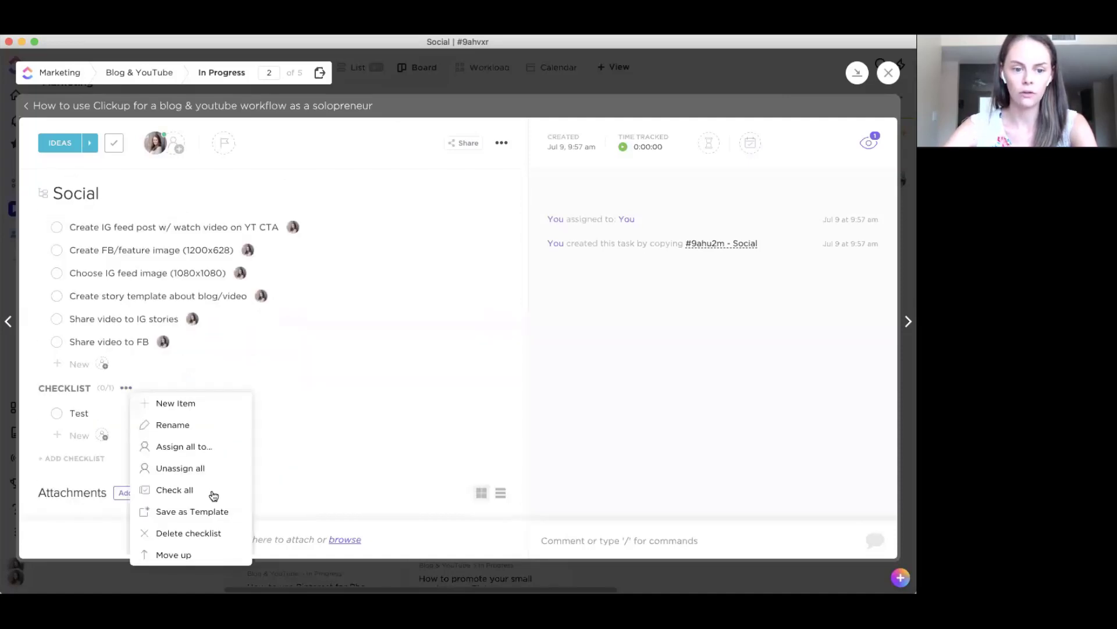
{"action": "left_click", "coordinate": [192, 533]}
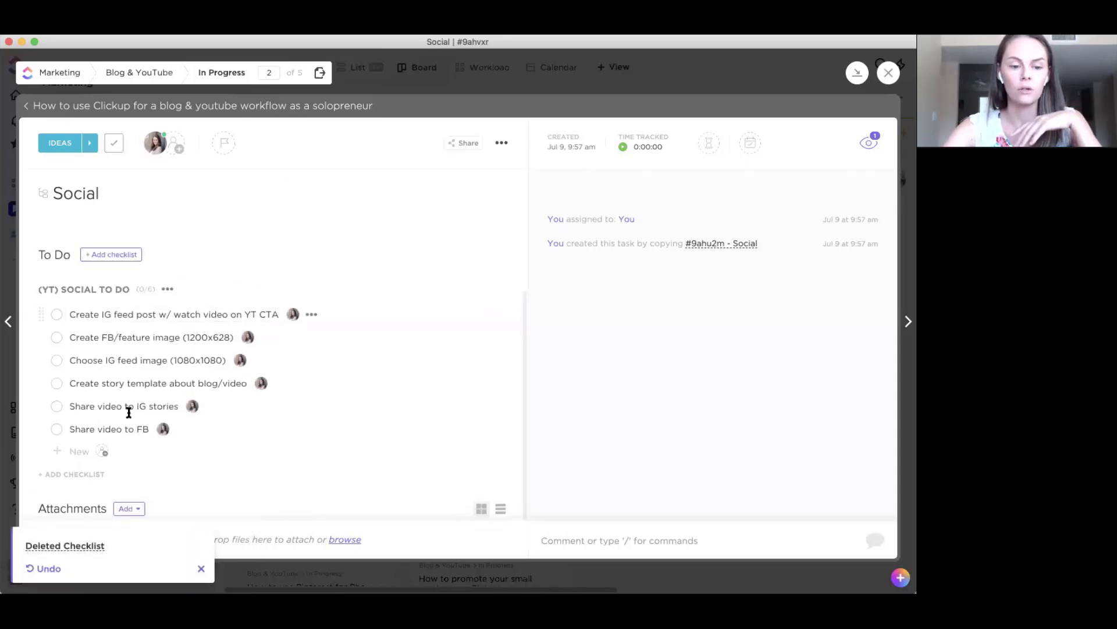
{"action": "left_click", "coordinate": [76, 478]}
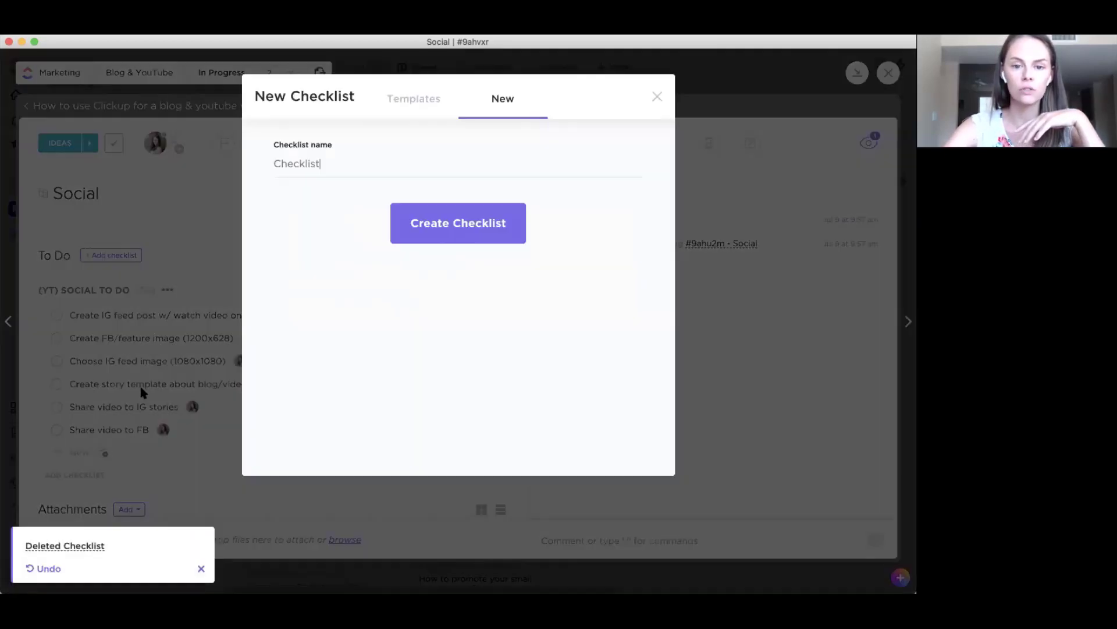
{"action": "left_click", "coordinate": [428, 104]}
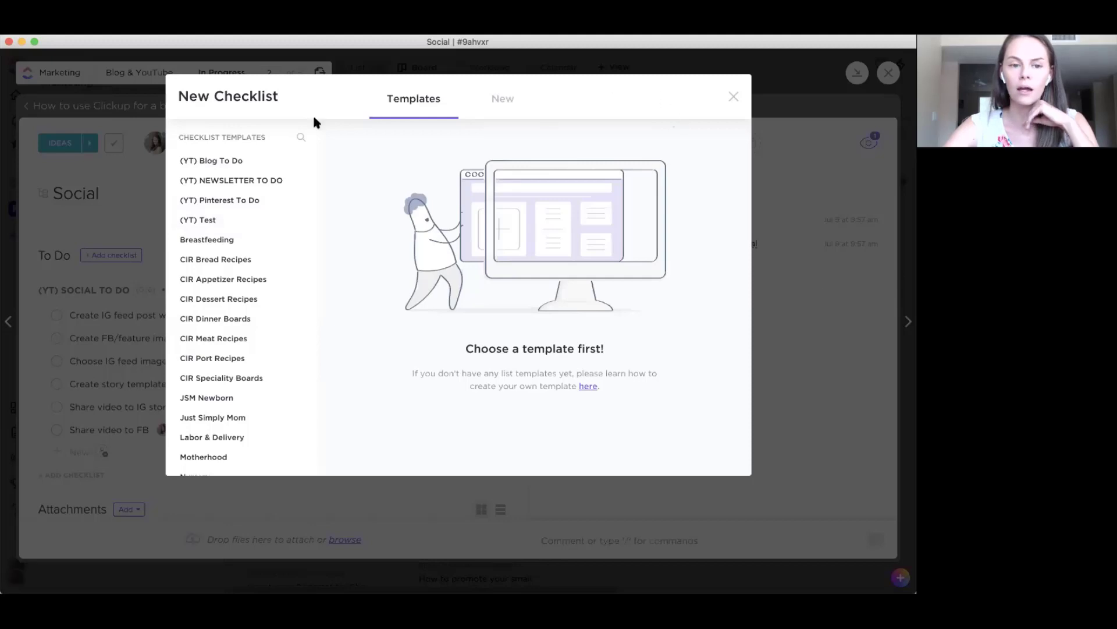
{"action": "key", "text": "Escape"}
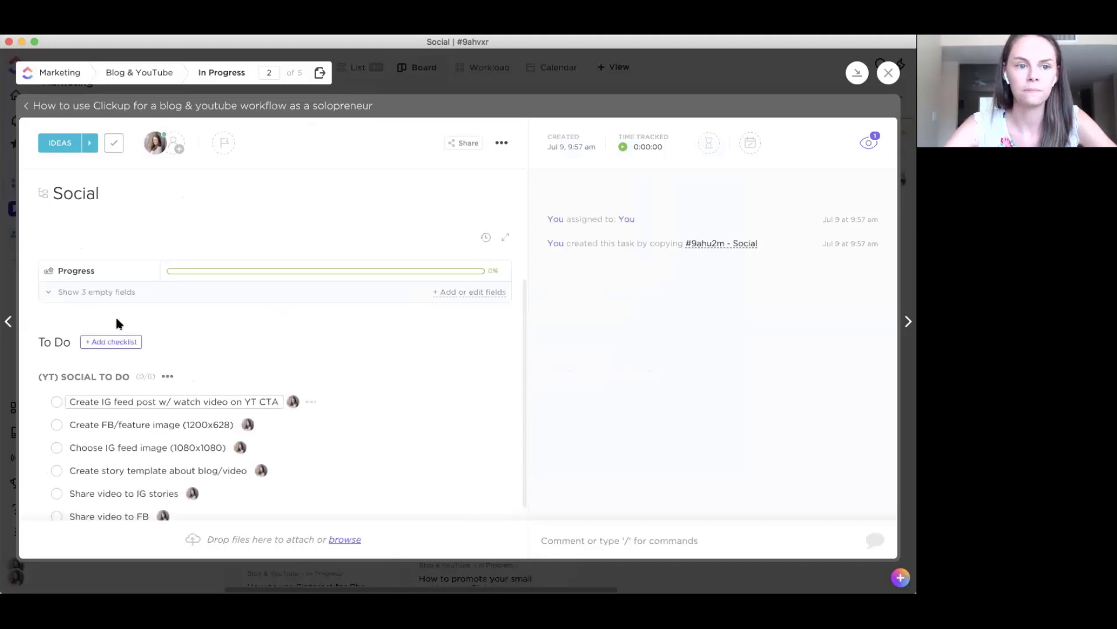
- Go up to the parent workflow task and review the Pinterest subtask's checklist
{"action": "left_click", "coordinate": [38, 106]}
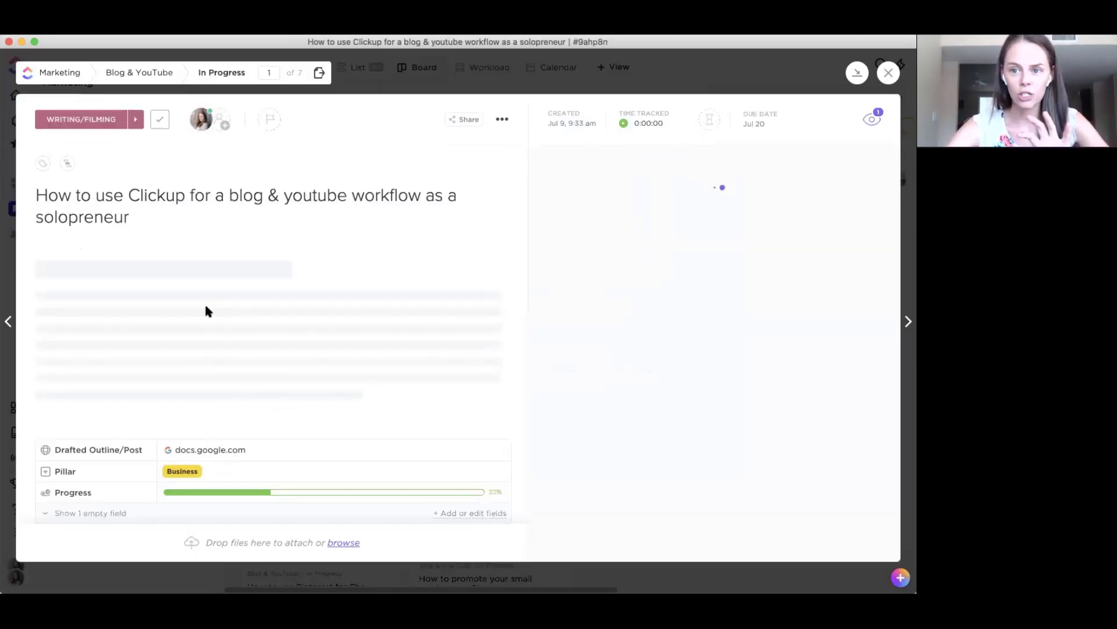
{"action": "scroll", "coordinate": [208, 311], "scroll_direction": "down", "scroll_amount": 5}
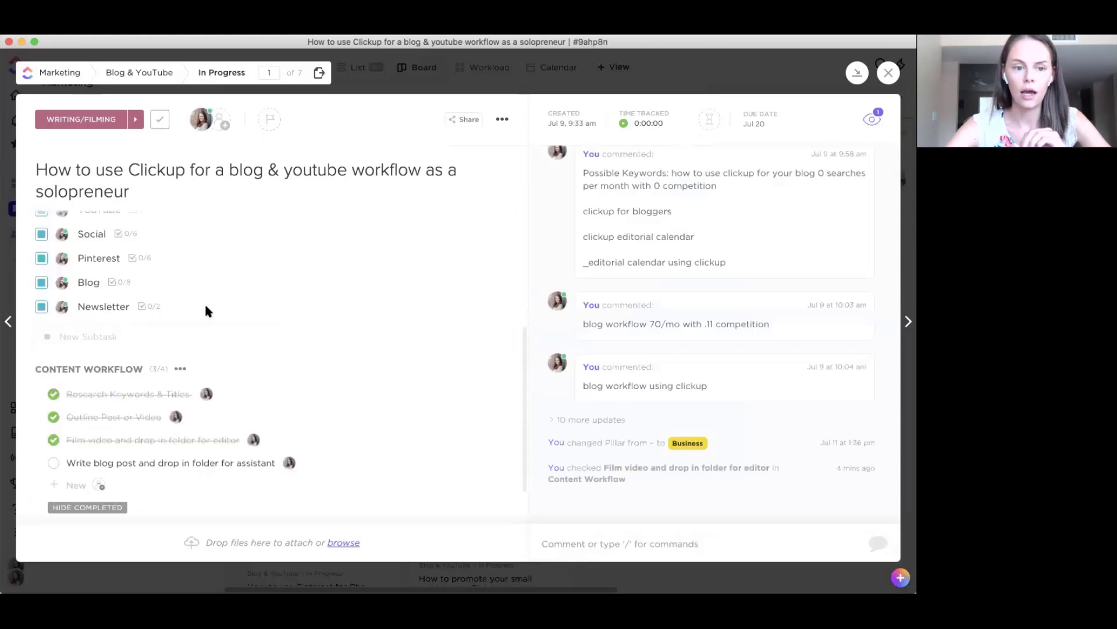
{"action": "scroll", "coordinate": [208, 311], "scroll_direction": "up", "scroll_amount": 2}
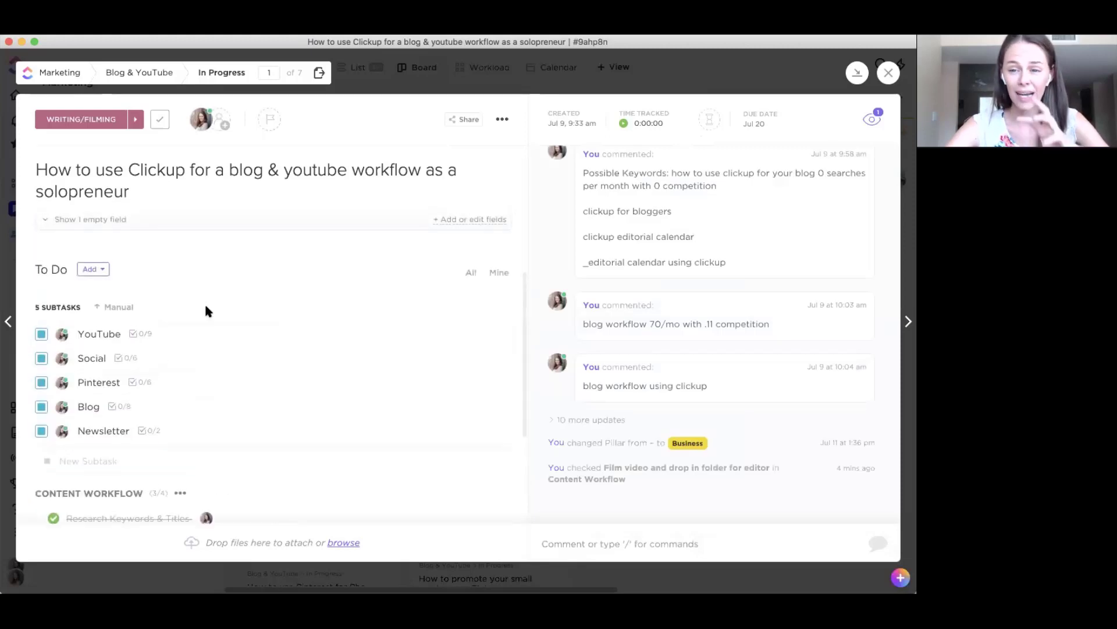
{"action": "scroll", "coordinate": [207, 309], "scroll_direction": "down", "scroll_amount": 2}
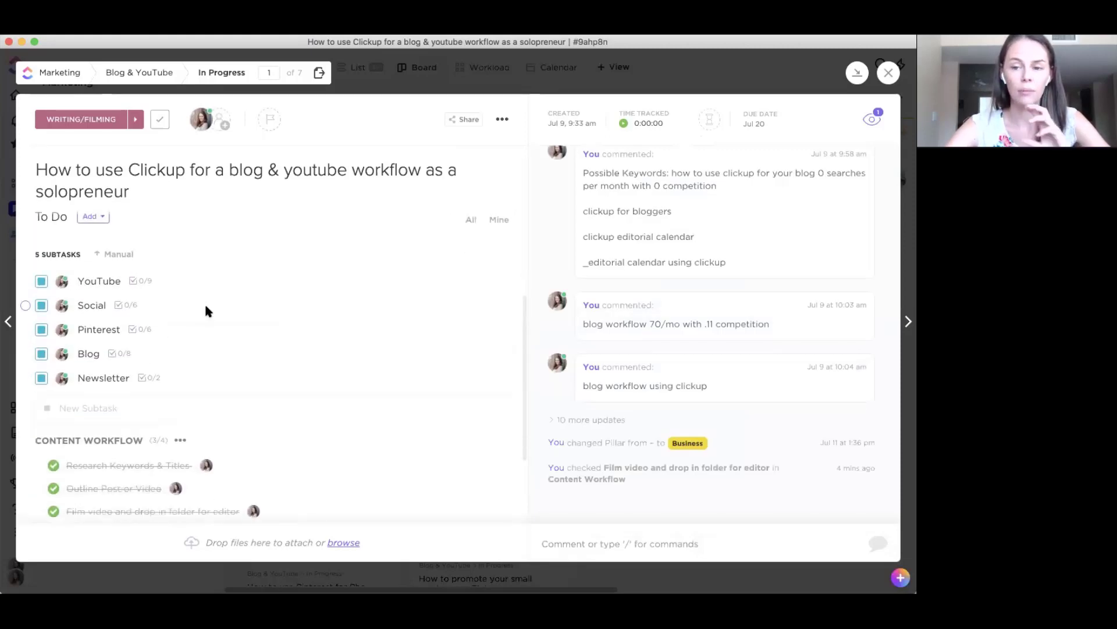
{"action": "left_click", "coordinate": [95, 330]}
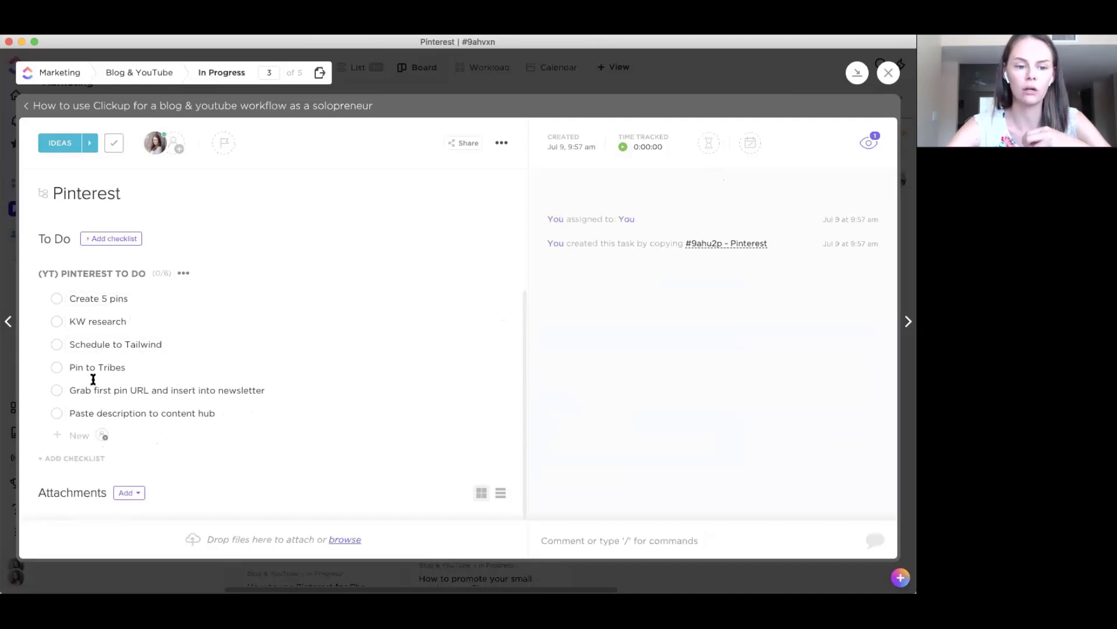
{"action": "left_click", "coordinate": [38, 106]}
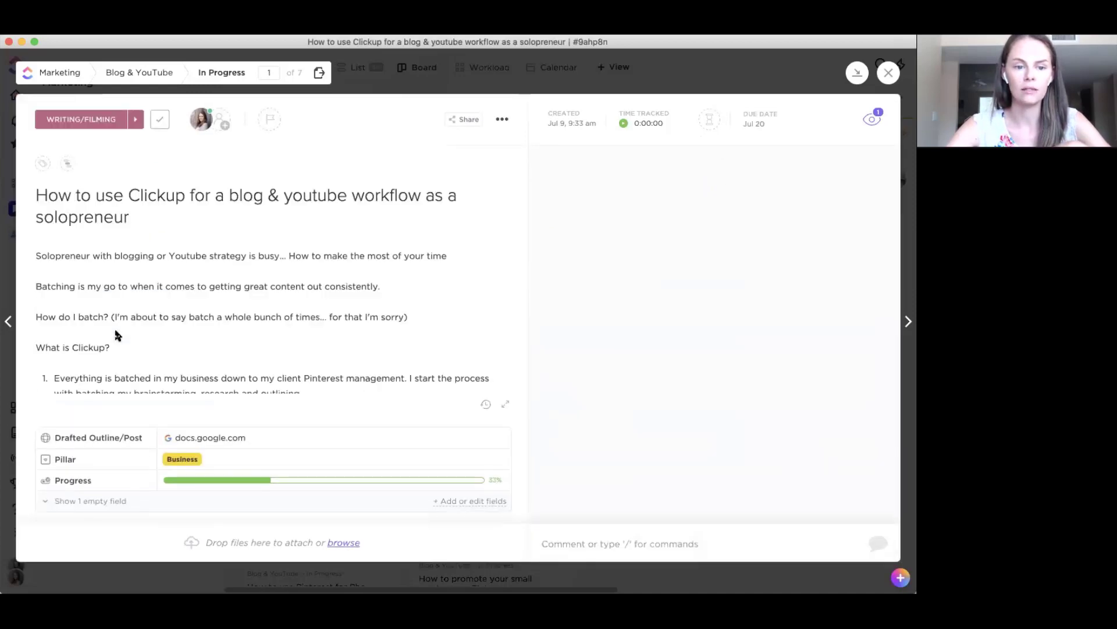
- Review the Blog and Newsletter subtasks, ending back on the parent workflow task
{"action": "scroll", "coordinate": [116, 334], "scroll_direction": "down", "scroll_amount": 10}
{"action": "left_click", "coordinate": [87, 332]}
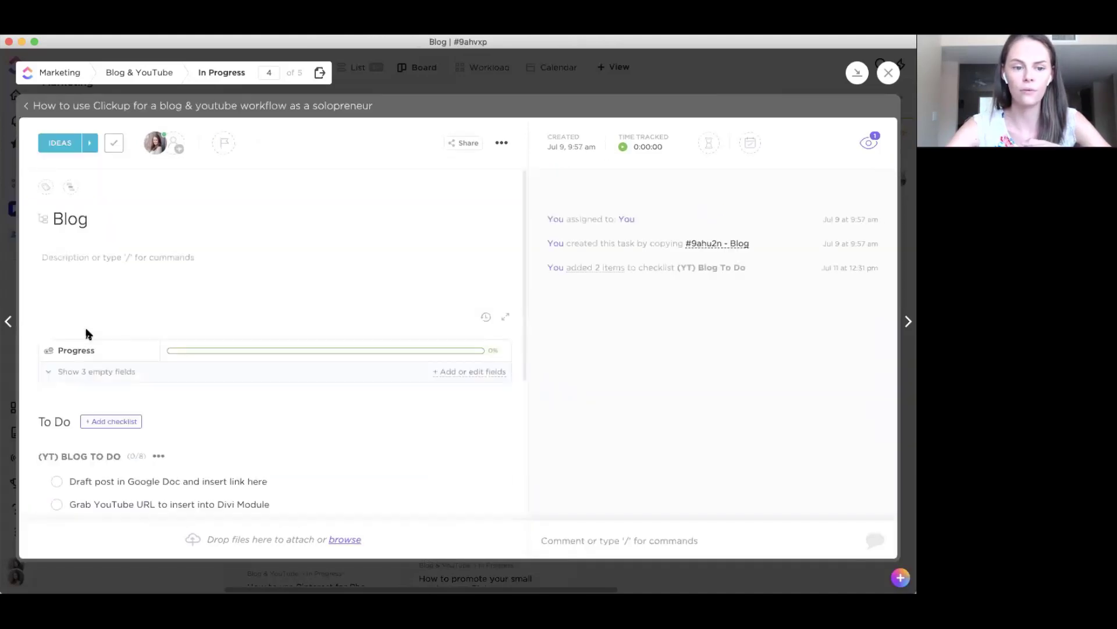
{"action": "scroll", "coordinate": [161, 326], "scroll_direction": "down", "scroll_amount": 5}
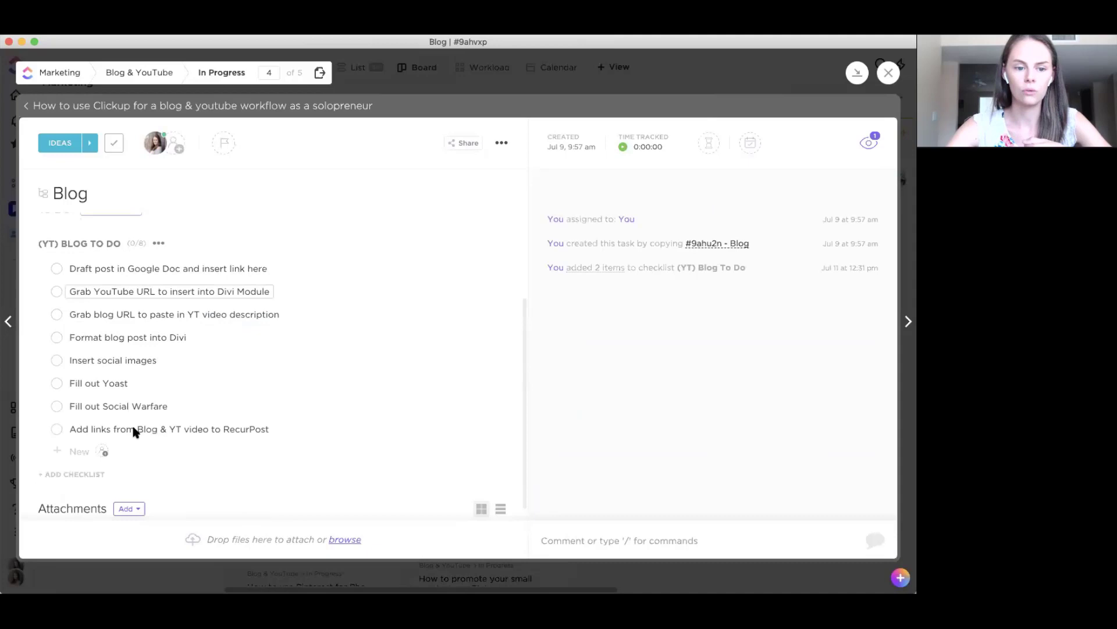
{"action": "left_click", "coordinate": [32, 105]}
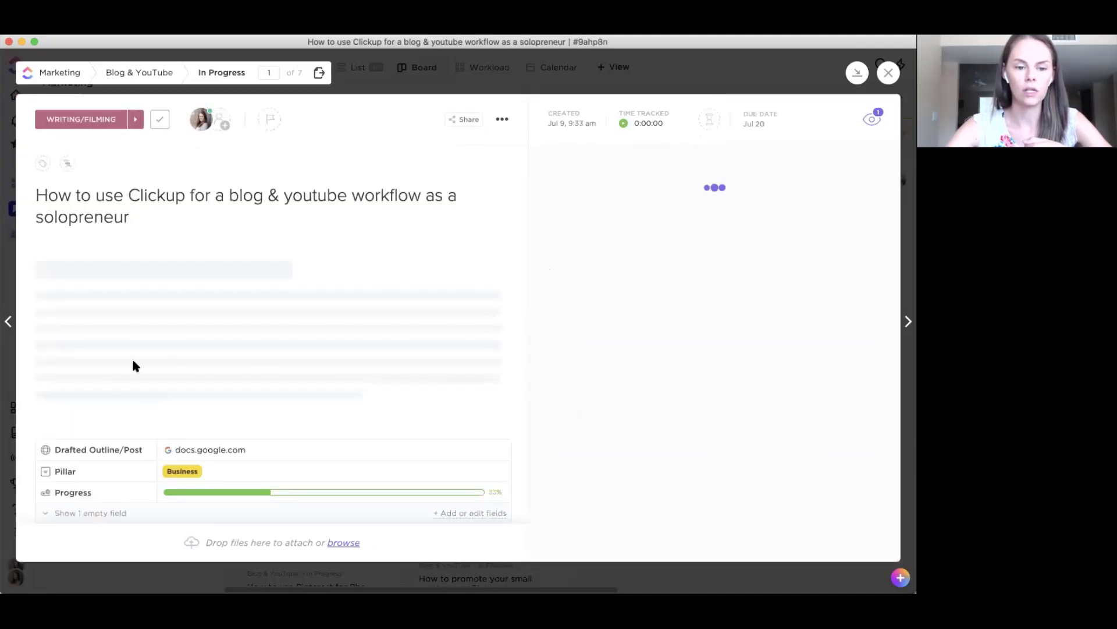
{"action": "scroll", "coordinate": [133, 366], "scroll_direction": "down", "scroll_amount": 4}
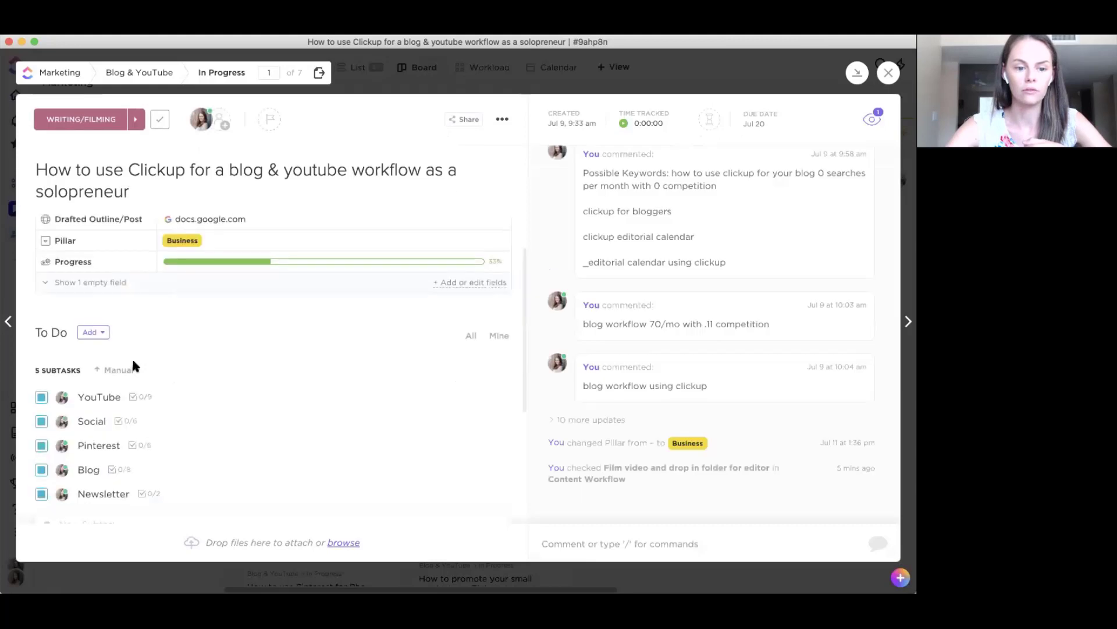
{"action": "scroll", "coordinate": [134, 361], "scroll_direction": "down", "scroll_amount": 4}
{"action": "left_click", "coordinate": [93, 241]}
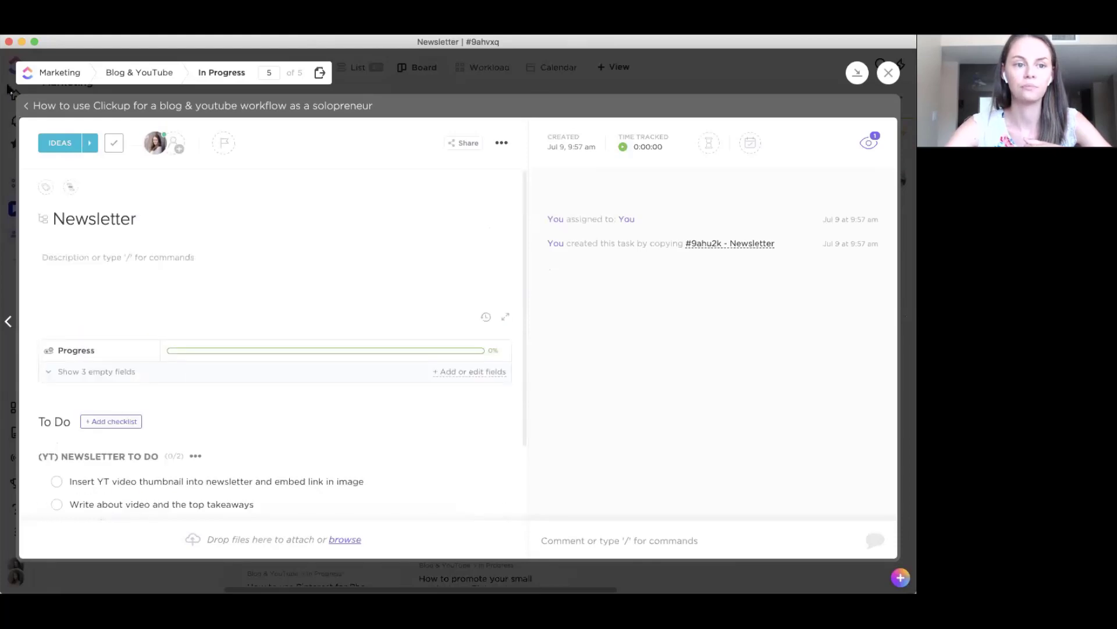
{"action": "left_click", "coordinate": [34, 104]}
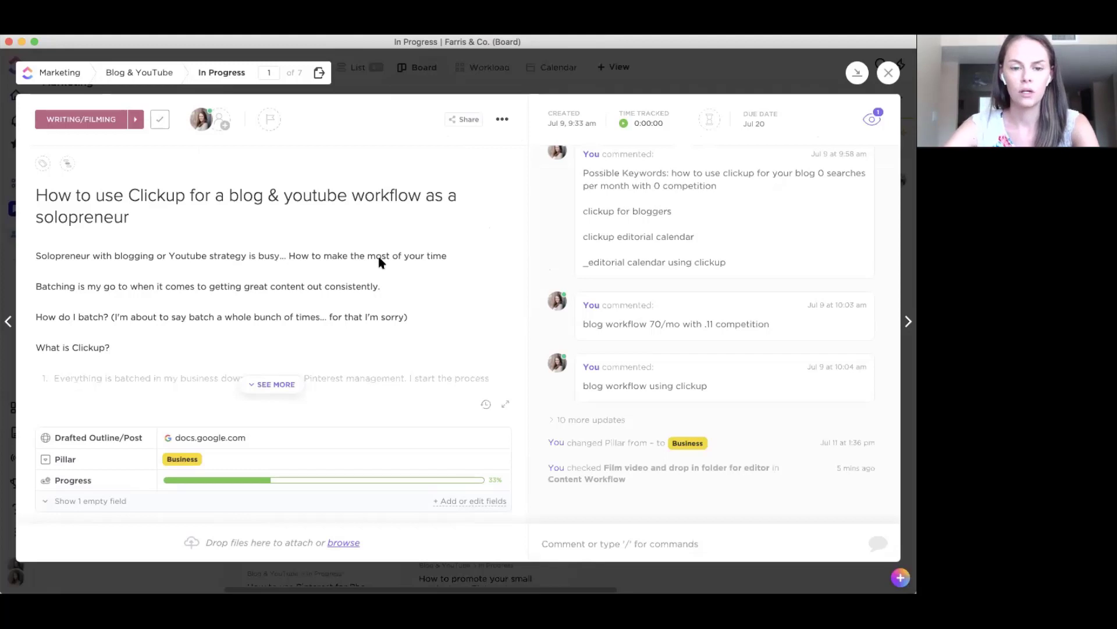
- Close the workflow task and open the Test task in the Ideas column
{"action": "key", "text": "Escape"}
{"action": "scroll", "coordinate": [492, 361], "scroll_direction": "down", "scroll_amount": 5}
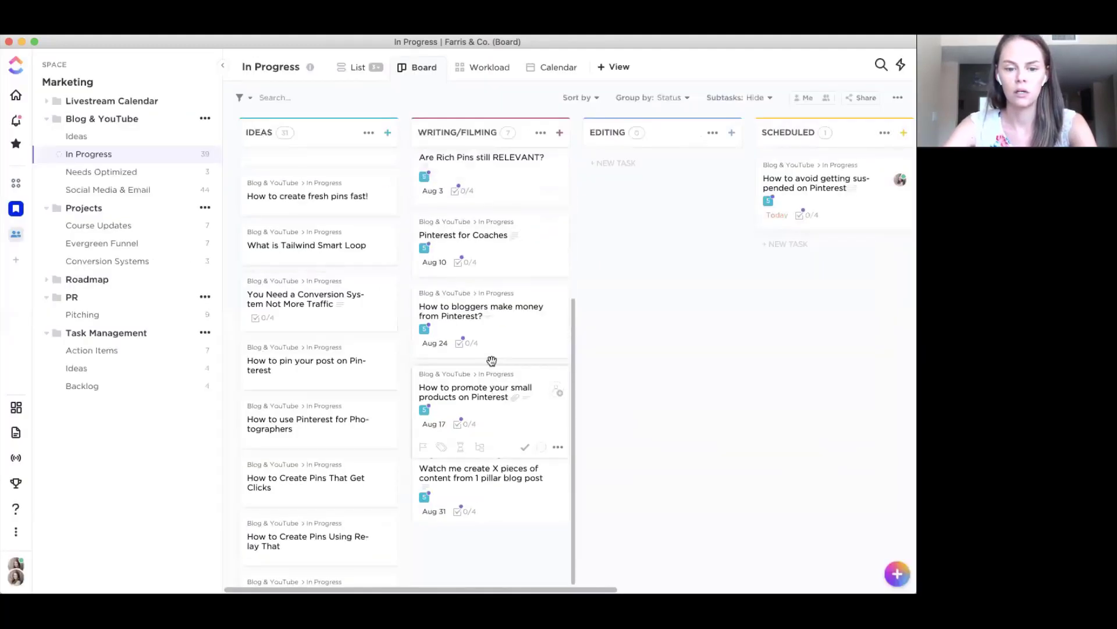
{"action": "scroll", "coordinate": [491, 361], "scroll_direction": "up", "scroll_amount": 5}
{"action": "scroll", "coordinate": [317, 442], "scroll_direction": "down", "scroll_amount": 10}
{"action": "left_click", "coordinate": [308, 480]}
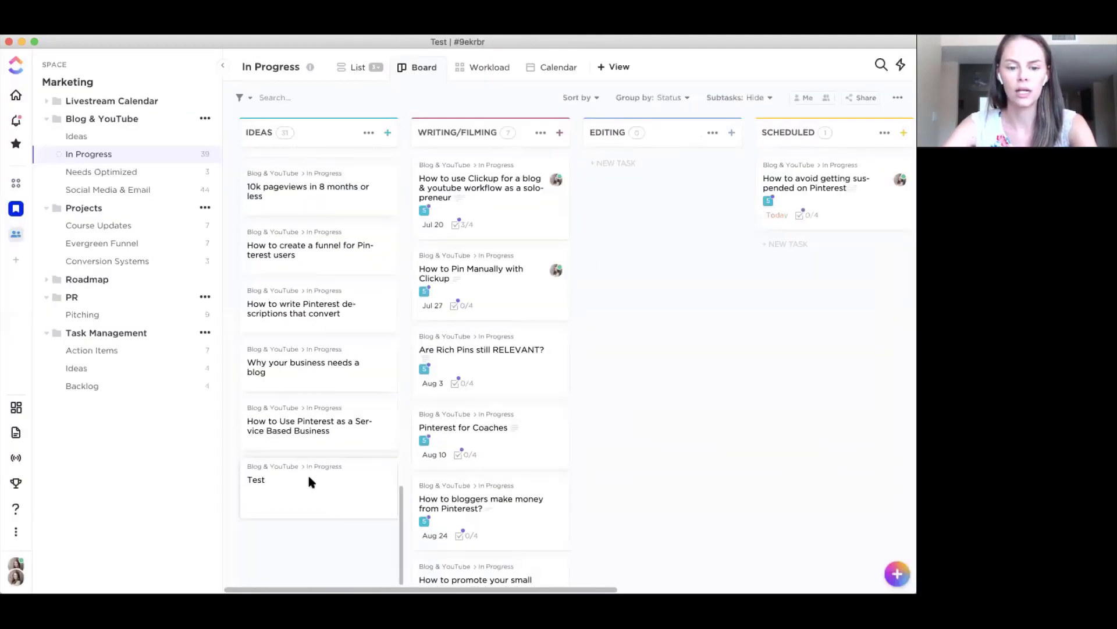
- Apply the New Blog/YT Video Workflow template to the Test task, adding five subtasks
{"action": "left_click", "coordinate": [502, 119]}
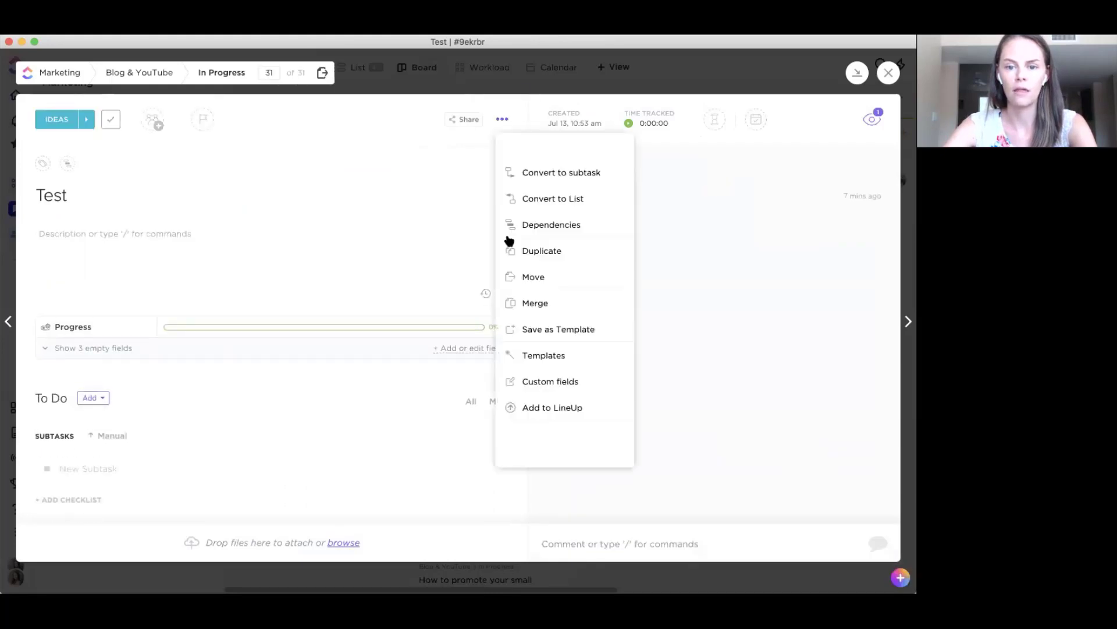
{"action": "left_click", "coordinate": [571, 354]}
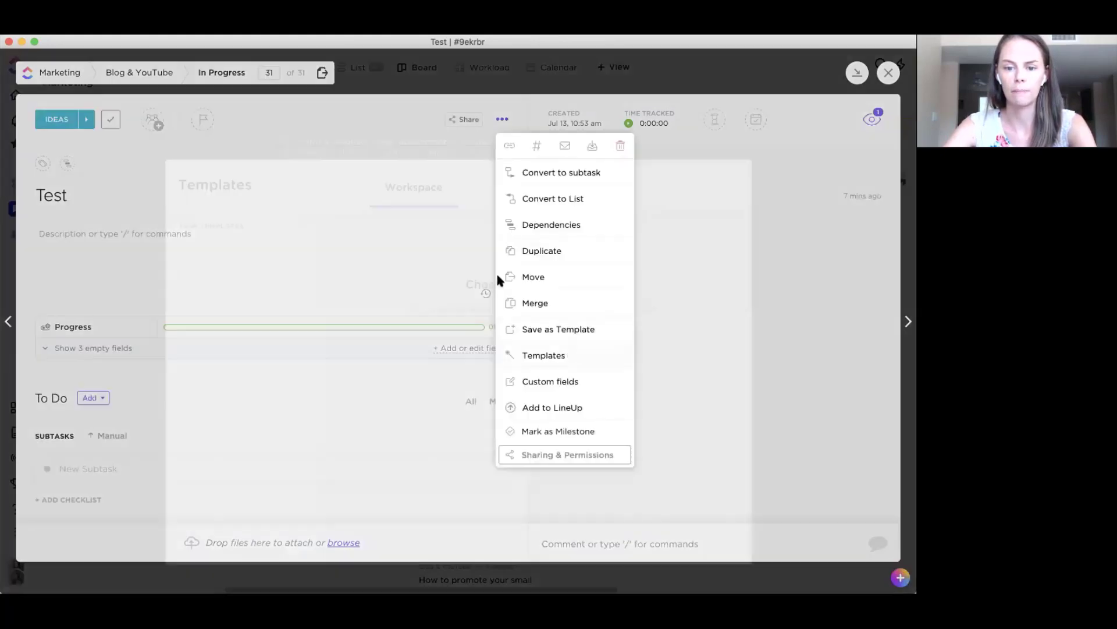
{"action": "mouse_move", "coordinate": [249, 236]}
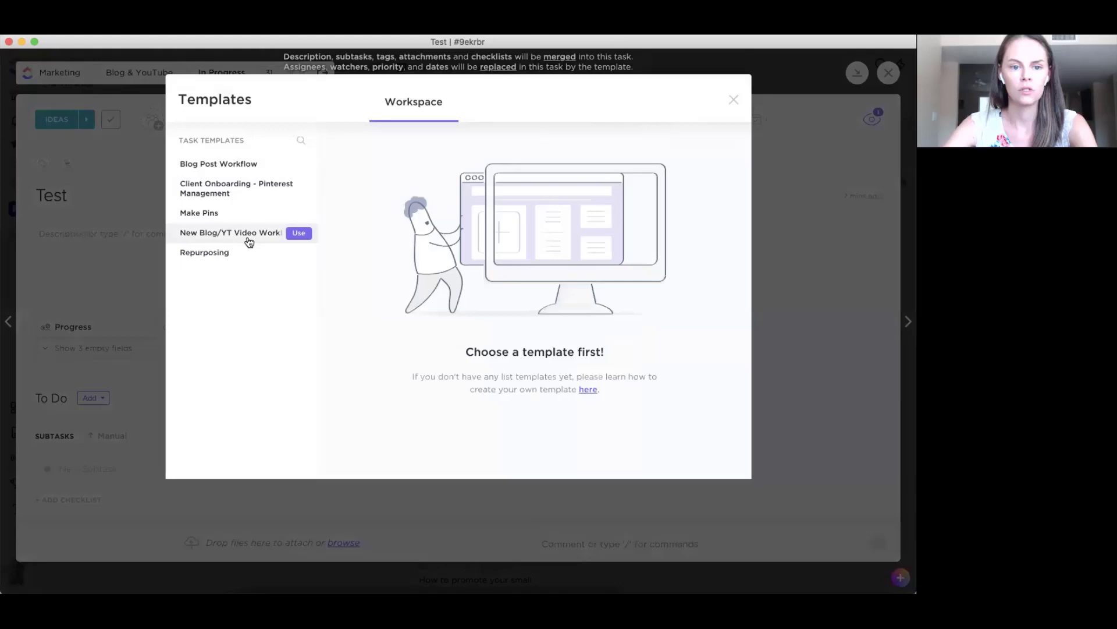
{"action": "left_click", "coordinate": [297, 234]}
{"action": "left_click", "coordinate": [699, 454]}
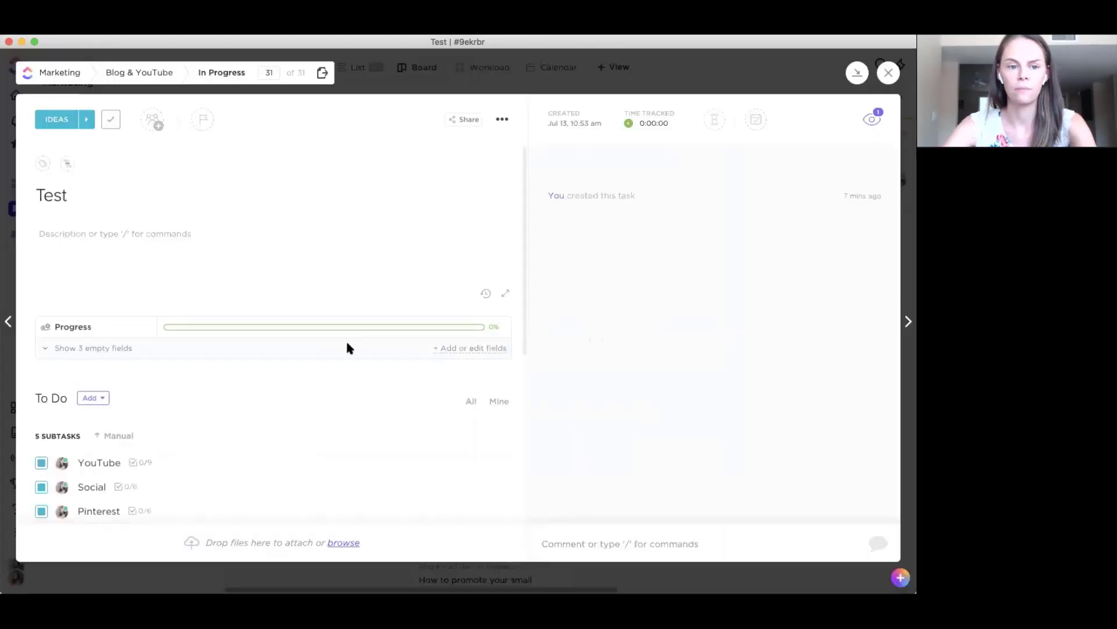
{"action": "scroll", "coordinate": [348, 348], "scroll_direction": "down", "scroll_amount": 5}
{"action": "scroll", "coordinate": [326, 348], "scroll_direction": "up", "scroll_amount": 5}
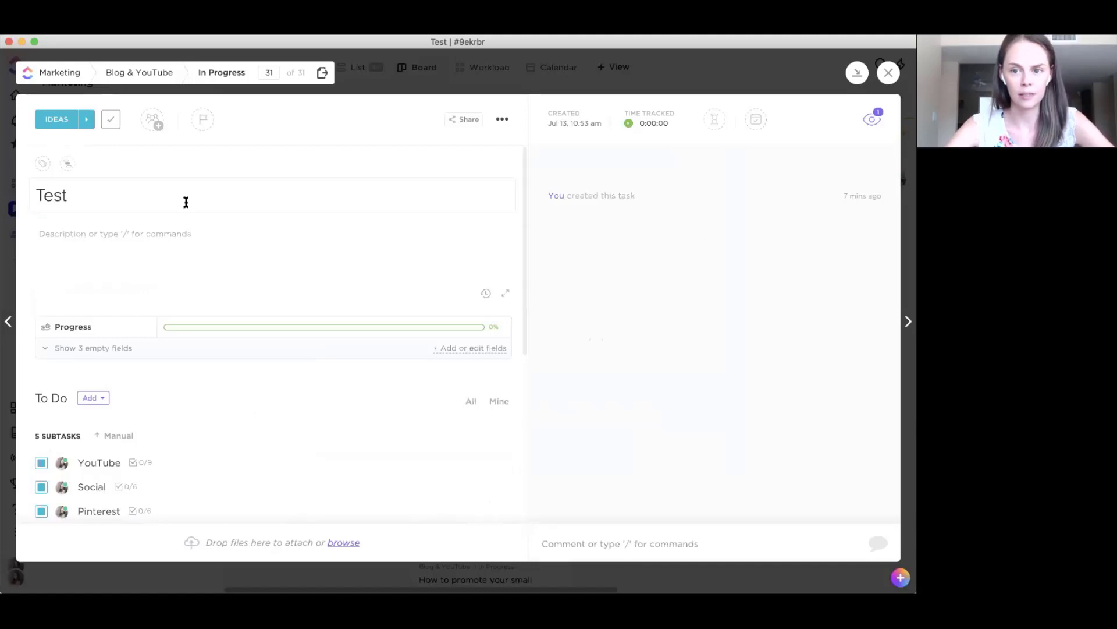
{"action": "scroll", "coordinate": [222, 351], "scroll_direction": "down", "scroll_amount": 4}
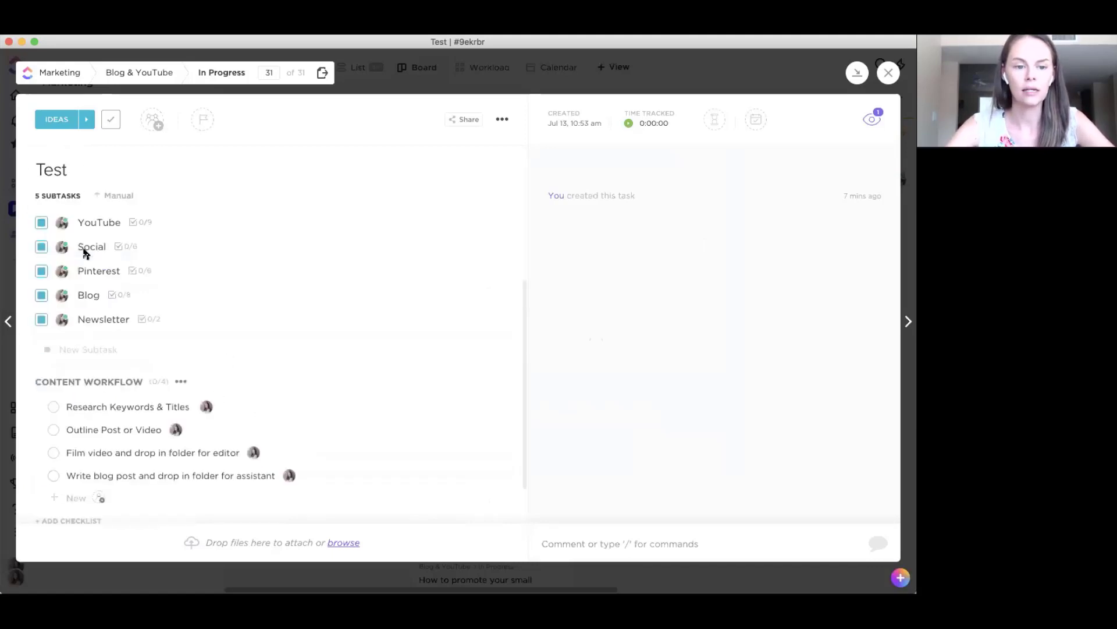
{"action": "scroll", "coordinate": [187, 309], "scroll_direction": "down", "scroll_amount": 2}
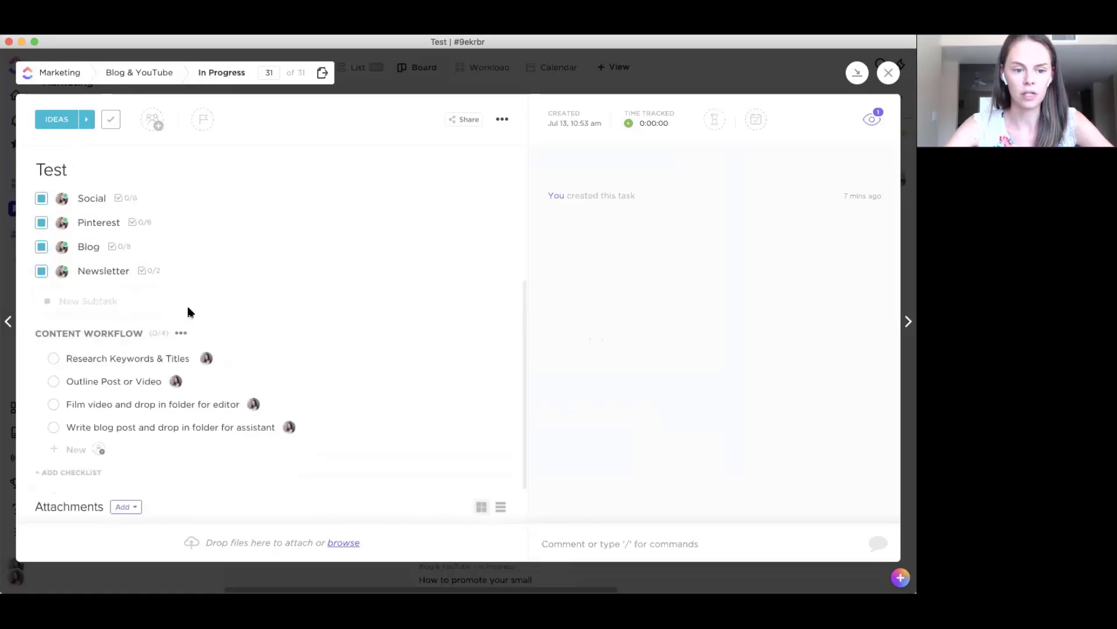
{"action": "scroll", "coordinate": [283, 303], "scroll_direction": "up", "scroll_amount": 5}
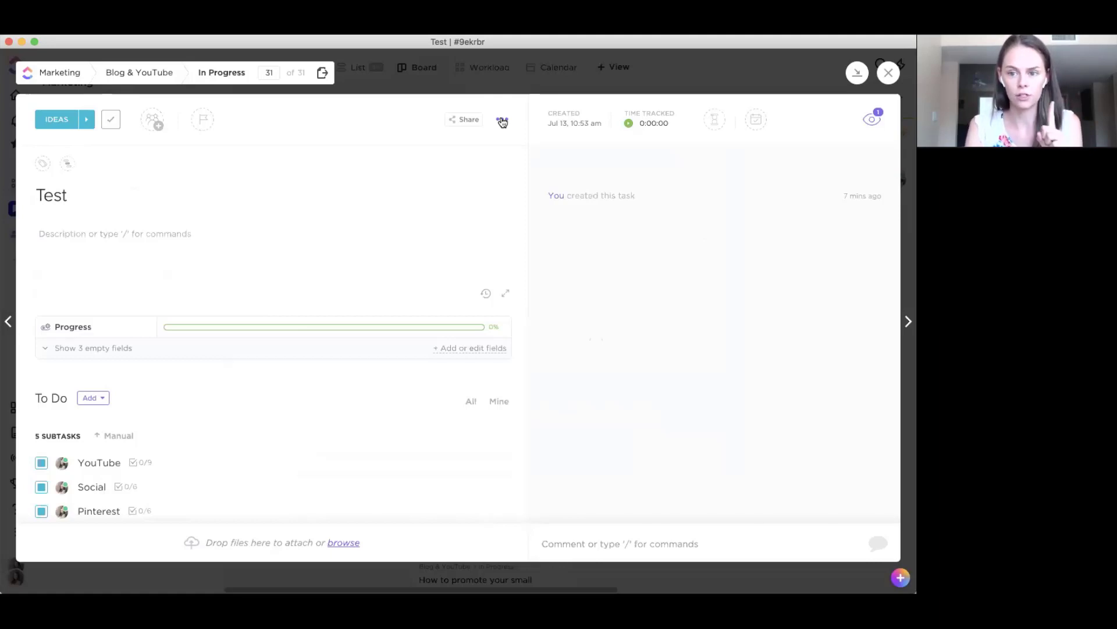
{"action": "scroll", "coordinate": [177, 242], "scroll_direction": "down", "scroll_amount": 5}
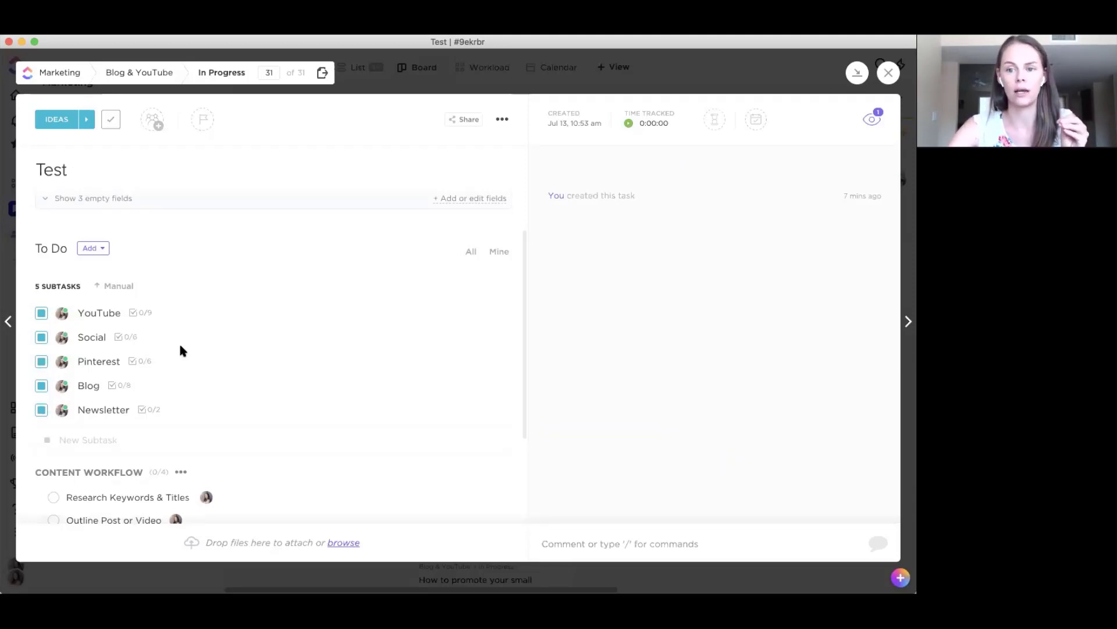
- Start saving the Test task as a template and browse the existing template names
{"action": "left_click", "coordinate": [502, 119]}
{"action": "left_click", "coordinate": [567, 330]}
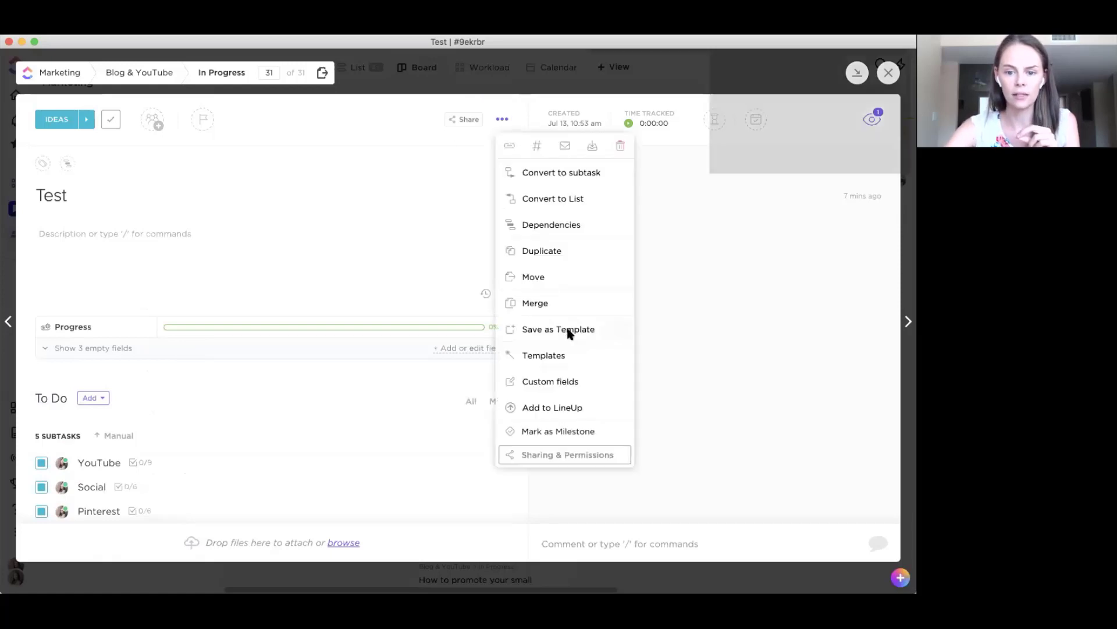
{"action": "left_click", "coordinate": [395, 169]}
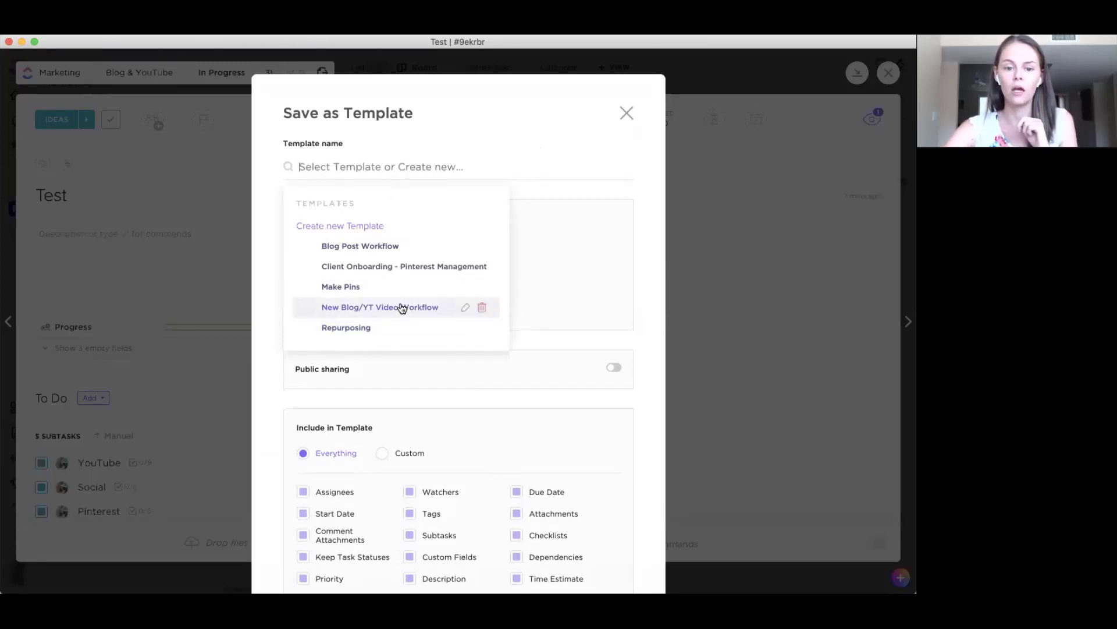
{"action": "left_click", "coordinate": [402, 307]}
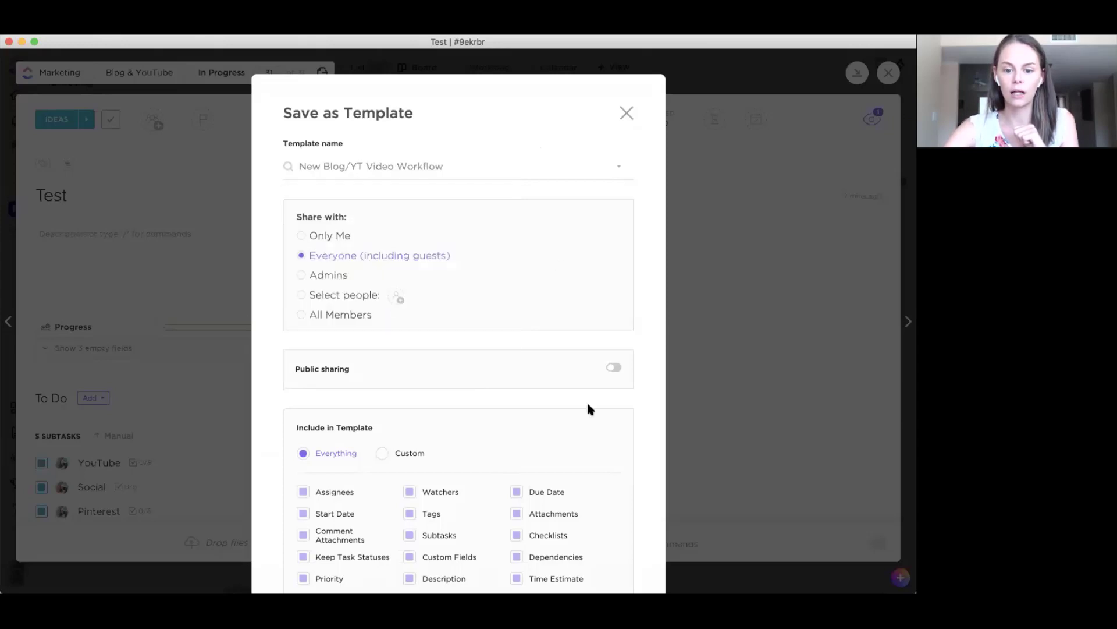
{"action": "scroll", "coordinate": [588, 406], "scroll_direction": "down", "scroll_amount": 2}
{"action": "scroll", "coordinate": [609, 210], "scroll_direction": "up", "scroll_amount": 2}
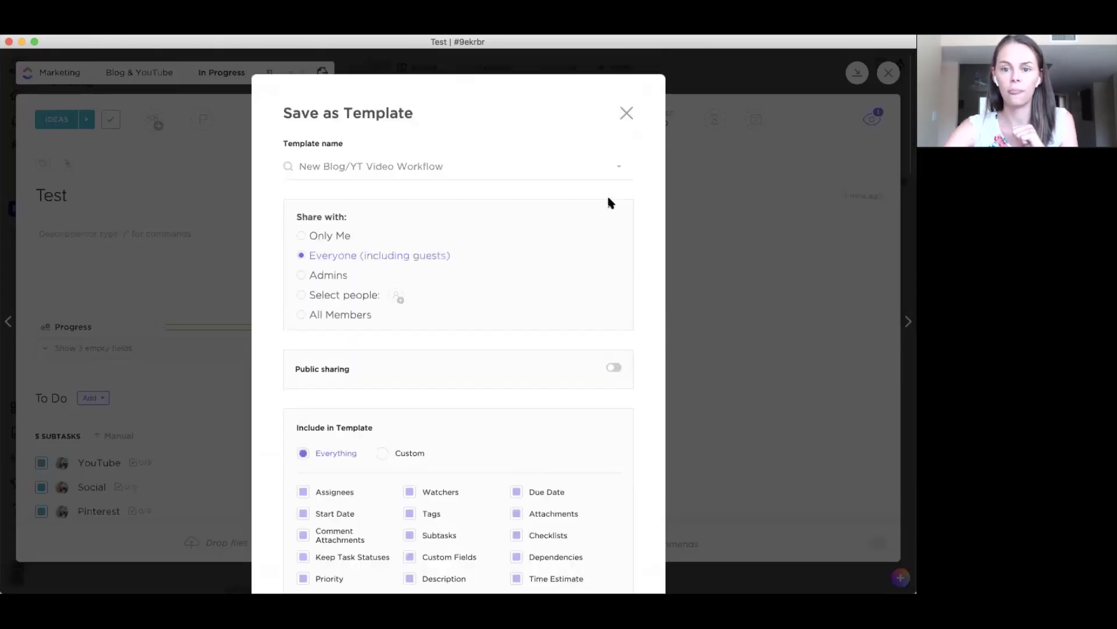
- Create and save a new task template named 'Test Template'
{"action": "left_click", "coordinate": [372, 167]}
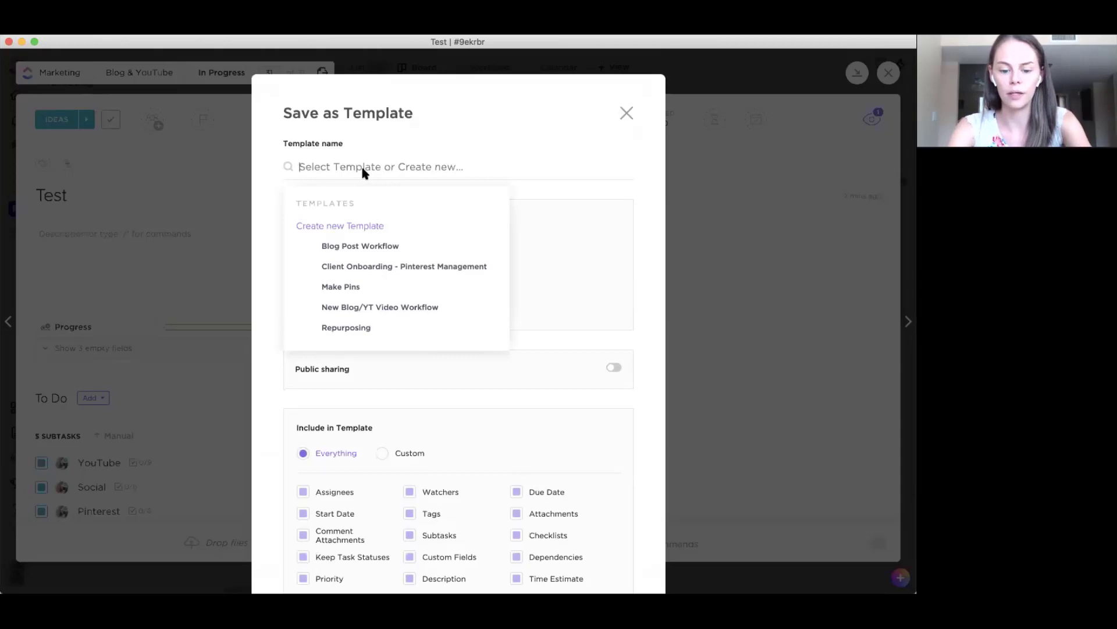
{"action": "type", "text": "Test"}
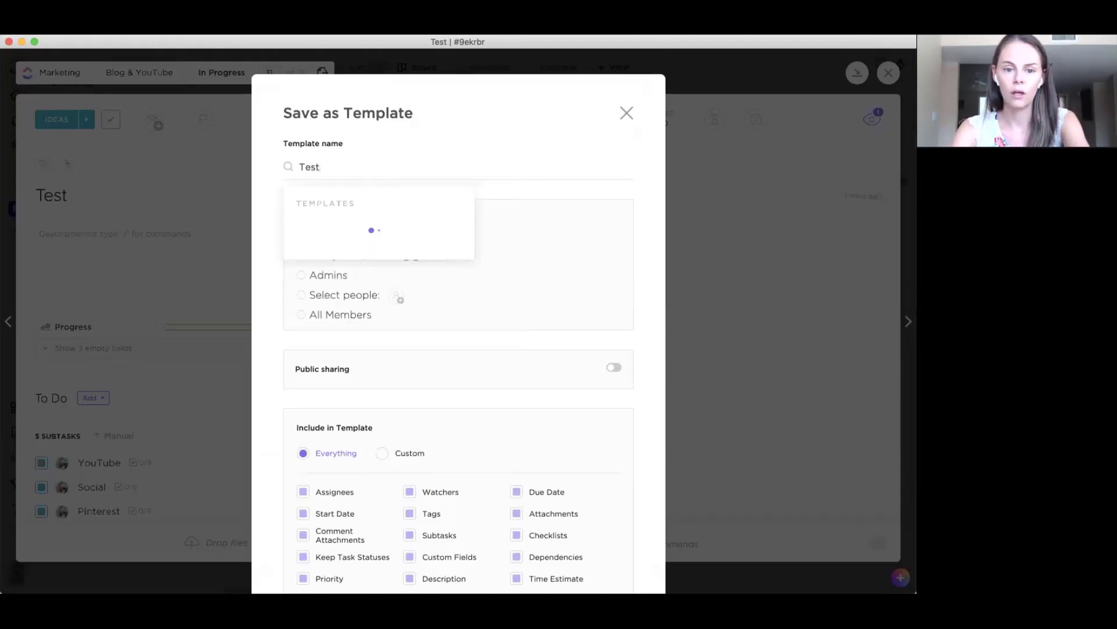
{"action": "type", "text": " Template"}
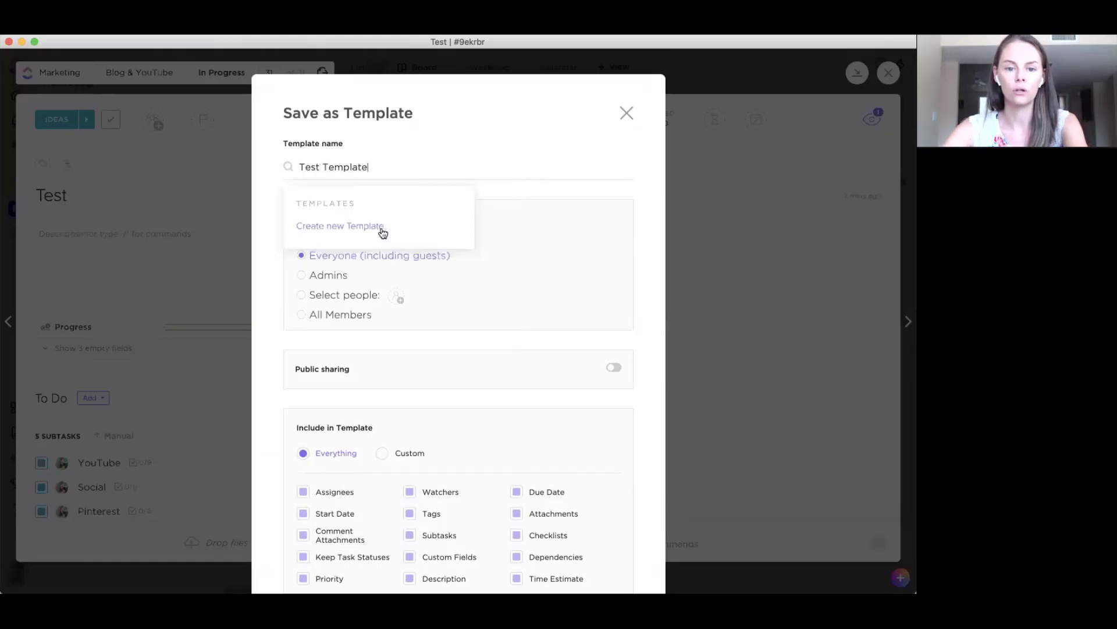
{"action": "left_click", "coordinate": [344, 226]}
{"action": "scroll", "coordinate": [552, 407], "scroll_direction": "down", "scroll_amount": 3}
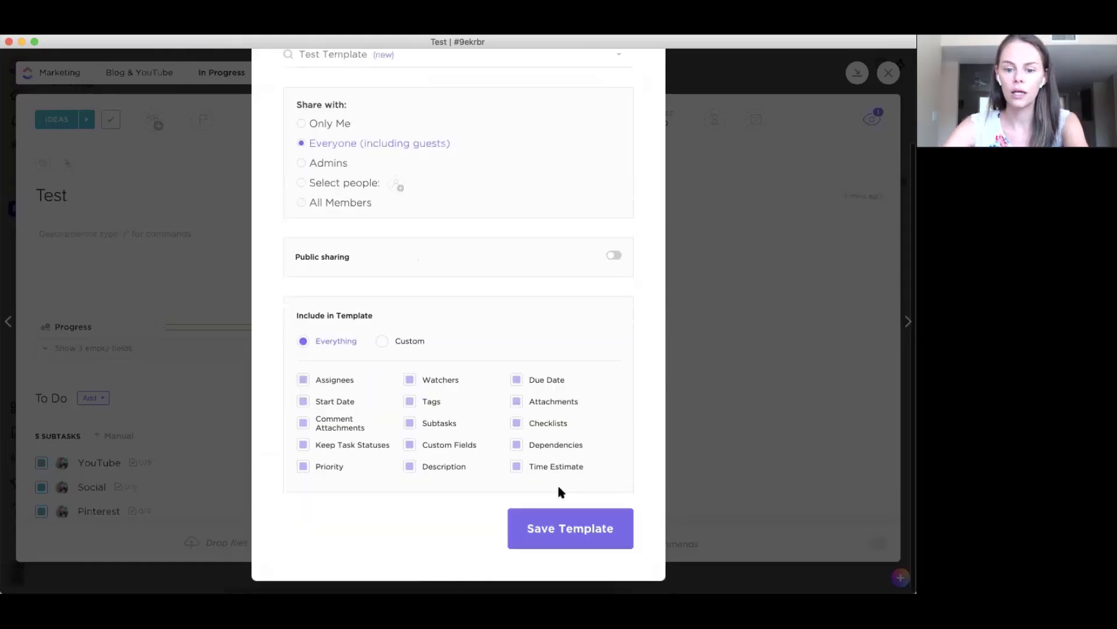
{"action": "left_click", "coordinate": [538, 526]}
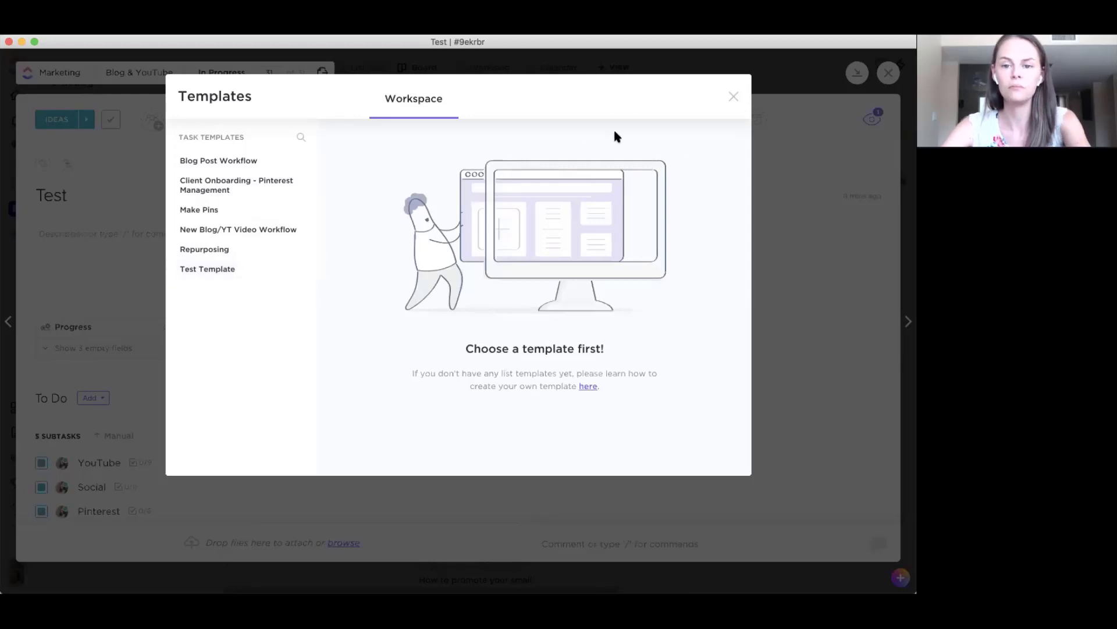
{"action": "key", "text": "Escape"}
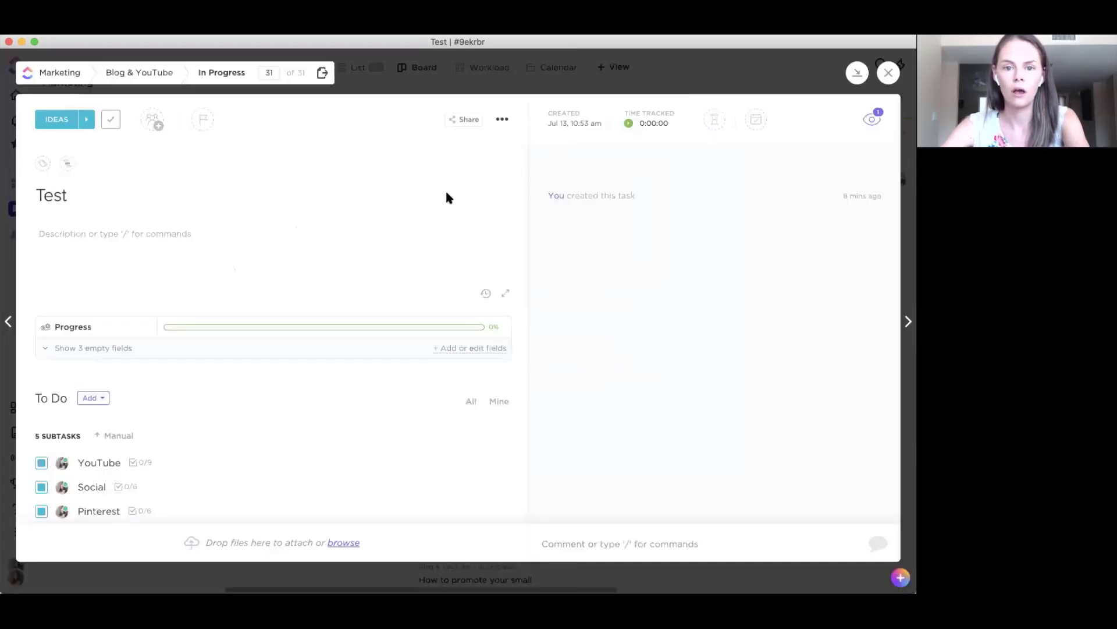
- Close the task, put In Progress in List view, and browse automation recipes down to Creation
{"action": "left_click", "coordinate": [550, 92]}
{"action": "left_click", "coordinate": [359, 68]}
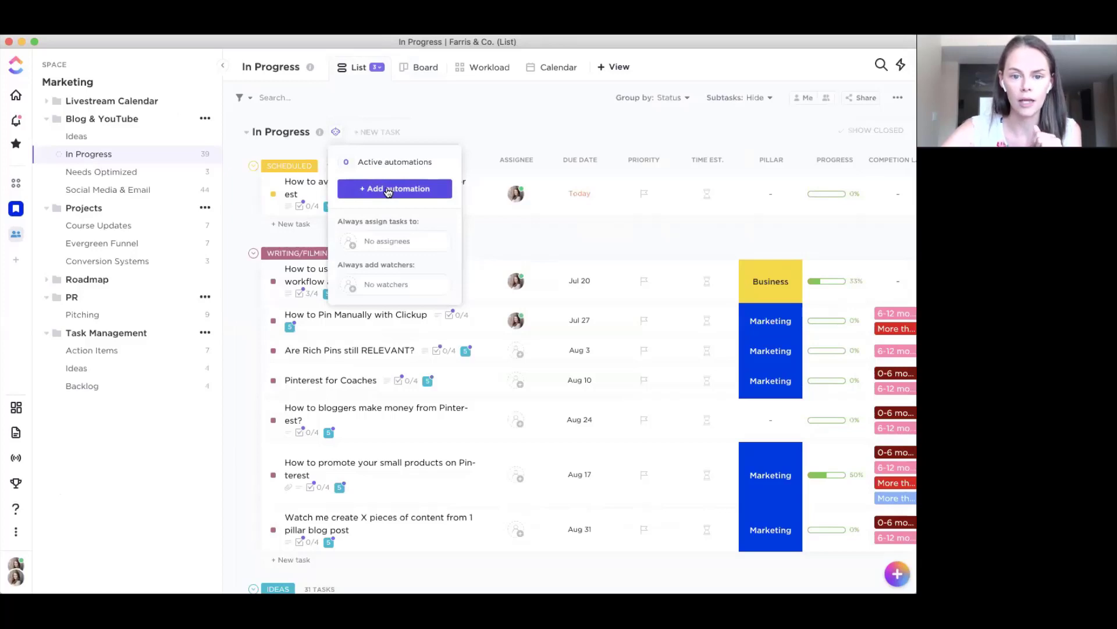
{"action": "left_click", "coordinate": [389, 191]}
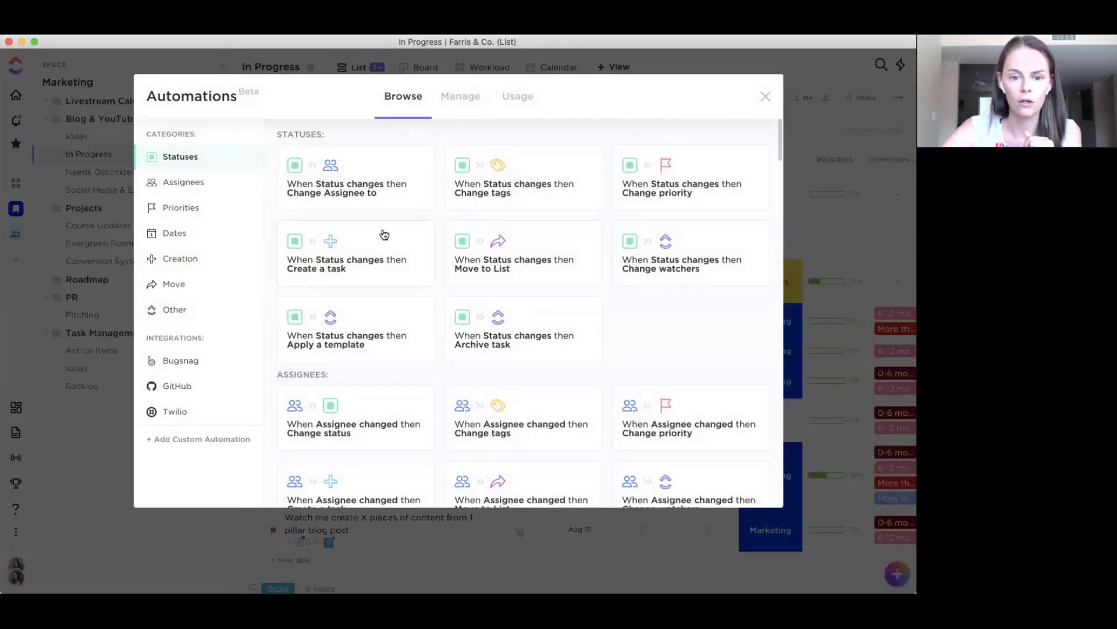
{"action": "scroll", "coordinate": [383, 235], "scroll_direction": "down", "scroll_amount": 3}
{"action": "scroll", "coordinate": [384, 234], "scroll_direction": "down", "scroll_amount": 8}
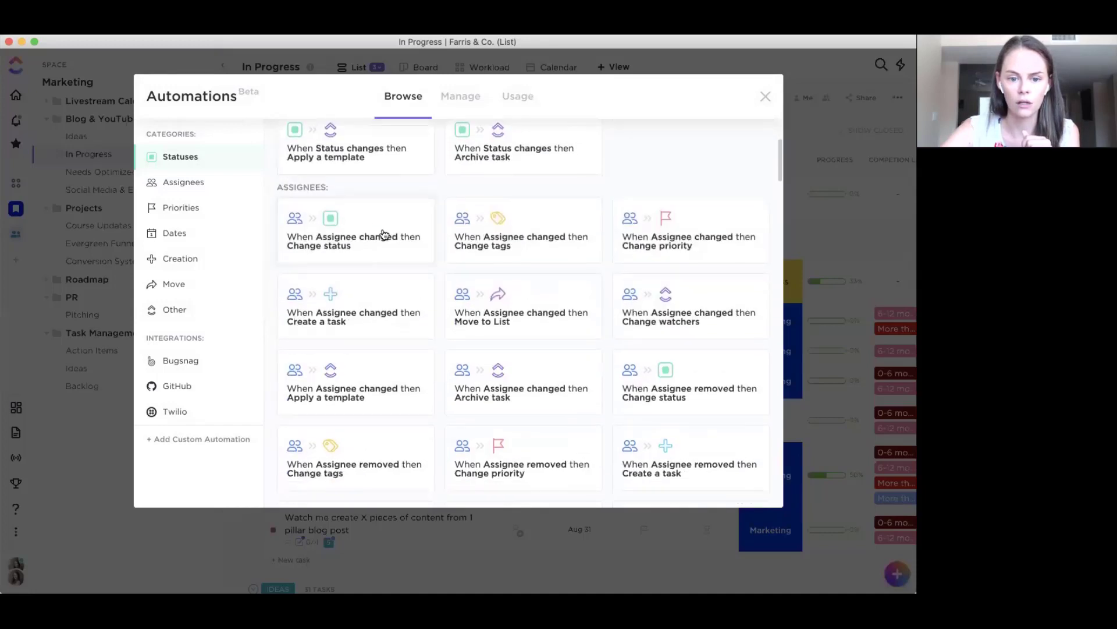
{"action": "scroll", "coordinate": [384, 235], "scroll_direction": "down", "scroll_amount": 15}
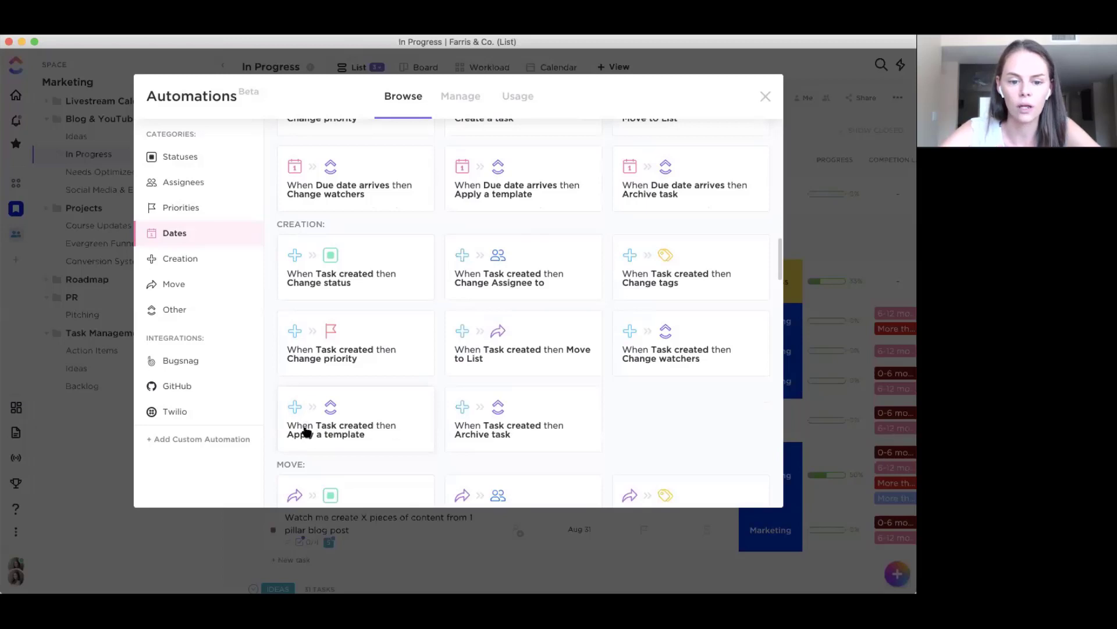
- Choose the 'When Task created then Apply a template' recipe using the New Blog/YT Video Workflow template
{"action": "left_click", "coordinate": [382, 419]}
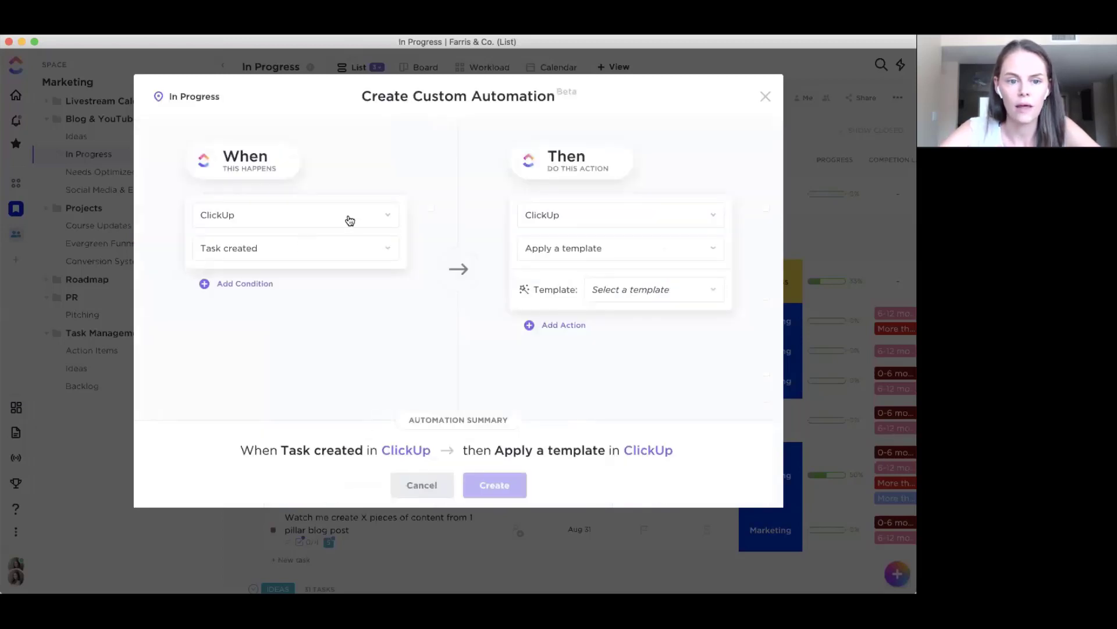
{"action": "left_click", "coordinate": [632, 251]}
{"action": "scroll", "coordinate": [573, 464], "scroll_direction": "down", "scroll_amount": 3}
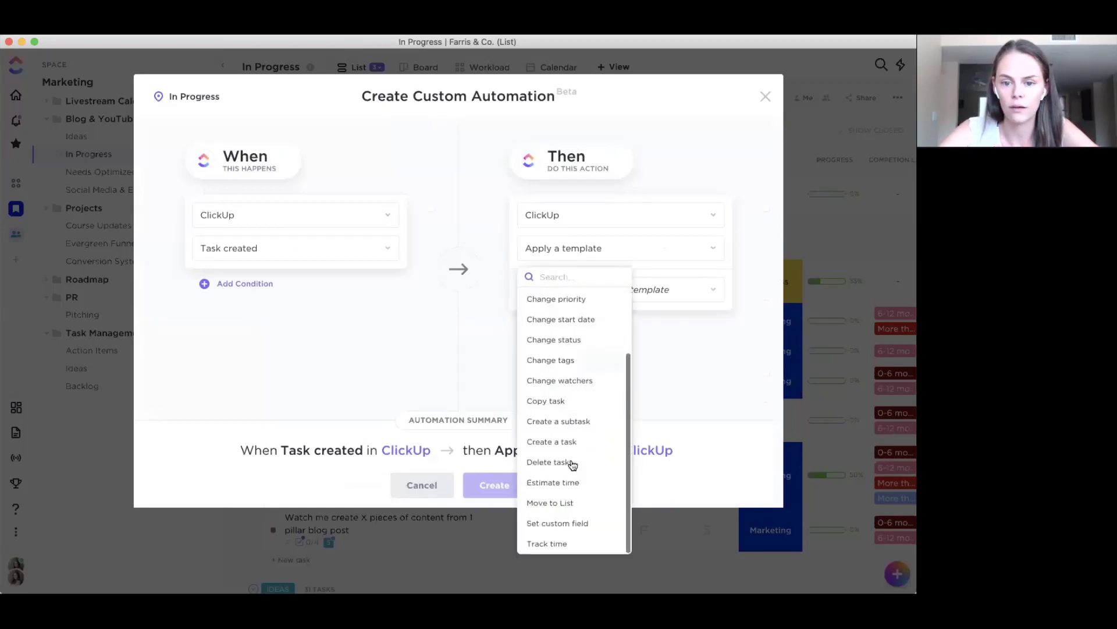
{"action": "scroll", "coordinate": [570, 446], "scroll_direction": "up", "scroll_amount": 3}
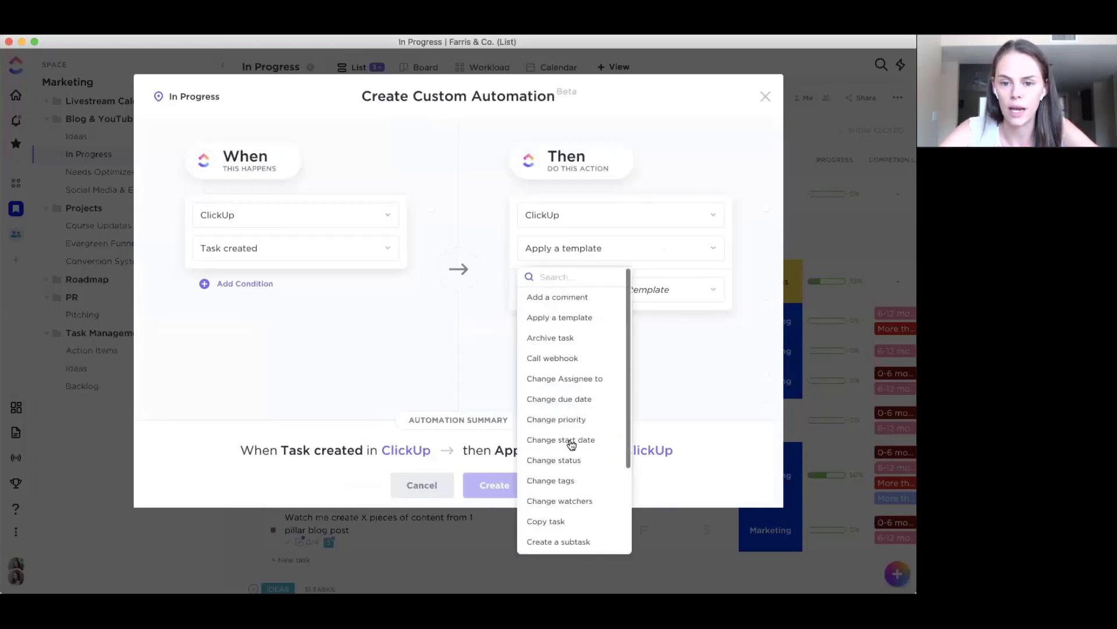
{"action": "left_click", "coordinate": [710, 264]}
{"action": "left_click", "coordinate": [699, 283]}
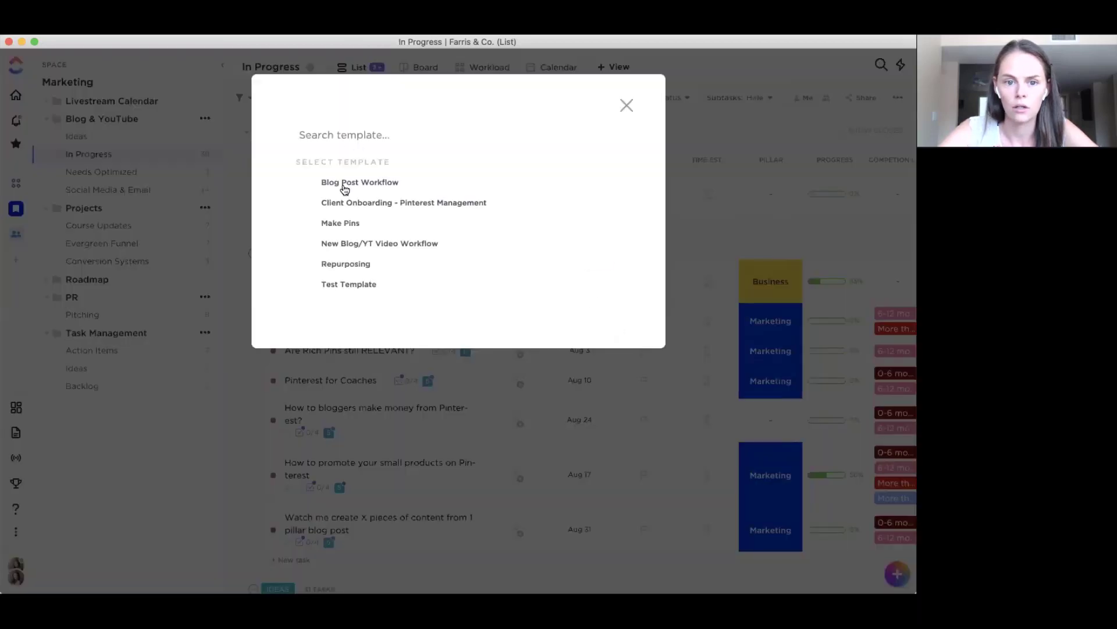
{"action": "left_click", "coordinate": [486, 244]}
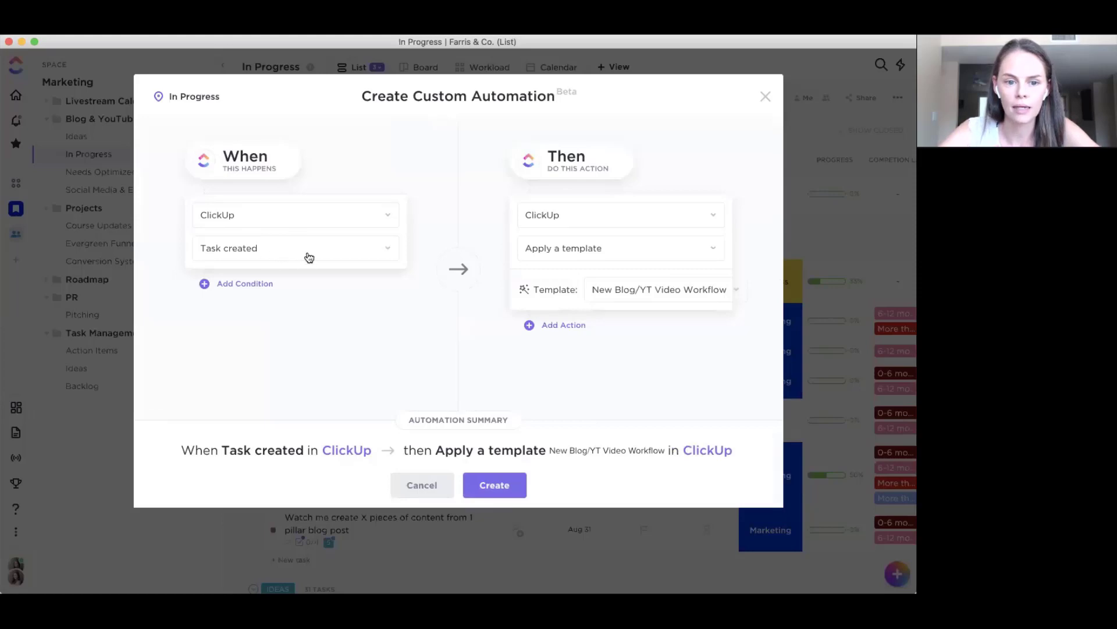
- Skip the trigger condition after its upgrade prompt and create the automation
{"action": "left_click", "coordinate": [204, 285]}
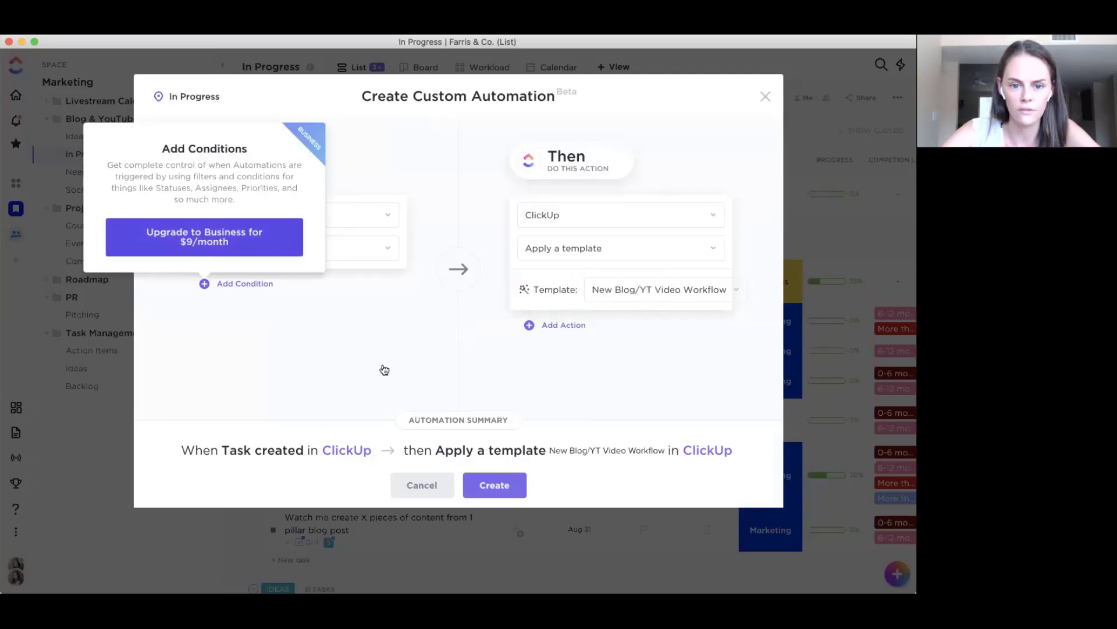
{"action": "left_click", "coordinate": [427, 345]}
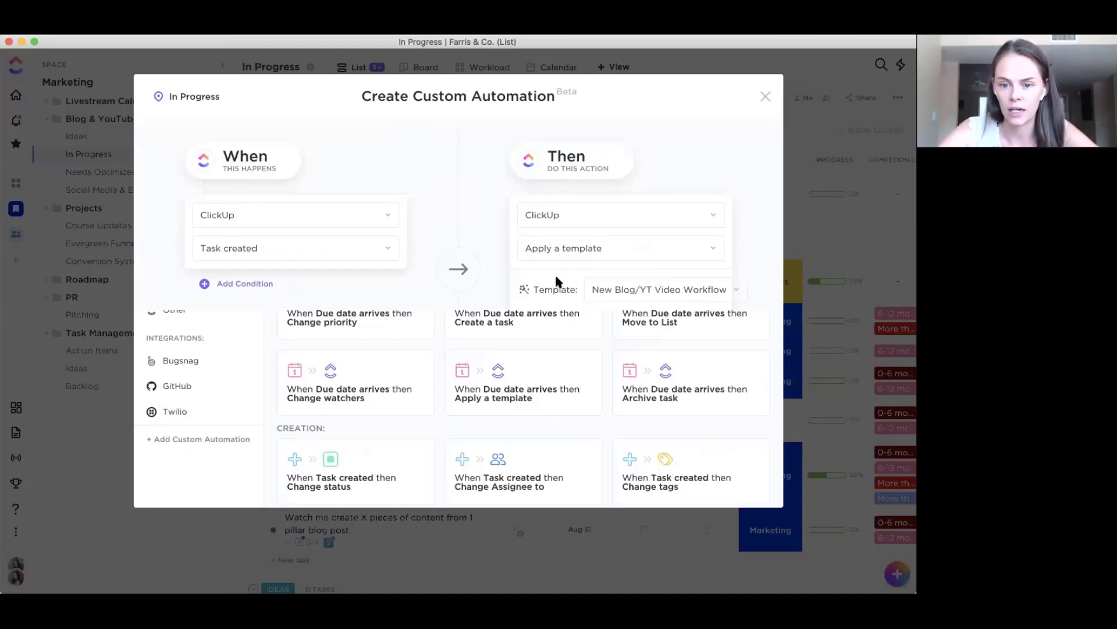
{"action": "left_click", "coordinate": [495, 484]}
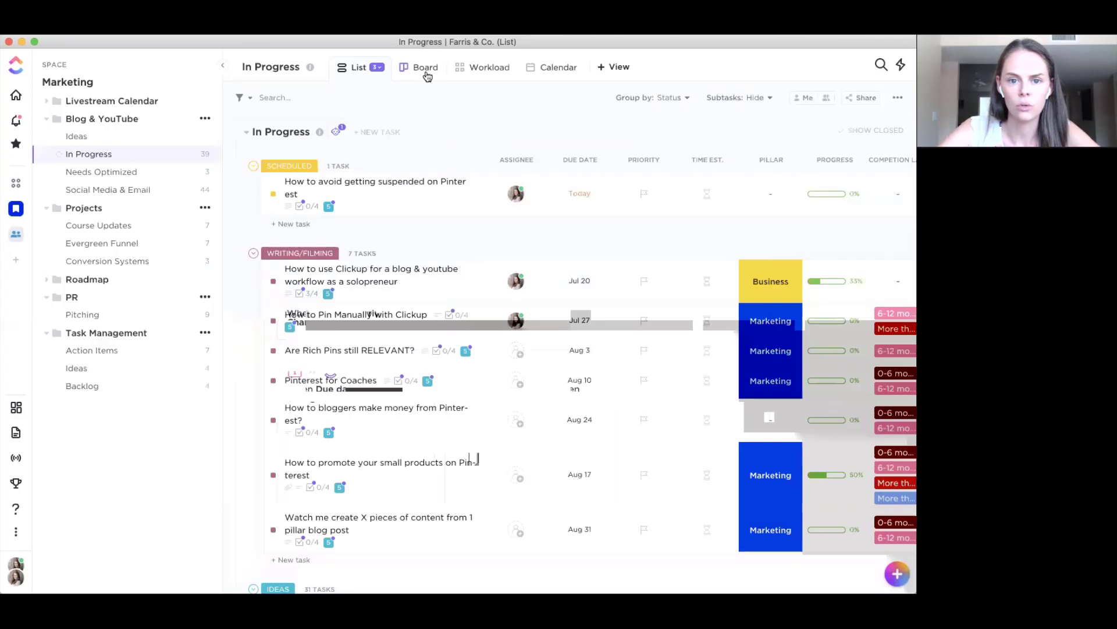
- In Board view, add a 'Testing Automation' task to the Ideas column
{"action": "left_click", "coordinate": [426, 73]}
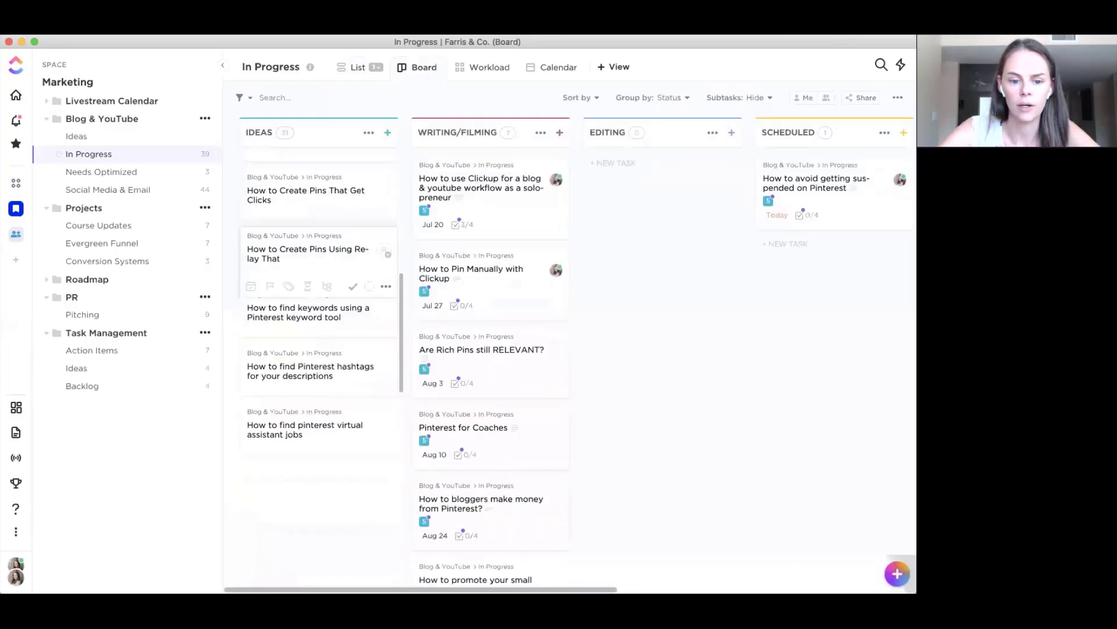
{"action": "scroll", "coordinate": [297, 462], "scroll_direction": "down", "scroll_amount": 20}
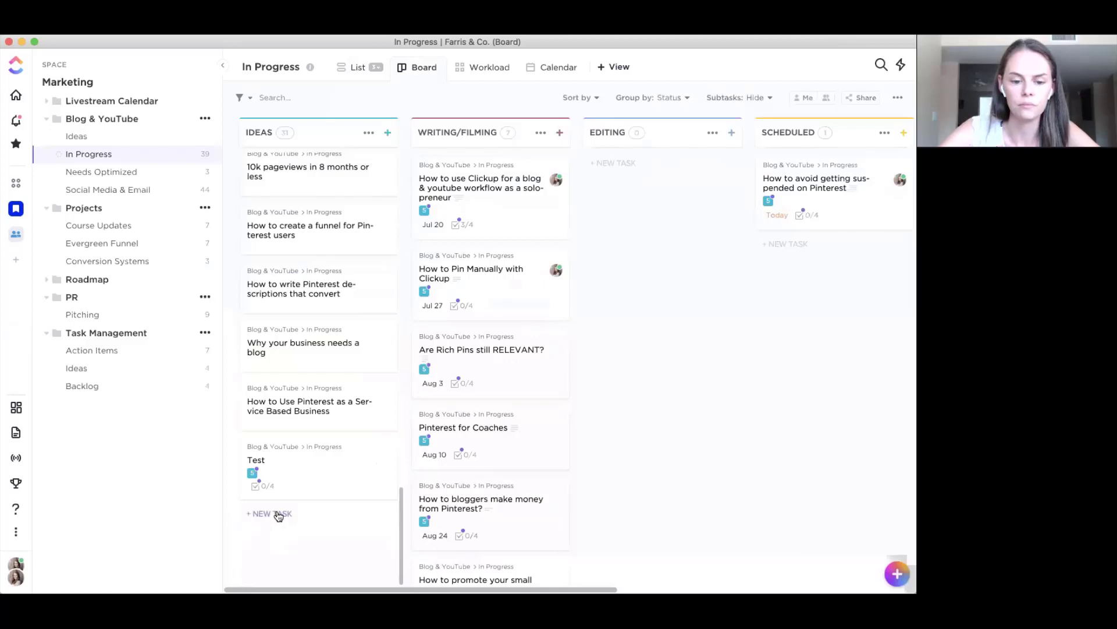
{"action": "left_click", "coordinate": [279, 515]}
{"action": "type", "text": "Testing"}
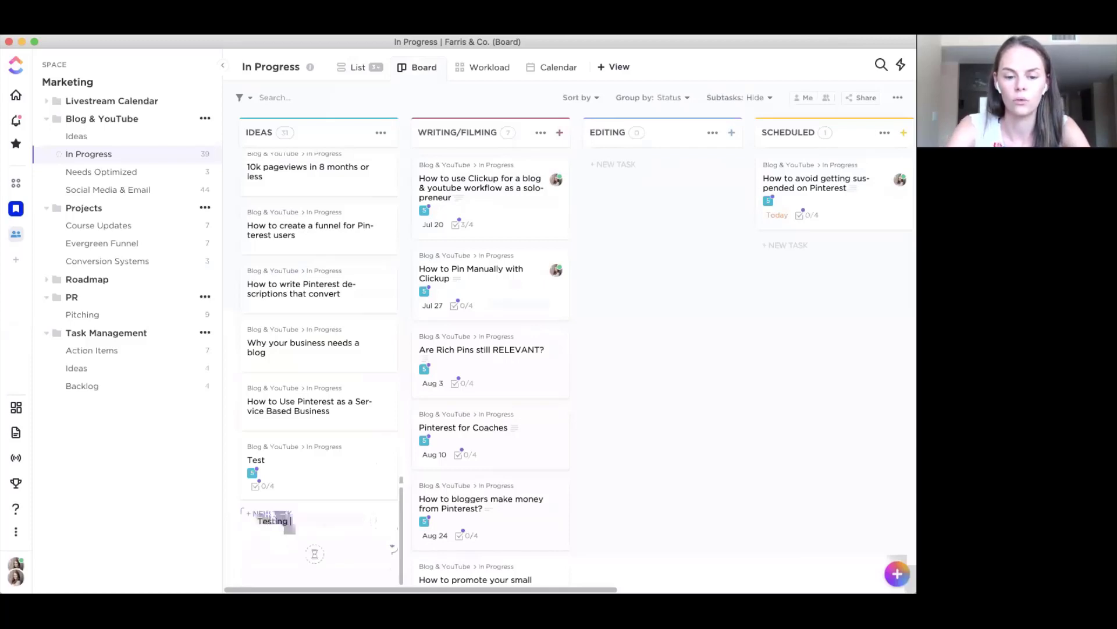
{"action": "type", "text": " Automation"}
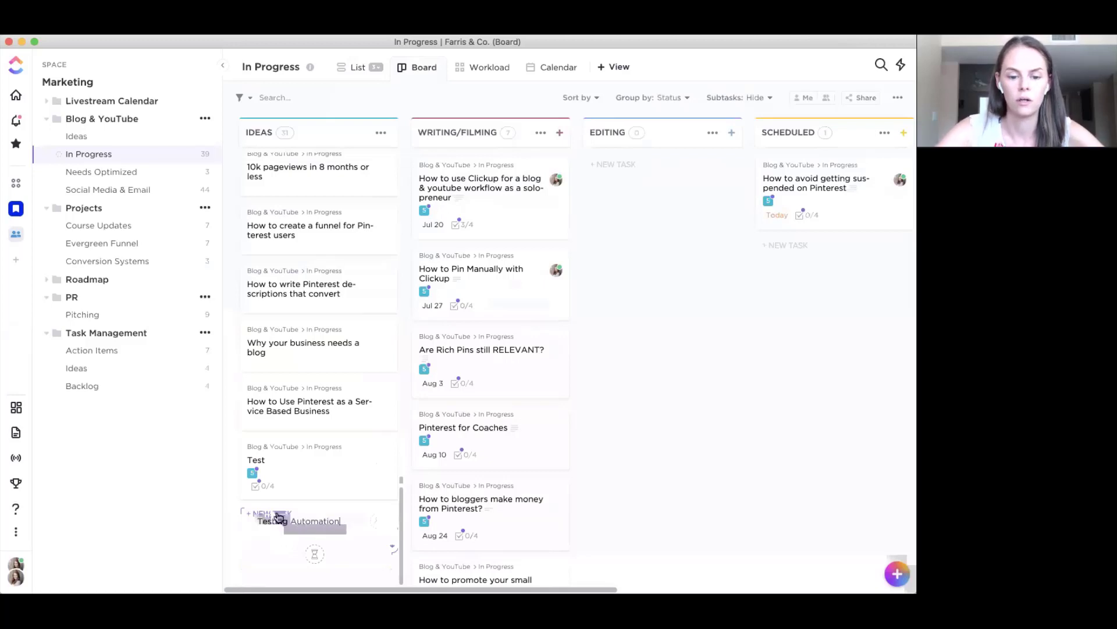
{"action": "key", "text": "Return"}
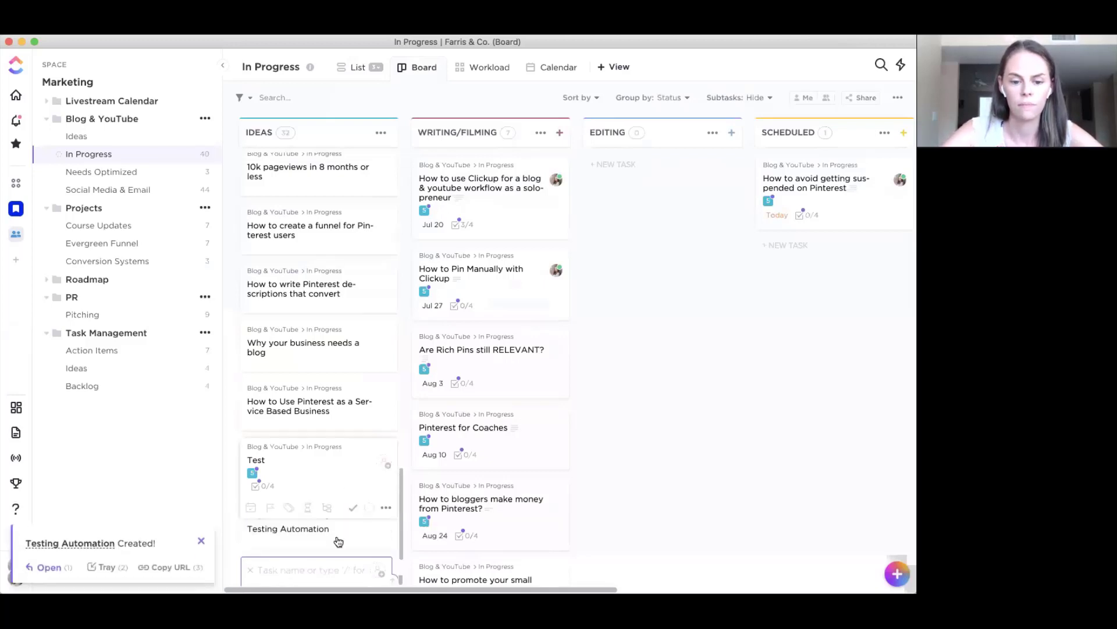
{"action": "left_click", "coordinate": [605, 491]}
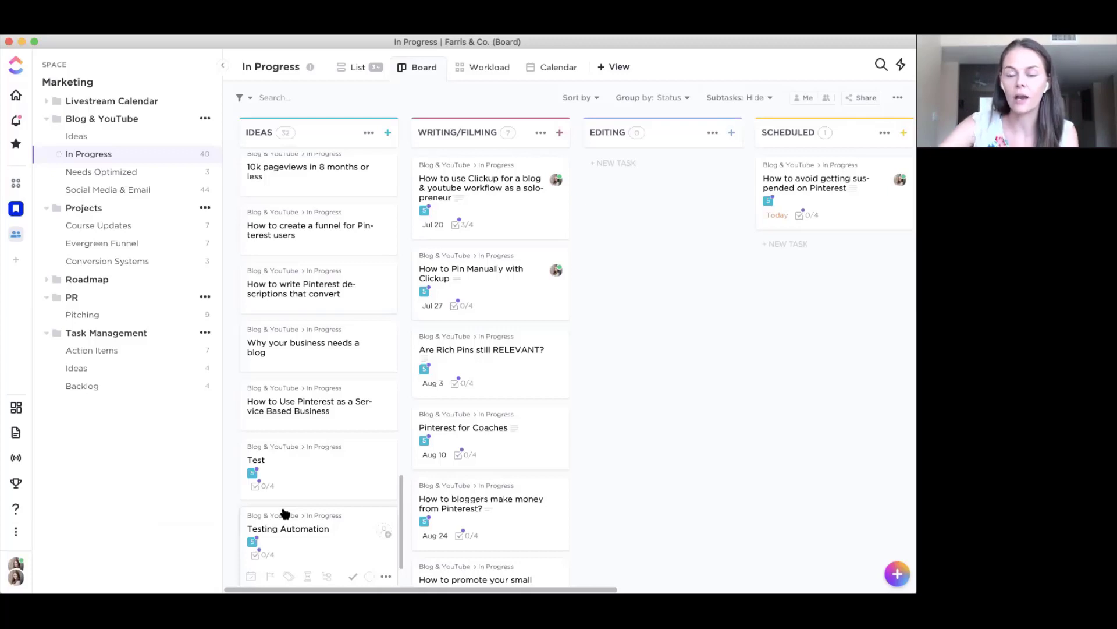
{"action": "scroll", "coordinate": [738, 372], "scroll_direction": "right", "scroll_amount": 10}
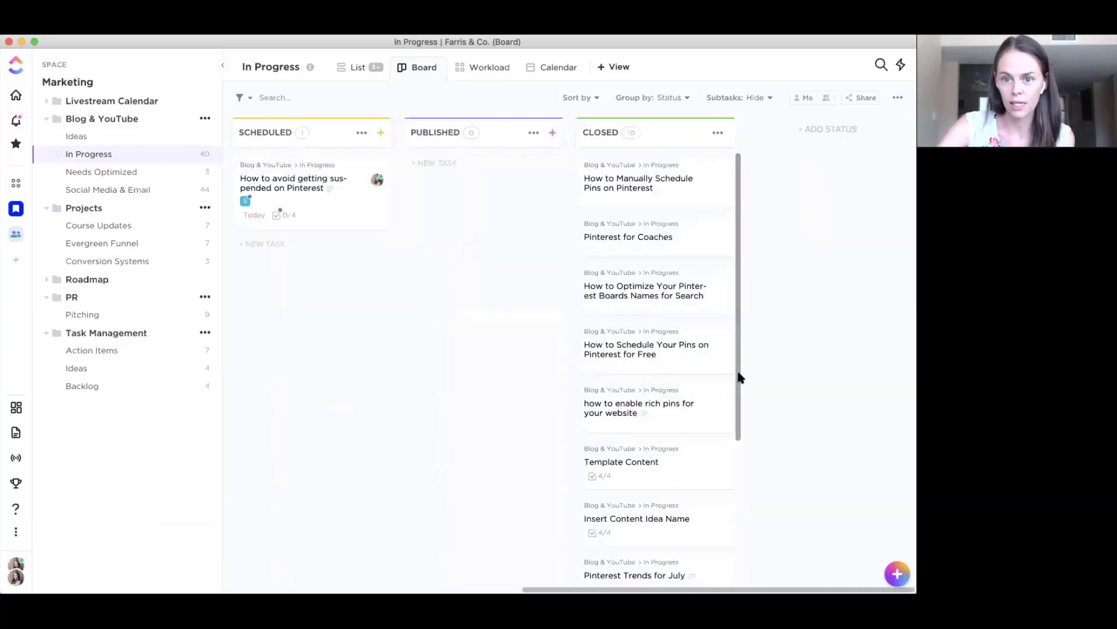
{"action": "scroll", "coordinate": [359, 362], "scroll_direction": "left", "scroll_amount": 10}
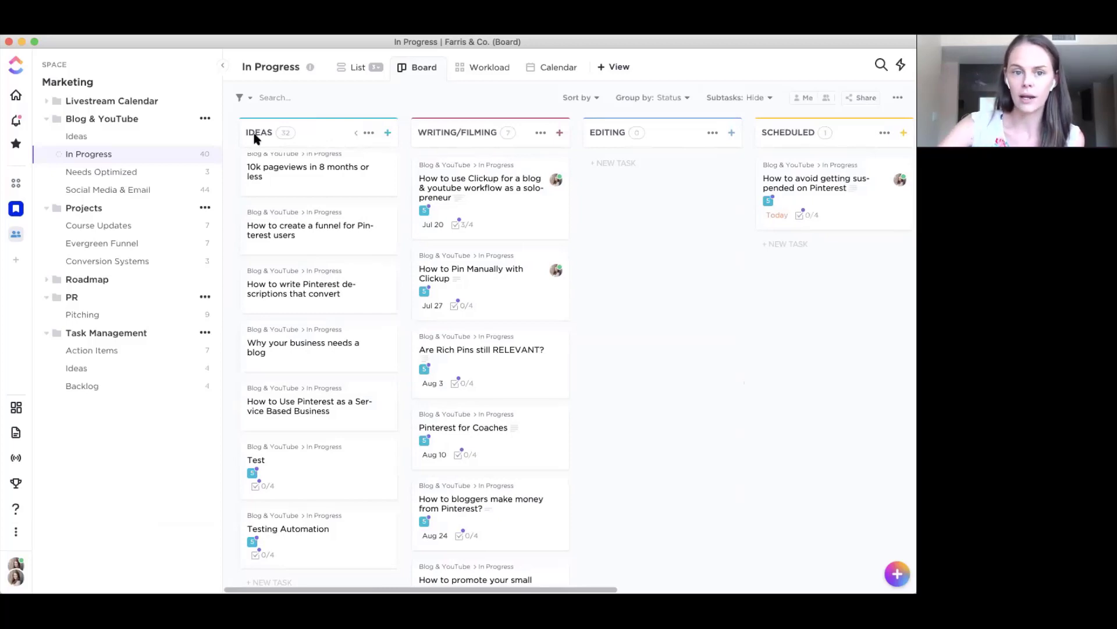
{"action": "scroll", "coordinate": [601, 289], "scroll_direction": "right", "scroll_amount": 10}
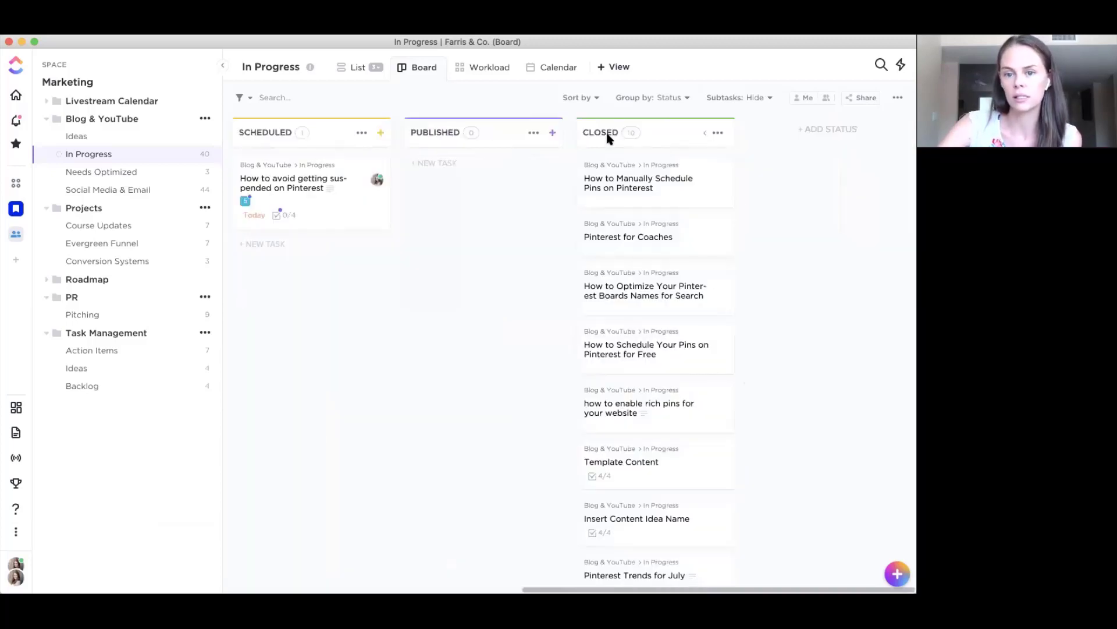
{"action": "scroll", "coordinate": [407, 273], "scroll_direction": "left", "scroll_amount": 10}
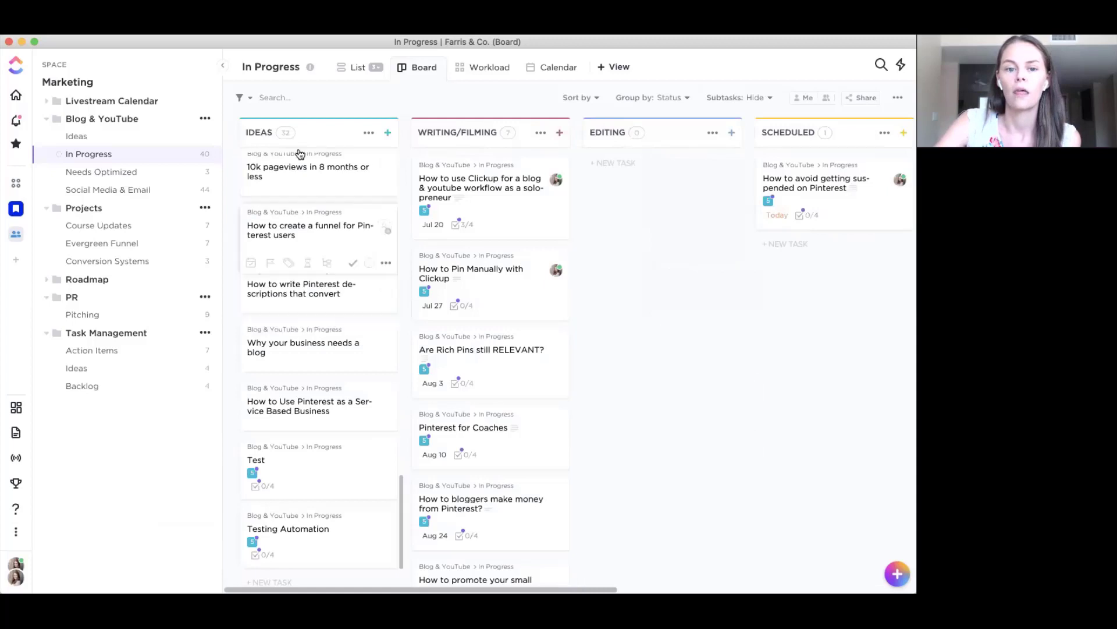
{"action": "scroll", "coordinate": [337, 273], "scroll_direction": "up", "scroll_amount": 2}
{"action": "scroll", "coordinate": [335, 274], "scroll_direction": "up", "scroll_amount": 10}
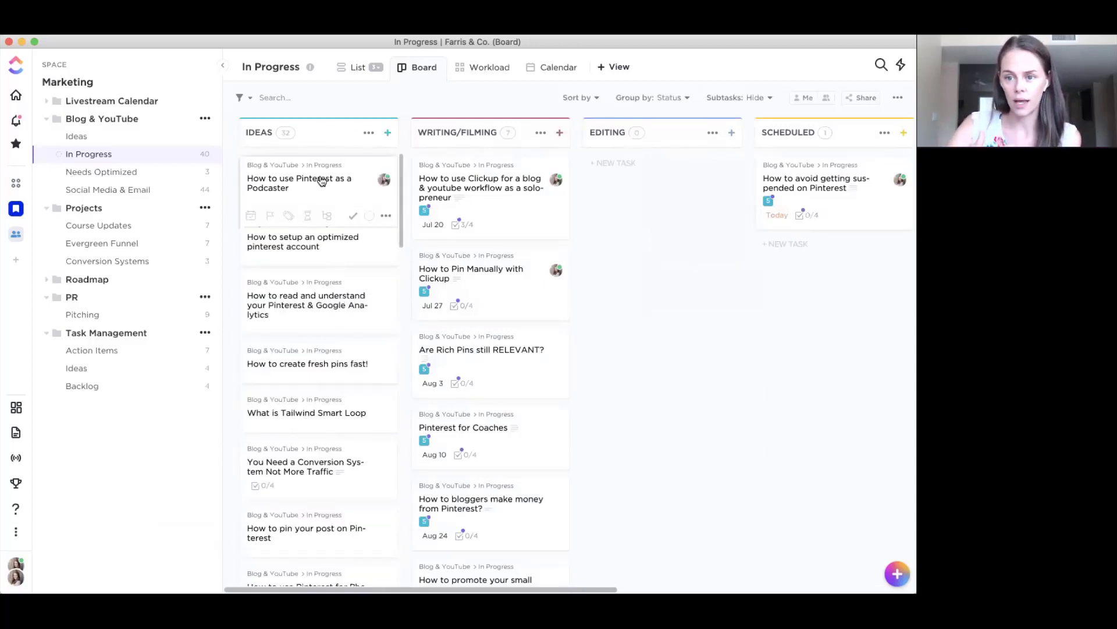
{"action": "left_click", "coordinate": [322, 182]}
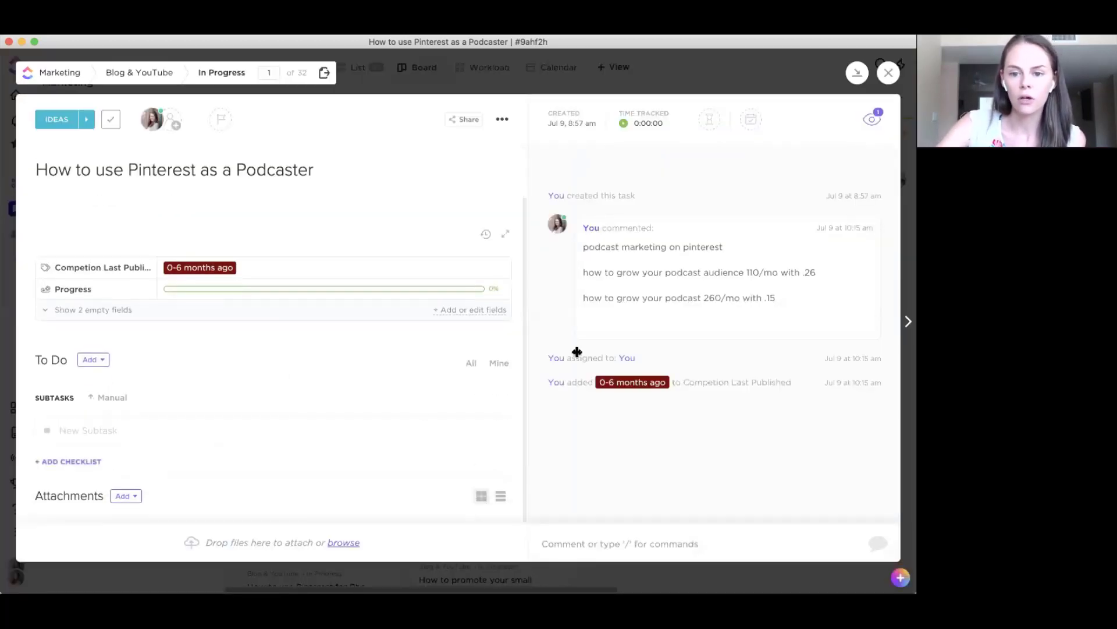
{"action": "key", "text": "Escape"}
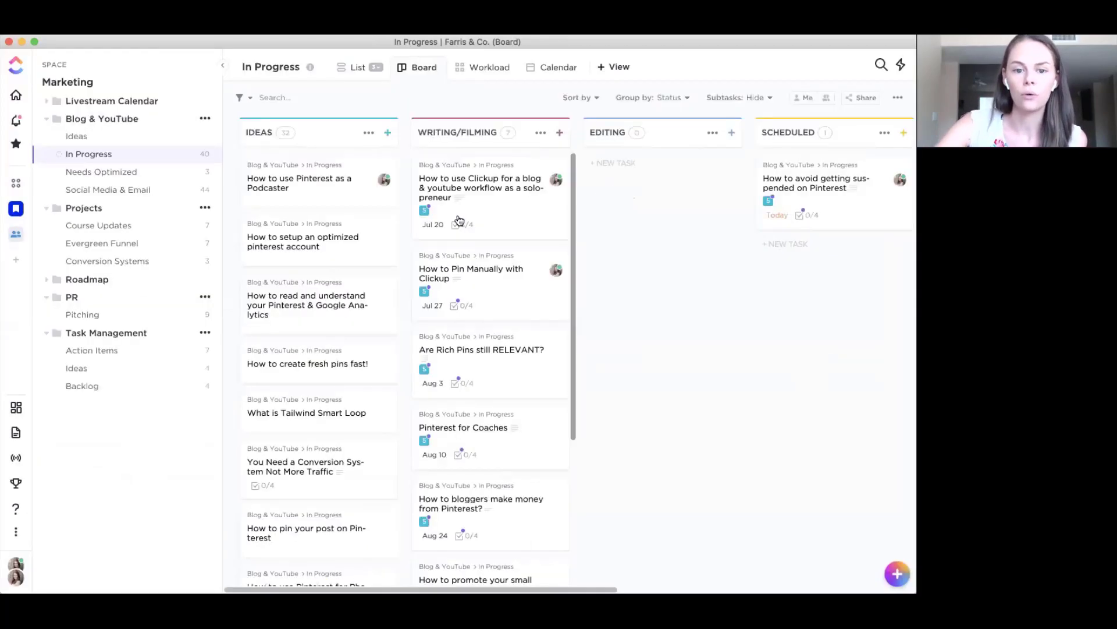
- Drag the Pinterest Podcaster card from Ideas through Writing/Filming and Editing into Scheduled
{"action": "left_click_drag", "start_coordinate": [326, 185], "coordinate": [499, 184]}
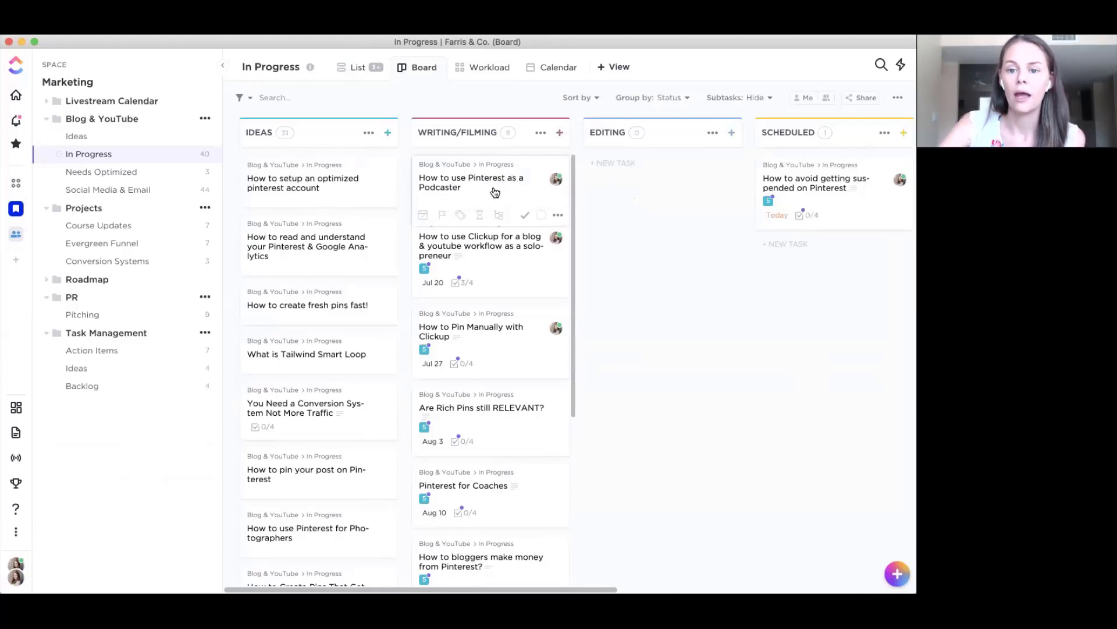
{"action": "left_click_drag", "start_coordinate": [500, 191], "coordinate": [638, 185]}
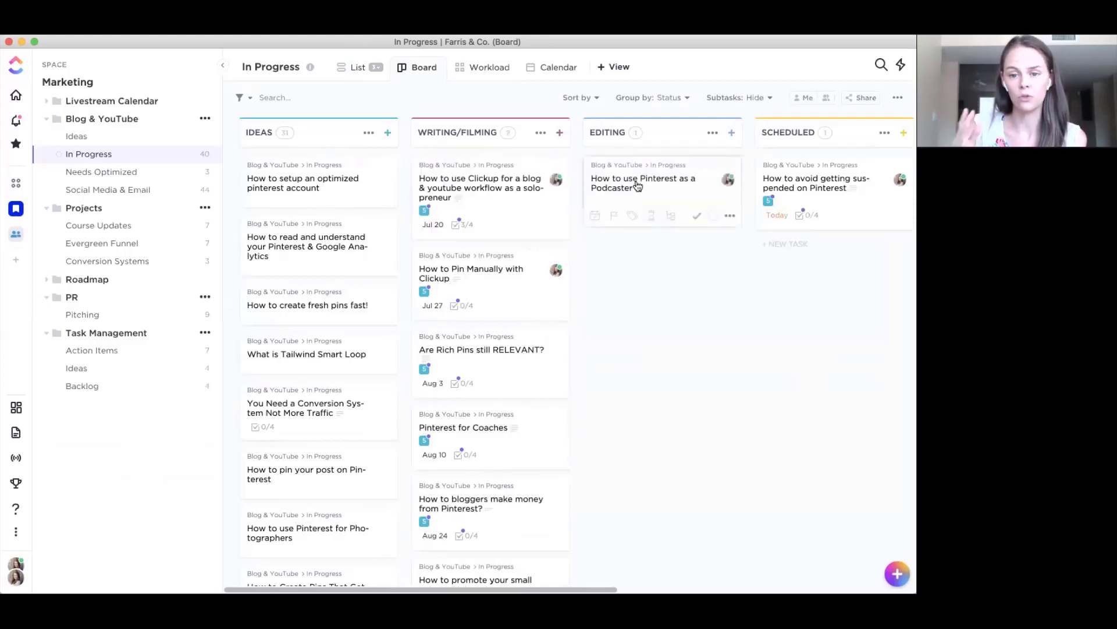
{"action": "scroll", "coordinate": [609, 355], "scroll_direction": "right", "scroll_amount": 8}
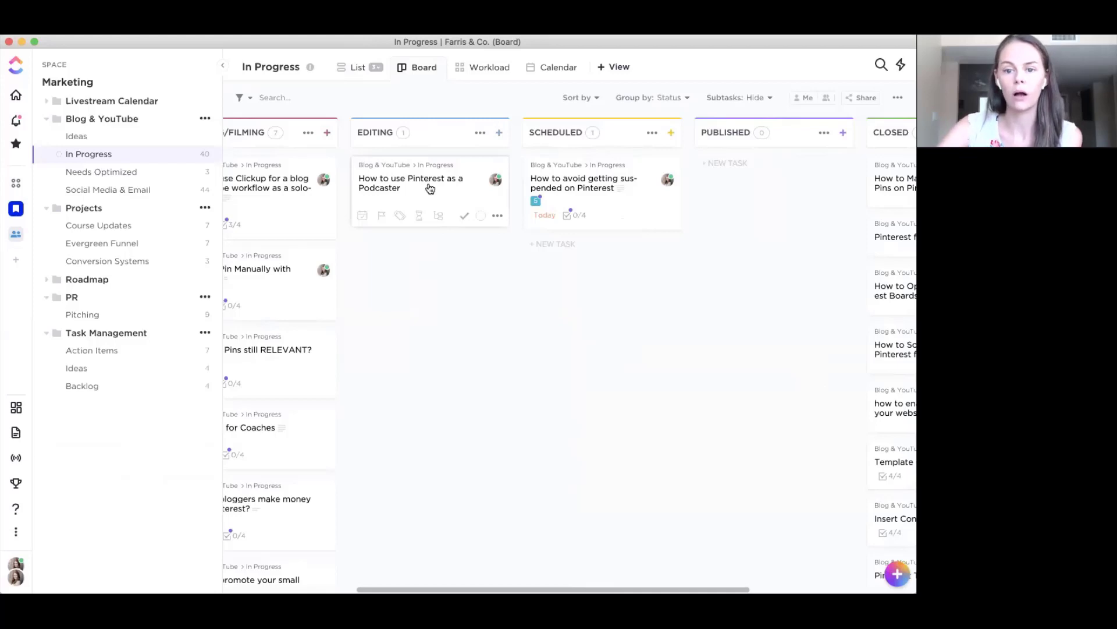
{"action": "left_click_drag", "start_coordinate": [429, 185], "coordinate": [574, 260]}
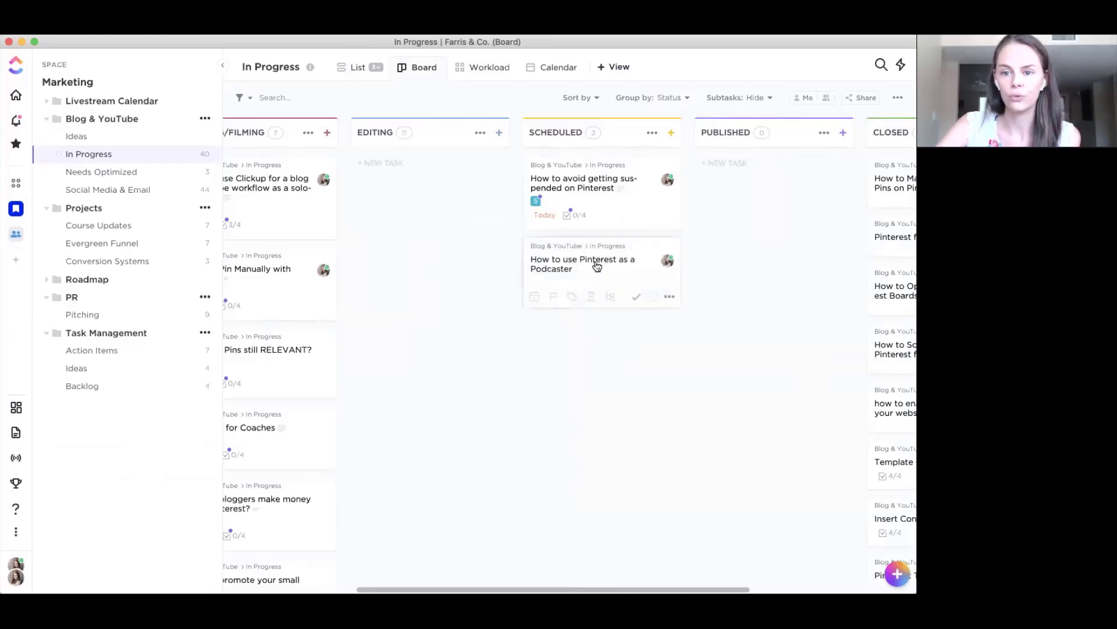
{"action": "scroll", "coordinate": [591, 267], "scroll_direction": "right", "scroll_amount": 4}
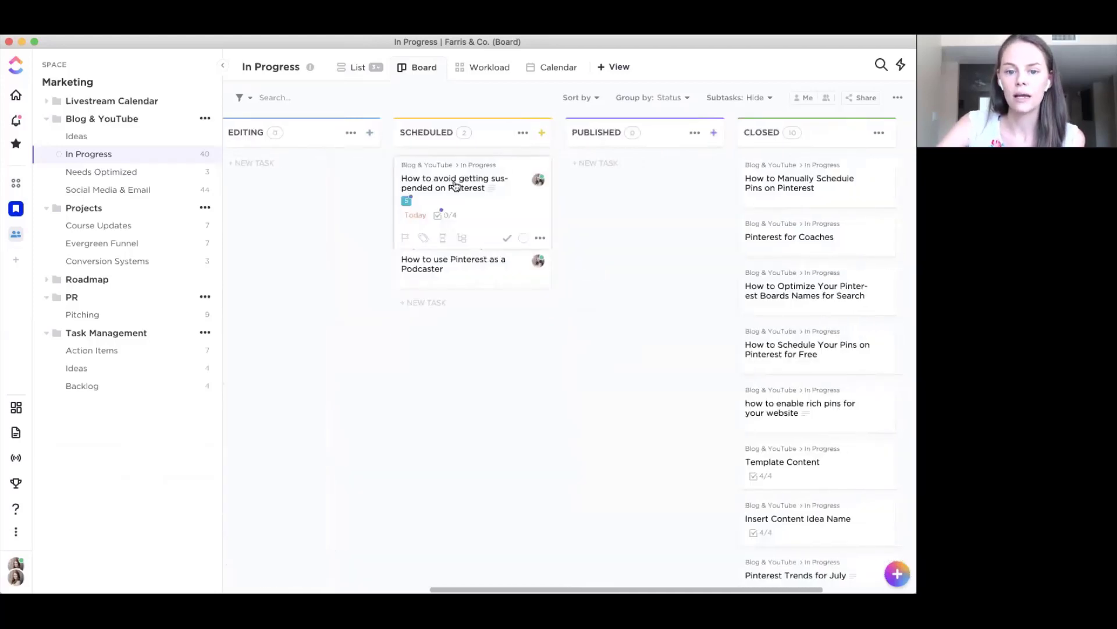
- Close the 'suspended on Pinterest' task resolving all items, then delete and save away the PUBLISHED status
{"action": "left_click", "coordinate": [507, 238]}
{"action": "left_click", "coordinate": [497, 544]}
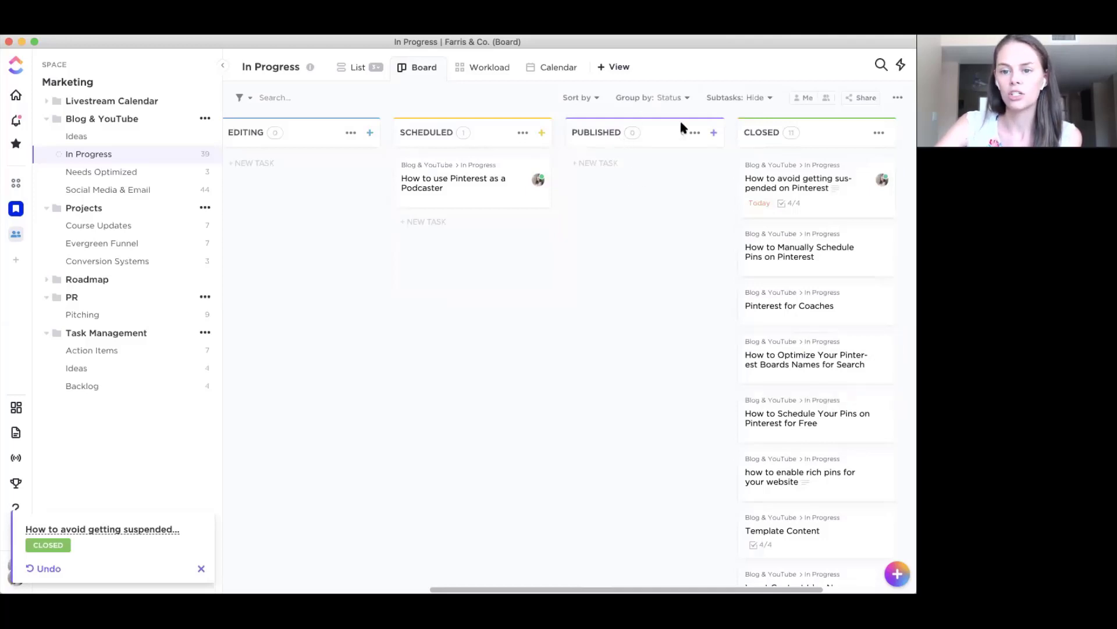
{"action": "left_click", "coordinate": [693, 134]}
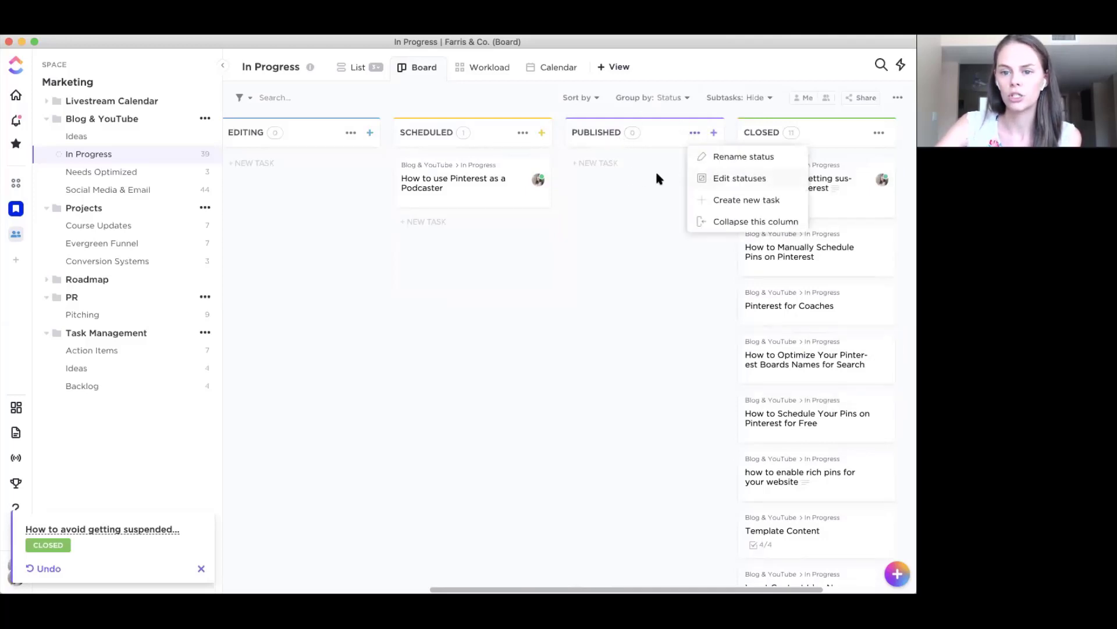
{"action": "left_click", "coordinate": [740, 178]}
{"action": "left_click", "coordinate": [705, 265]}
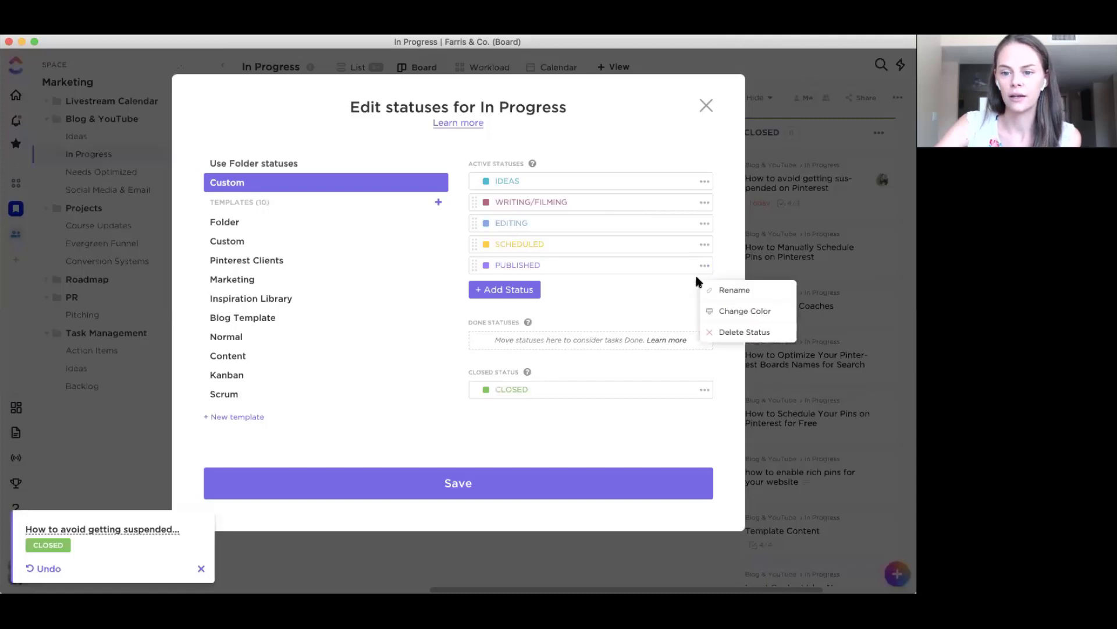
{"action": "left_click", "coordinate": [731, 333]}
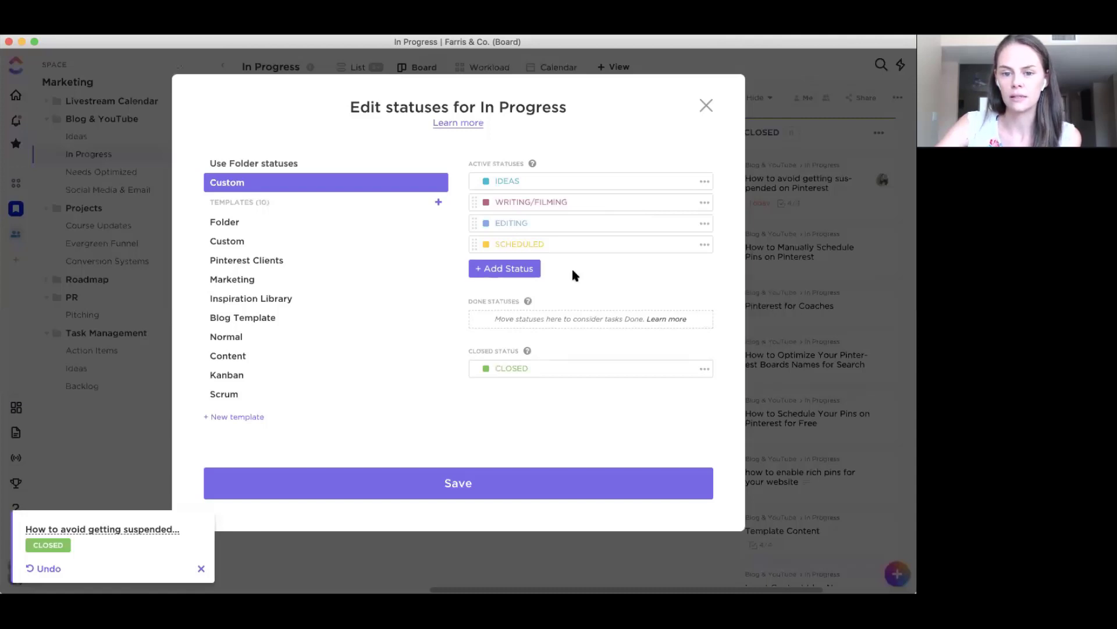
{"action": "left_click", "coordinate": [553, 493]}
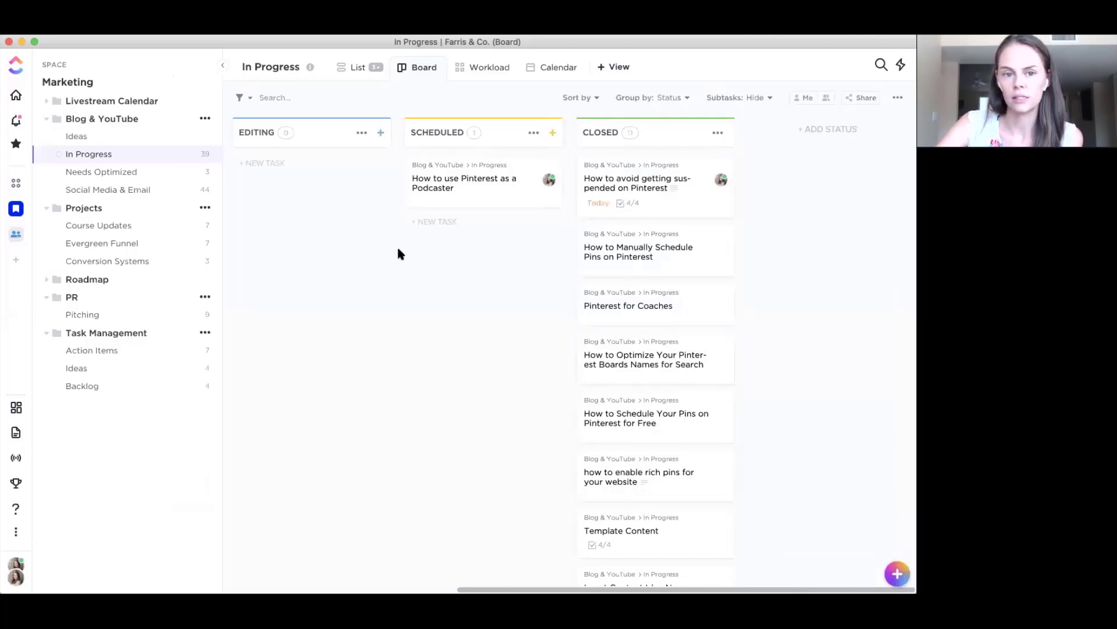
{"action": "scroll", "coordinate": [397, 246], "scroll_direction": "left", "scroll_amount": 5}
{"action": "scroll", "coordinate": [373, 127], "scroll_direction": "left", "scroll_amount": 5}
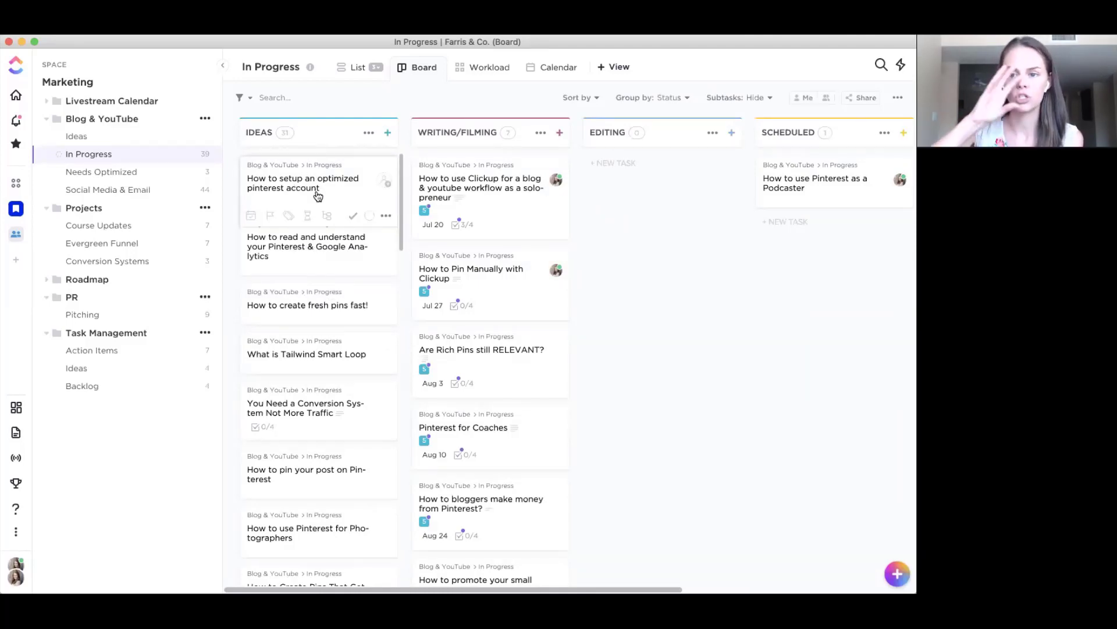
{"action": "mouse_move", "coordinate": [315, 196]}
{"action": "left_mouse_down"}
{"action": "mouse_move", "coordinate": [435, 179]}
{"action": "mouse_move", "coordinate": [324, 188]}
{"action": "left_mouse_up"}
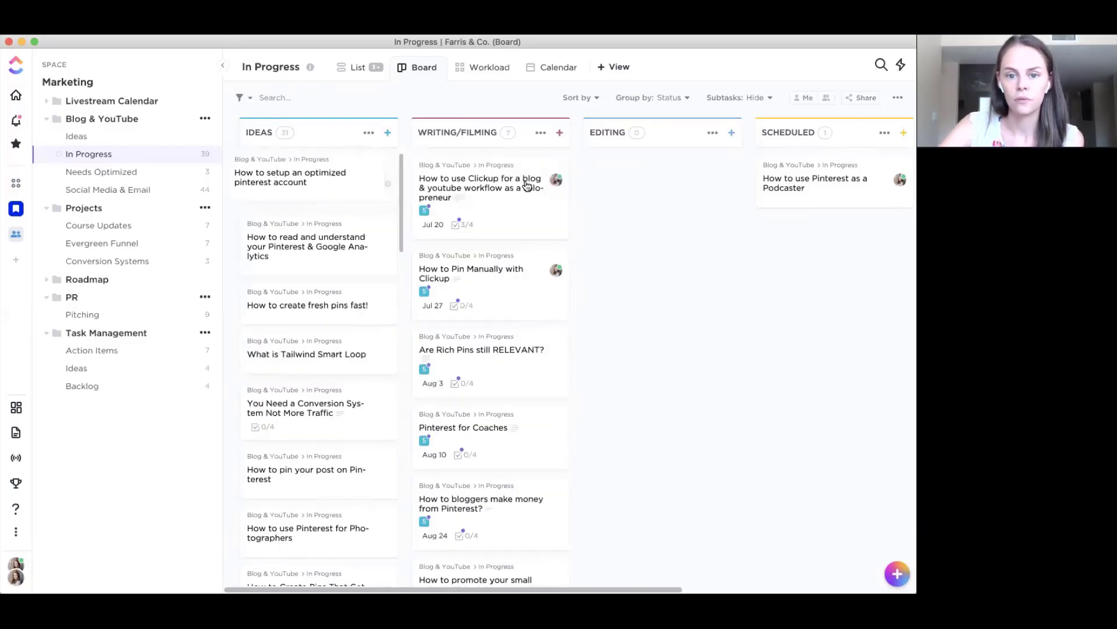
{"action": "scroll", "coordinate": [524, 194], "scroll_direction": "right", "scroll_amount": 5}
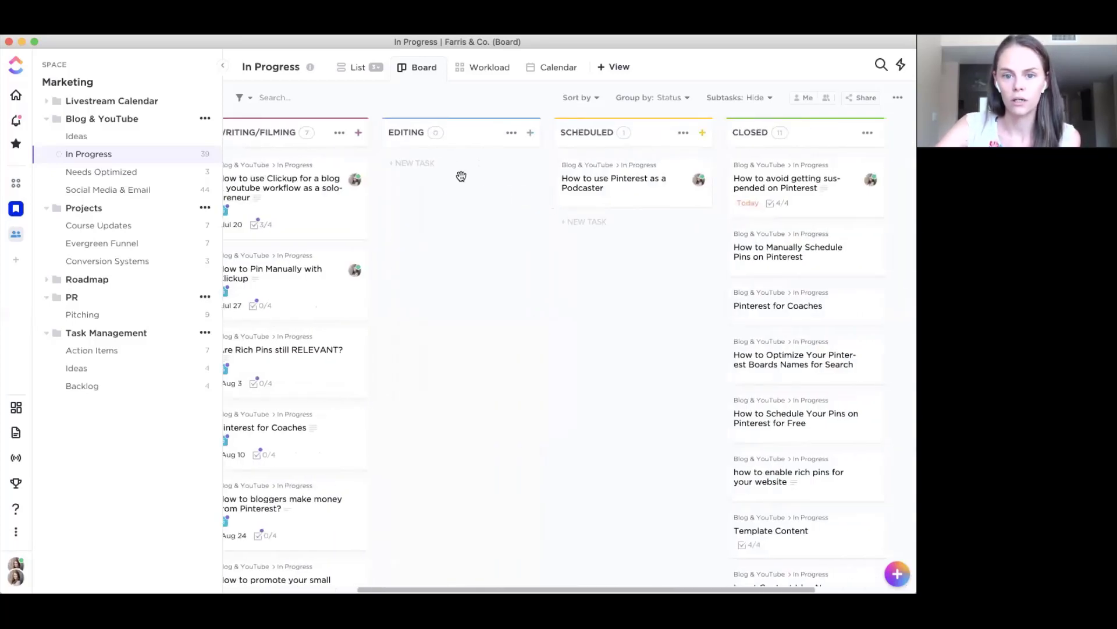
{"action": "scroll", "coordinate": [280, 142], "scroll_direction": "left", "scroll_amount": 3}
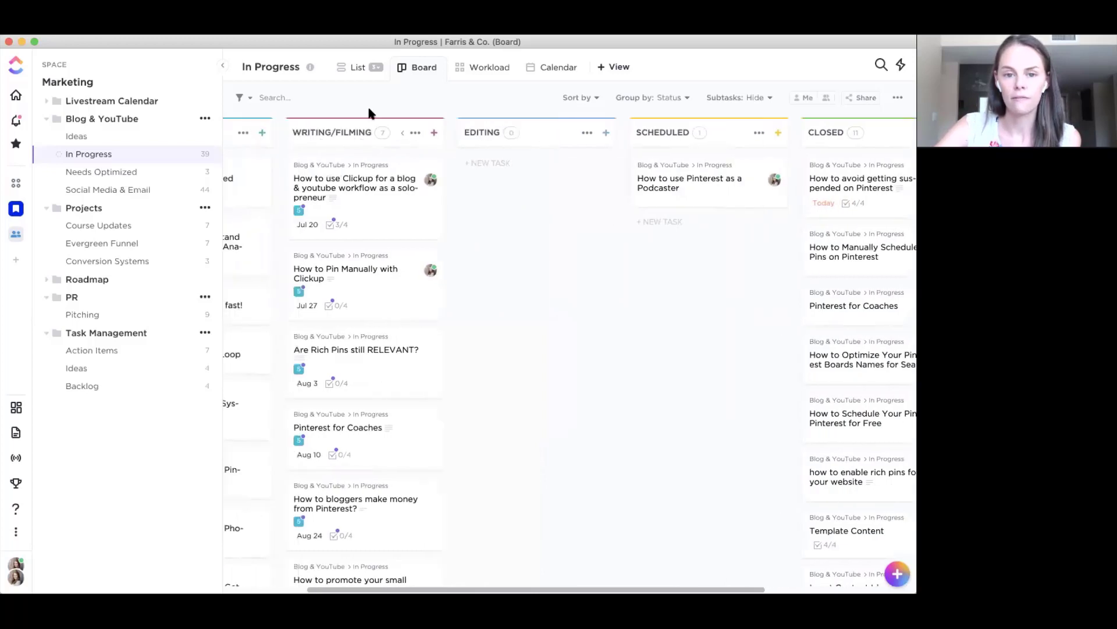